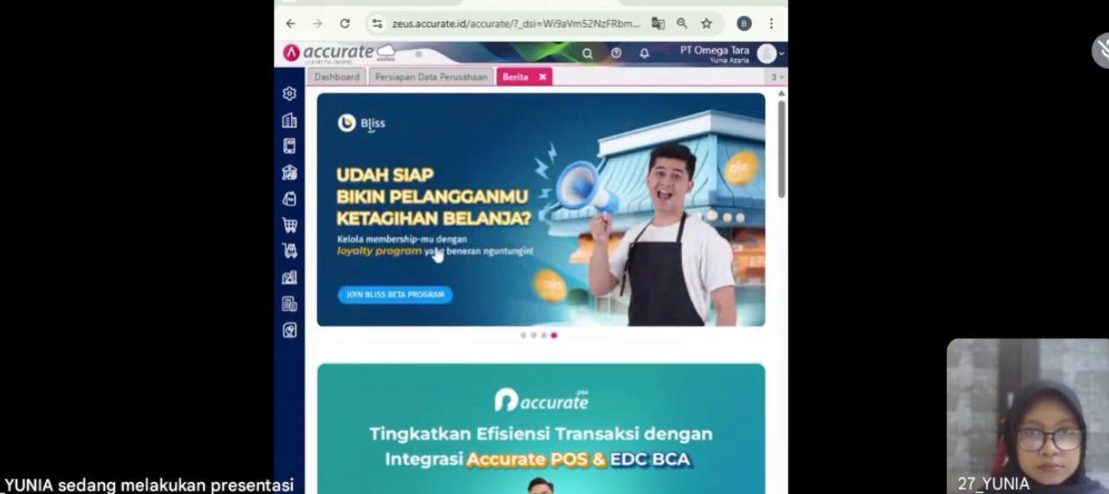
# Step: Open a new Permintaan Barang form and set its date to 02/01/2023
pyautogui.click(292, 252)
pyautogui.click(352, 329)
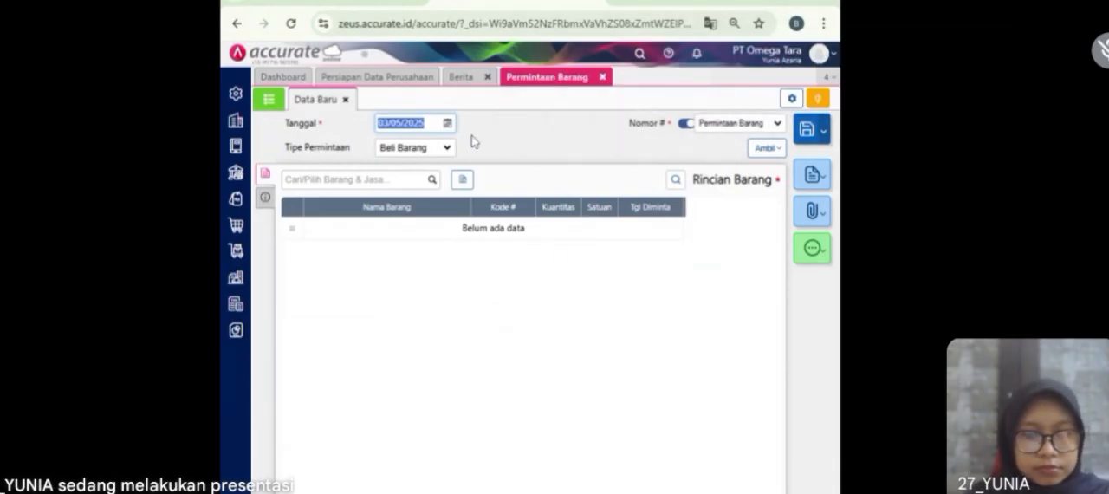
pyautogui.write('02')
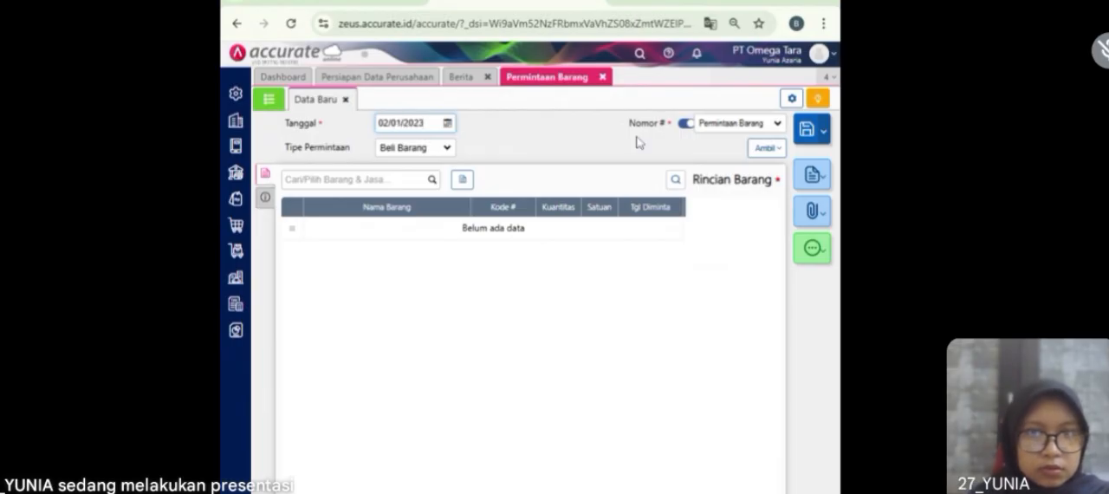
# Step: Add Fantofel to the item request with quantity 10 PCS and requested date 03/01/2023
pyautogui.click(433, 183)
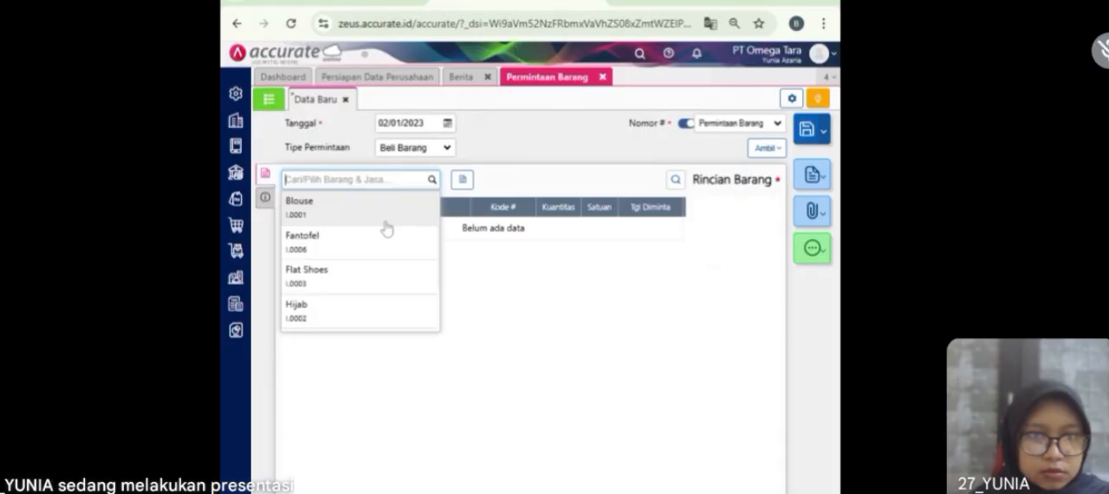
pyautogui.click(344, 252)
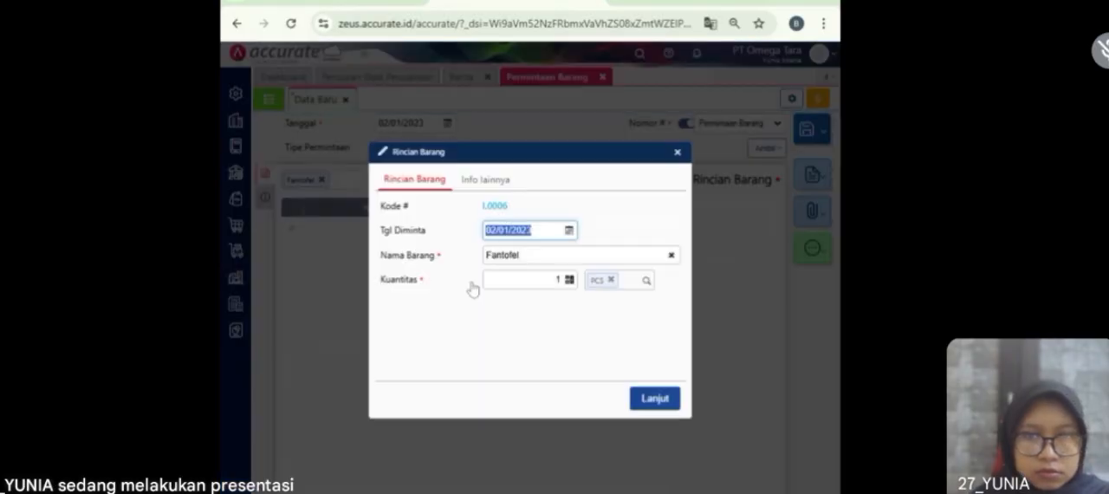
pyautogui.click(559, 279)
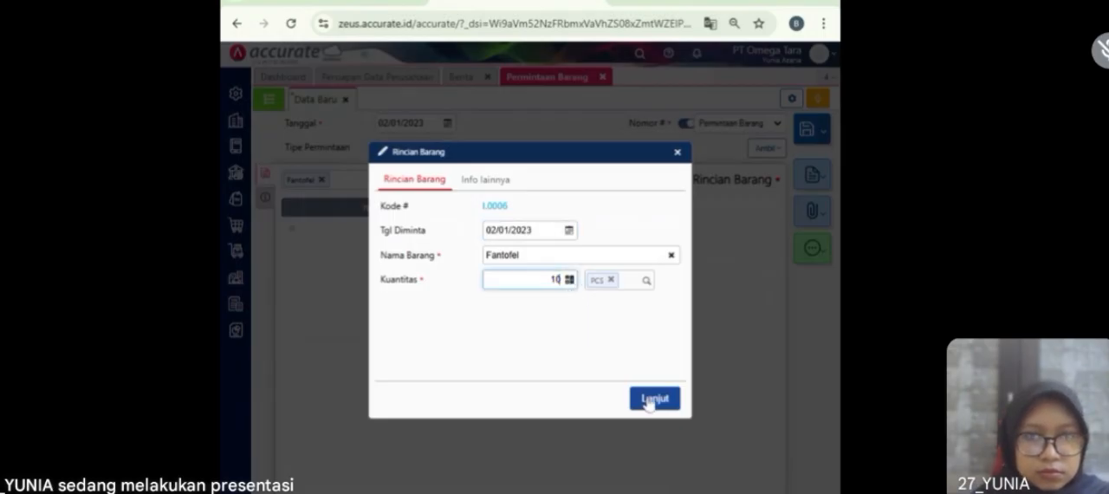
pyautogui.click(518, 231)
pyautogui.write('030120')
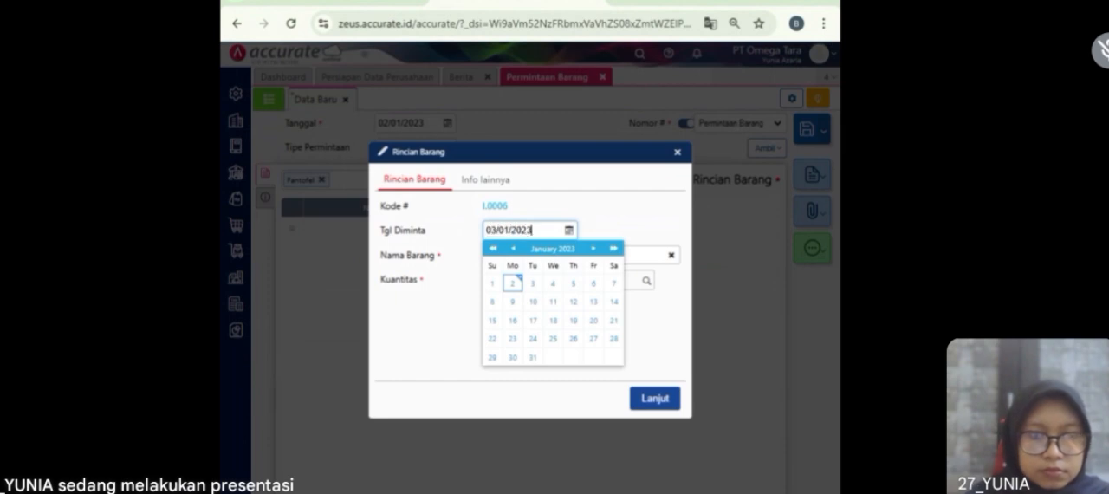
pyautogui.click(596, 382)
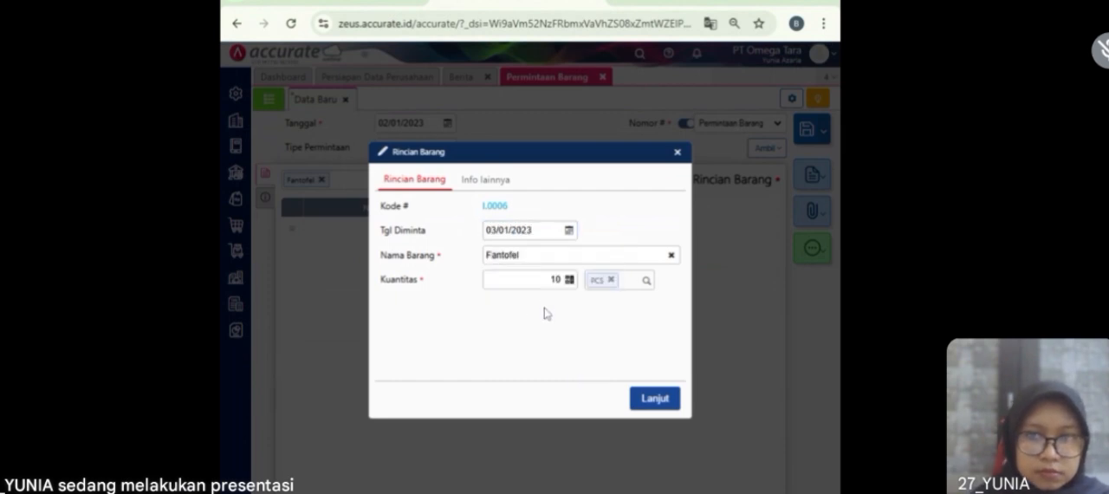
pyautogui.click(654, 404)
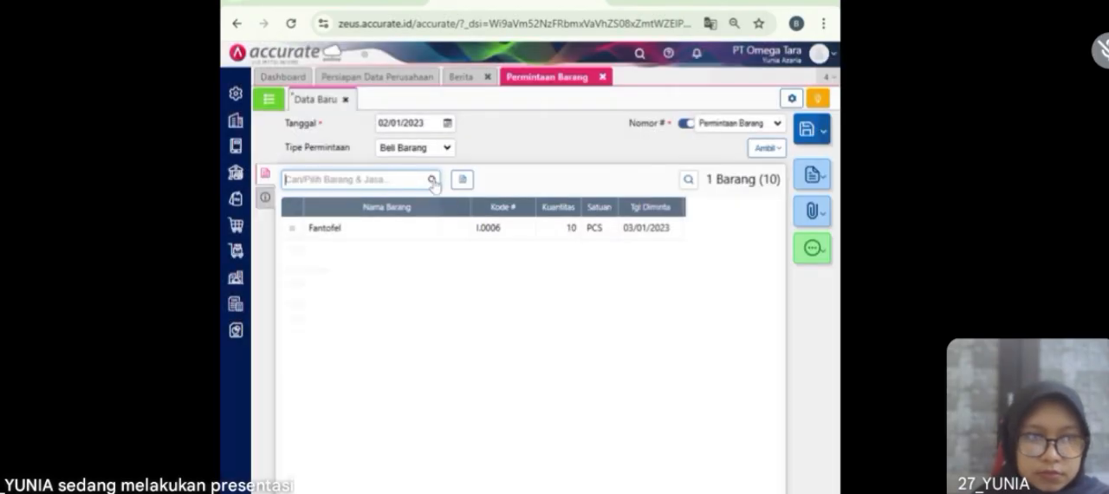
# Step: Add Jeans to the item request with requested date 03/01/2023 and quantity 20 PCS
pyautogui.click(431, 181)
pyautogui.scroll(-1, 340, 301)
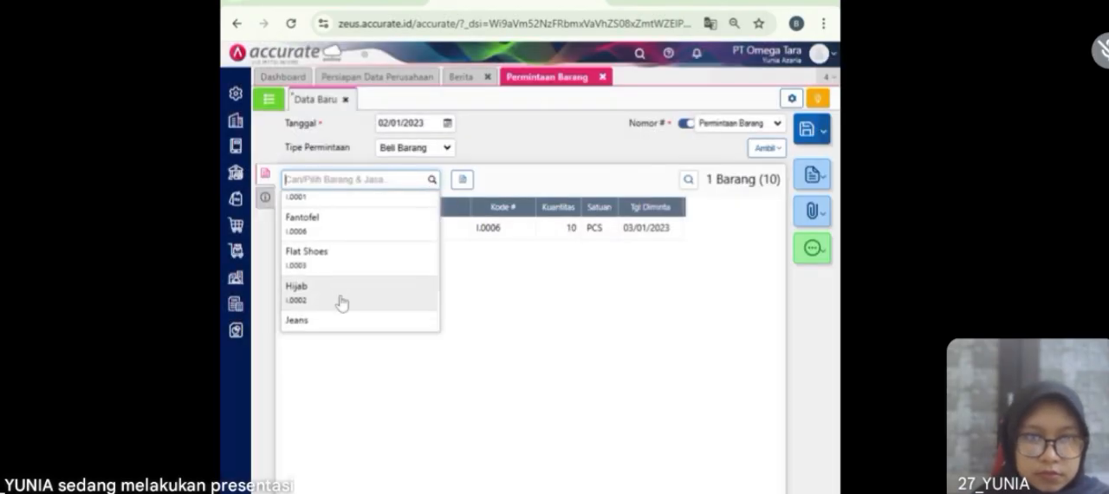
pyautogui.scroll(-1, 341, 302)
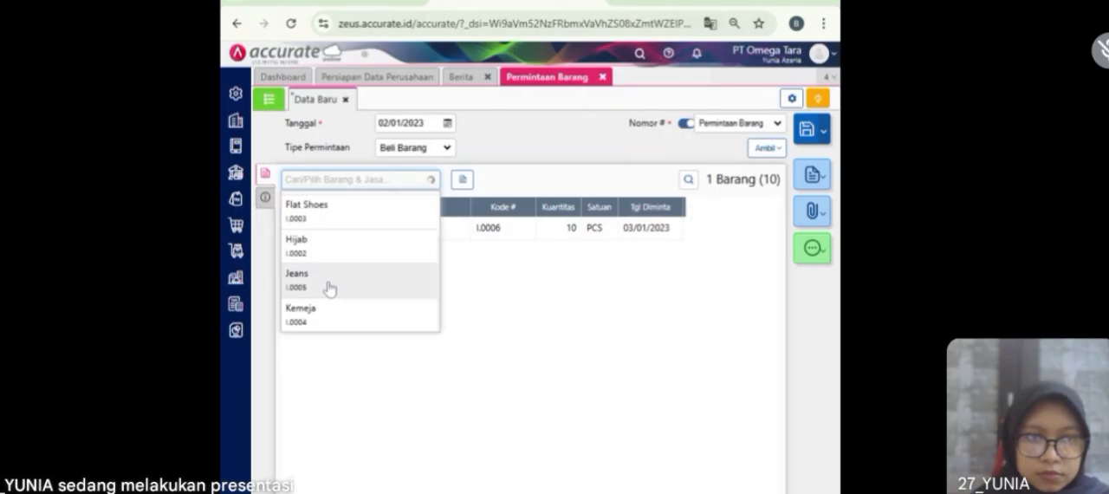
pyautogui.click(330, 287)
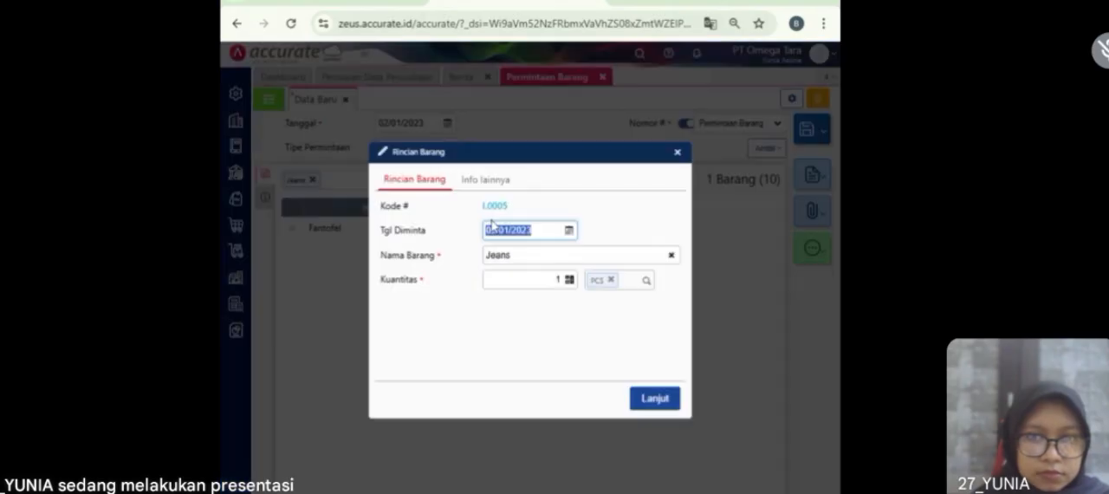
pyautogui.write('0')
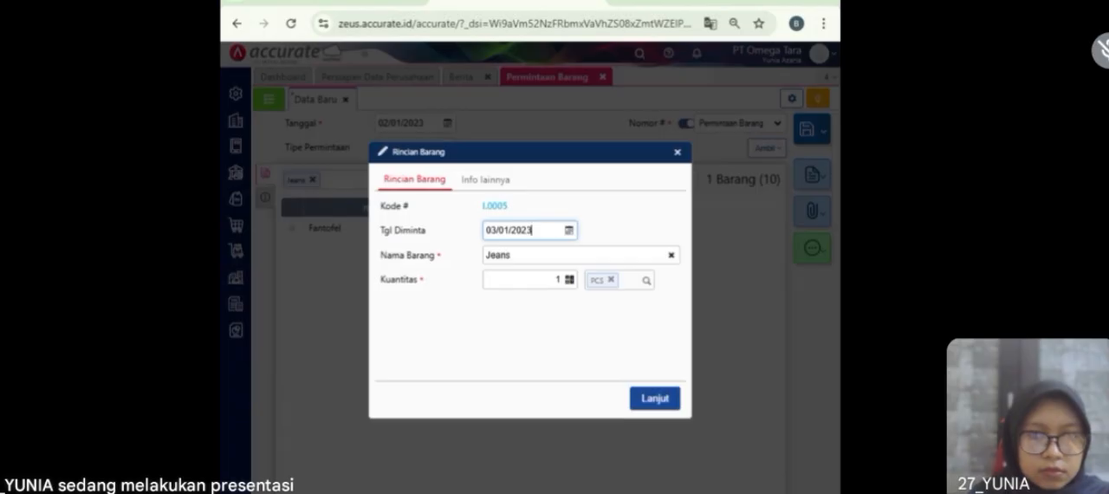
pyautogui.press('Tab')
pyautogui.write('20')
pyautogui.click(652, 401)
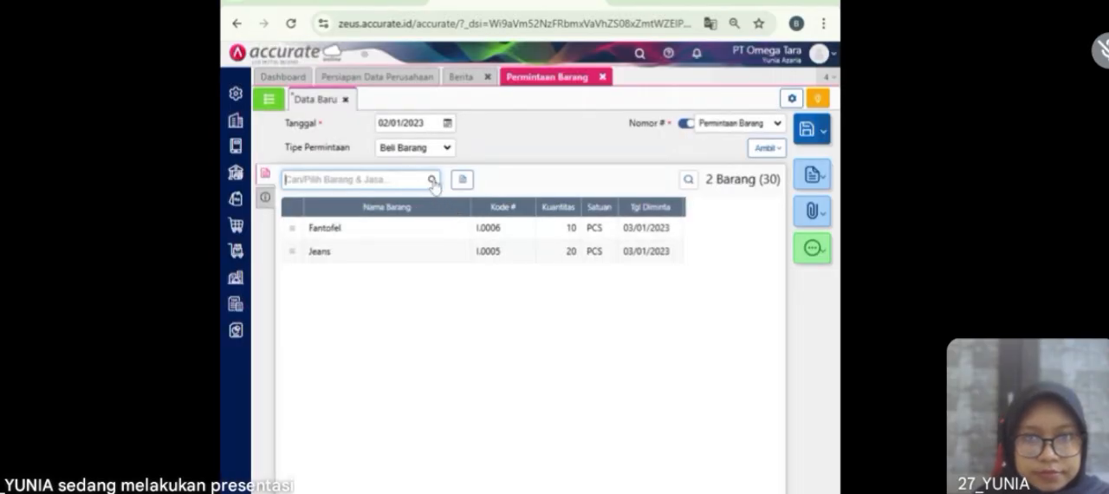
# Step: Add Kemeja to the item request with quantity 10 PCS and requested date 03/01/2023
pyautogui.click(432, 178)
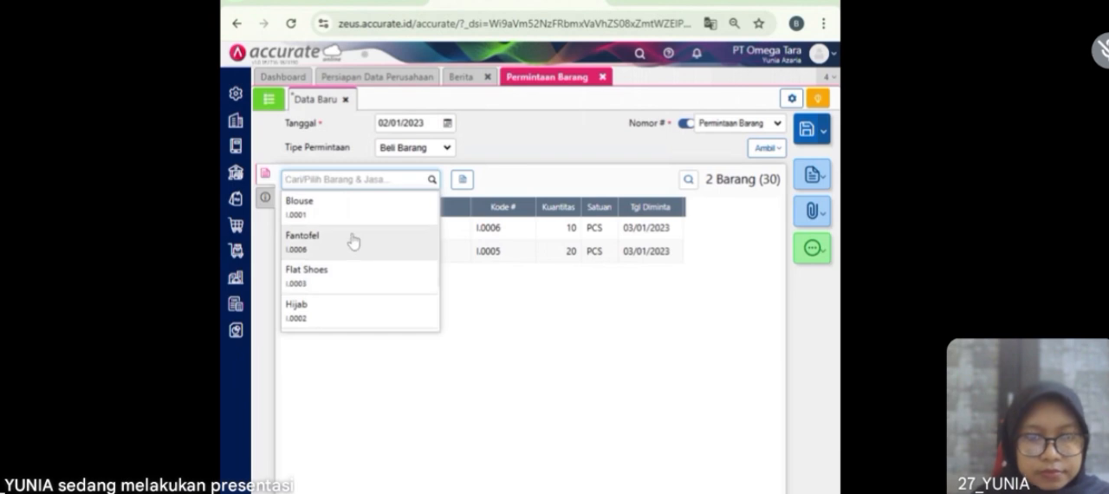
pyautogui.write('ke')
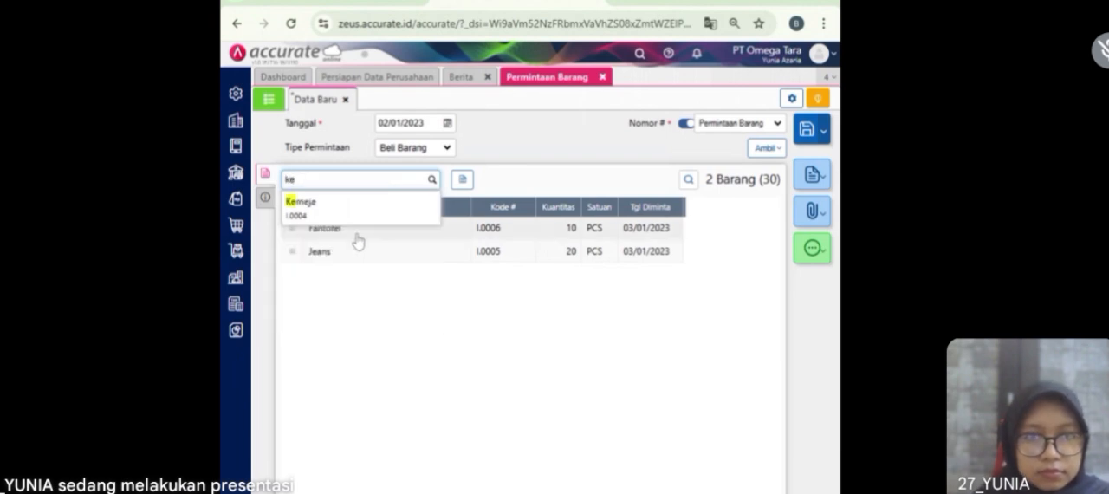
pyautogui.click(358, 215)
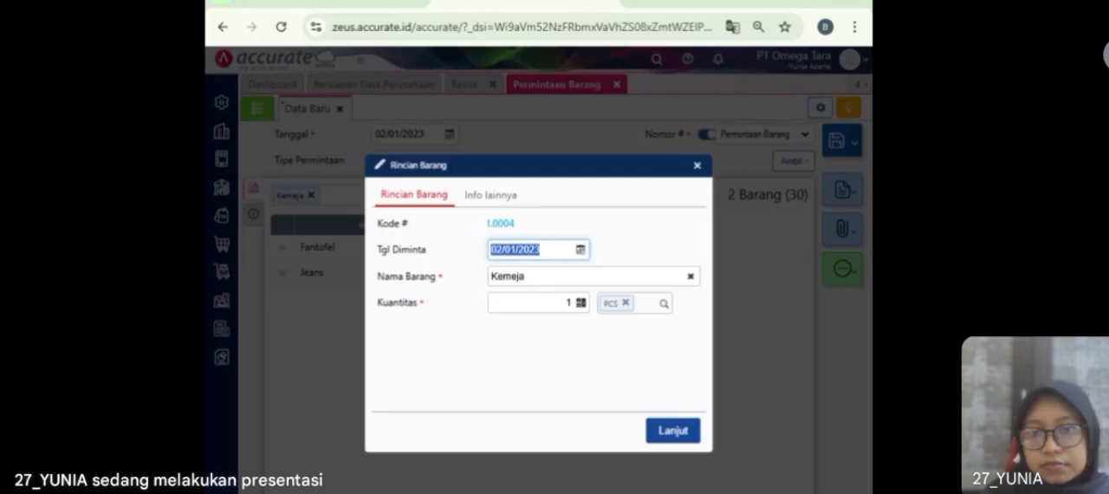
pyautogui.click(584, 303)
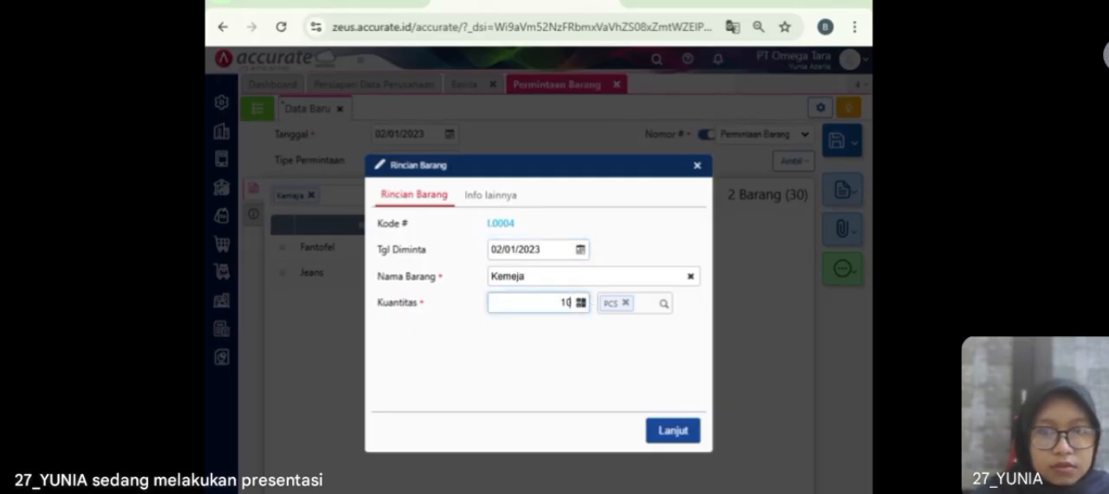
pyautogui.click(529, 249)
pyautogui.write('0')
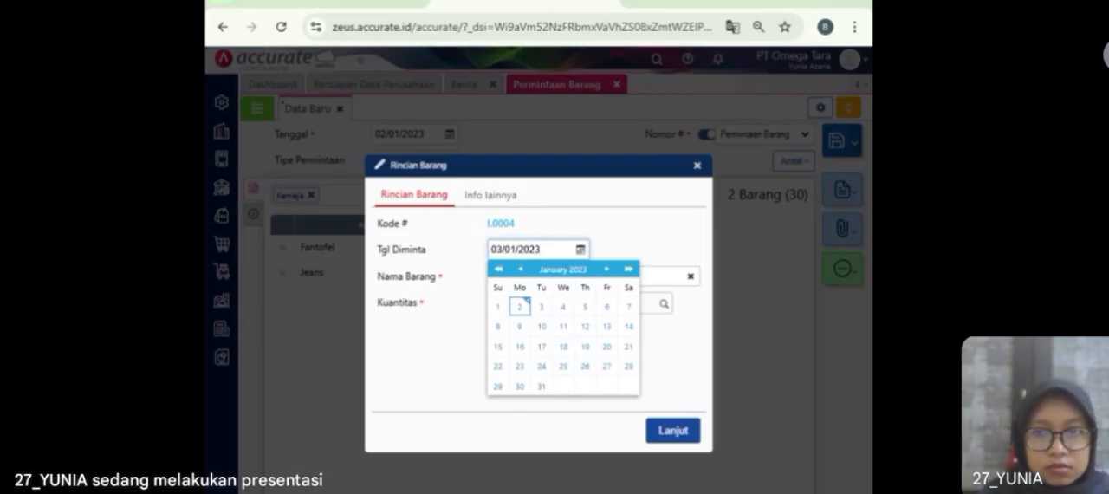
pyautogui.click(618, 249)
pyautogui.click(669, 433)
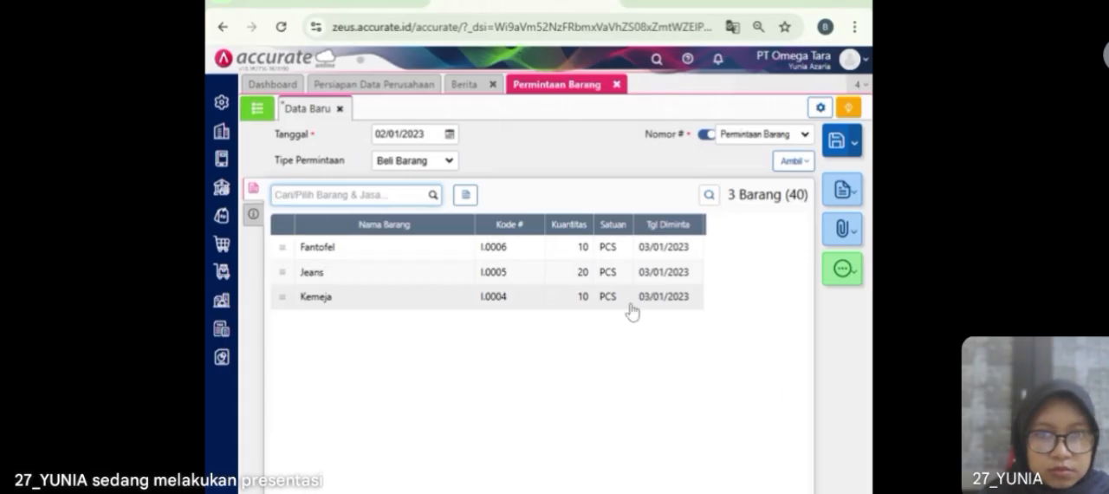
# Step: Save the item request and close the Permintaan Barang and Berita pages
pyautogui.click(253, 213)
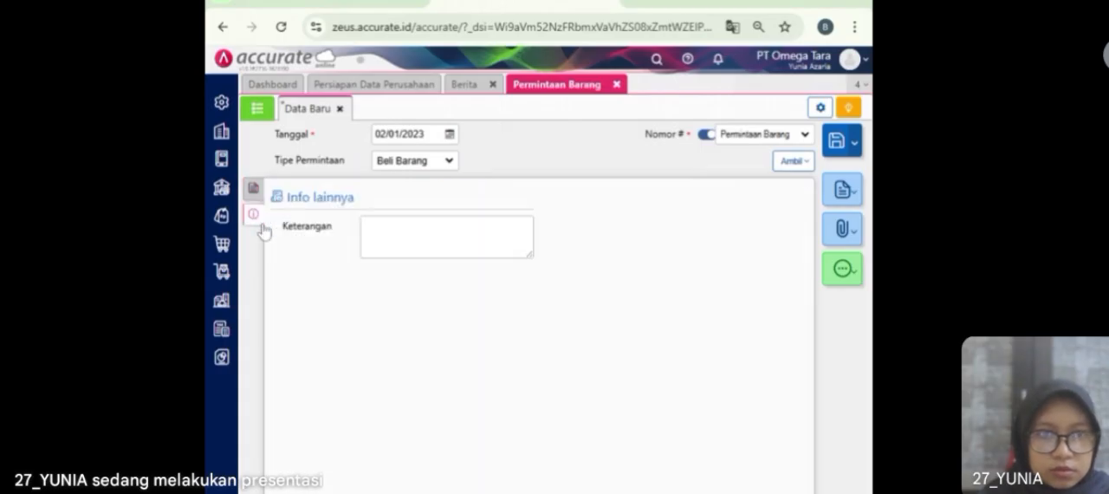
pyautogui.click(253, 191)
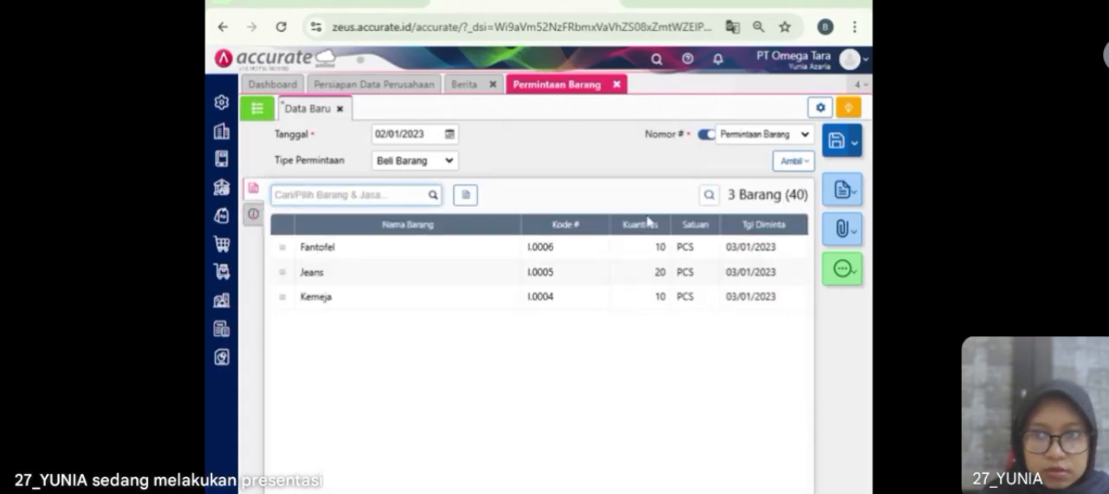
pyautogui.click(837, 140)
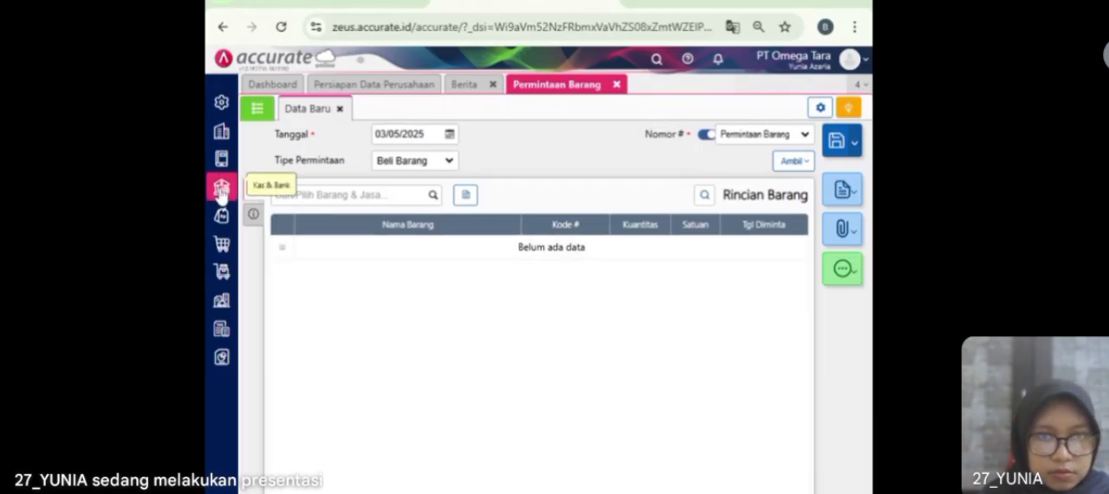
pyautogui.click(615, 85)
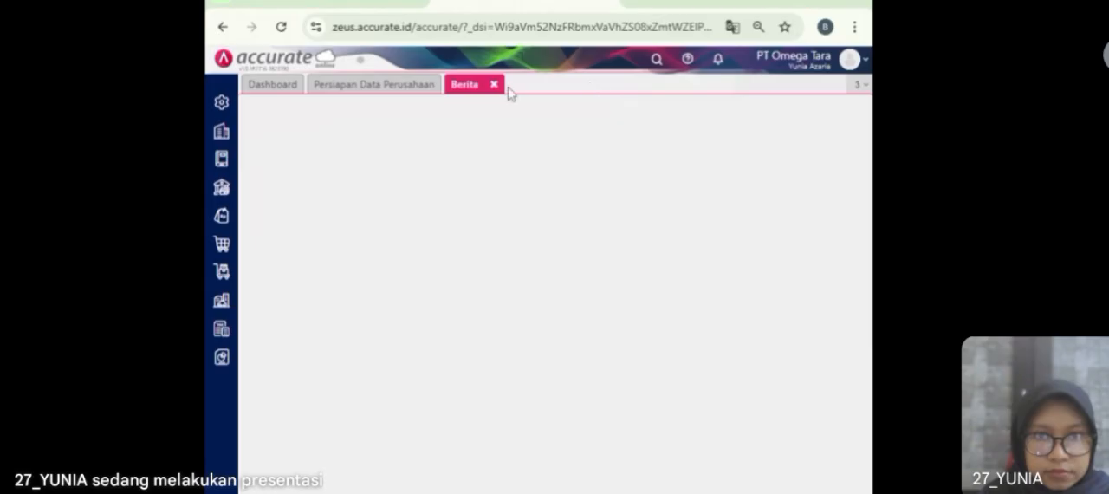
pyautogui.click(494, 85)
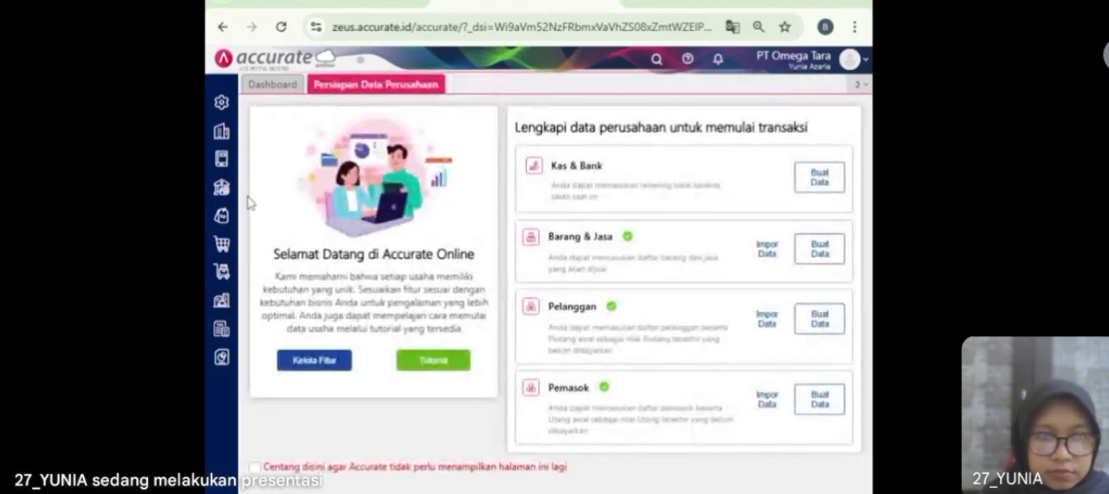
# Step: Open a new Pesanan Pembelian form and choose Pasifik Indonesia as the supplier
pyautogui.click(227, 257)
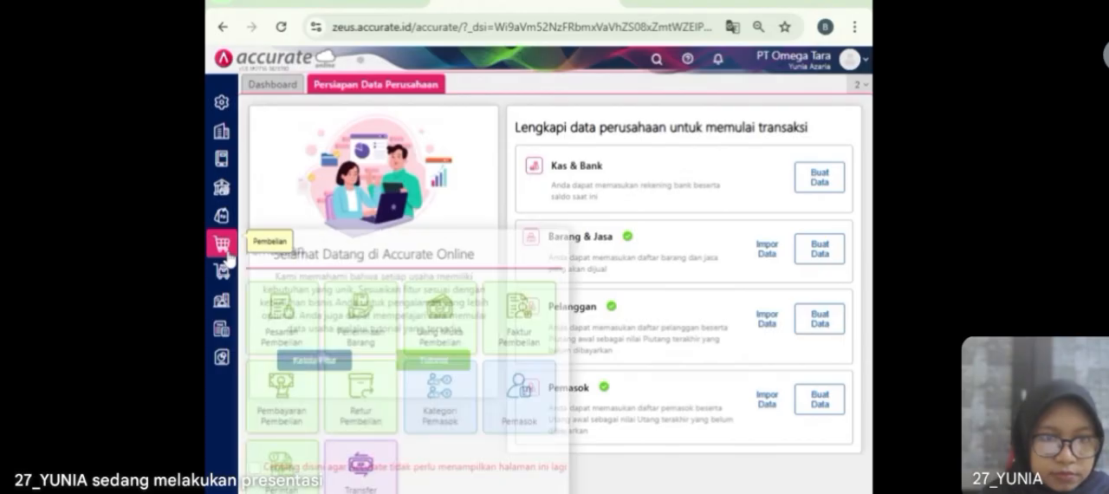
pyautogui.click(293, 332)
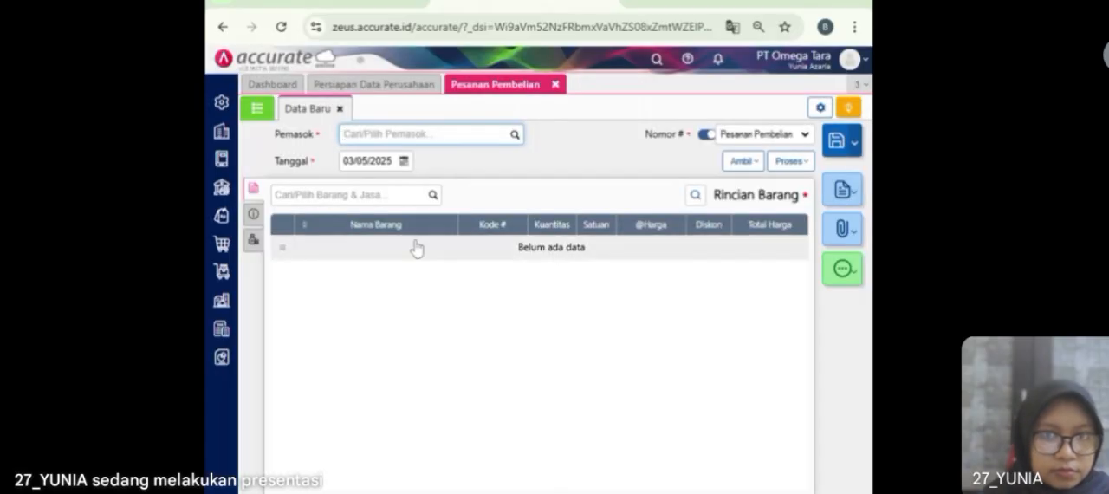
pyautogui.write('pasi')
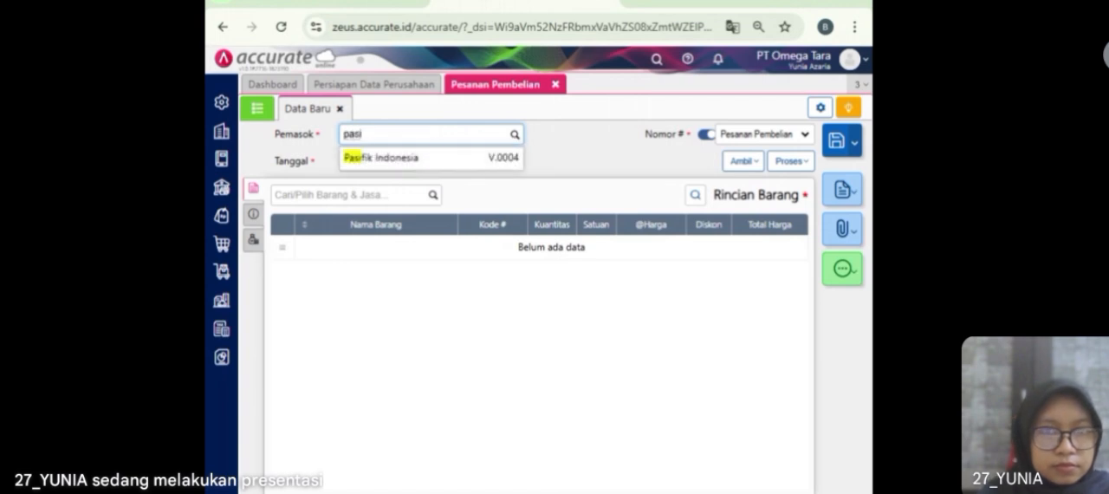
pyautogui.click(496, 158)
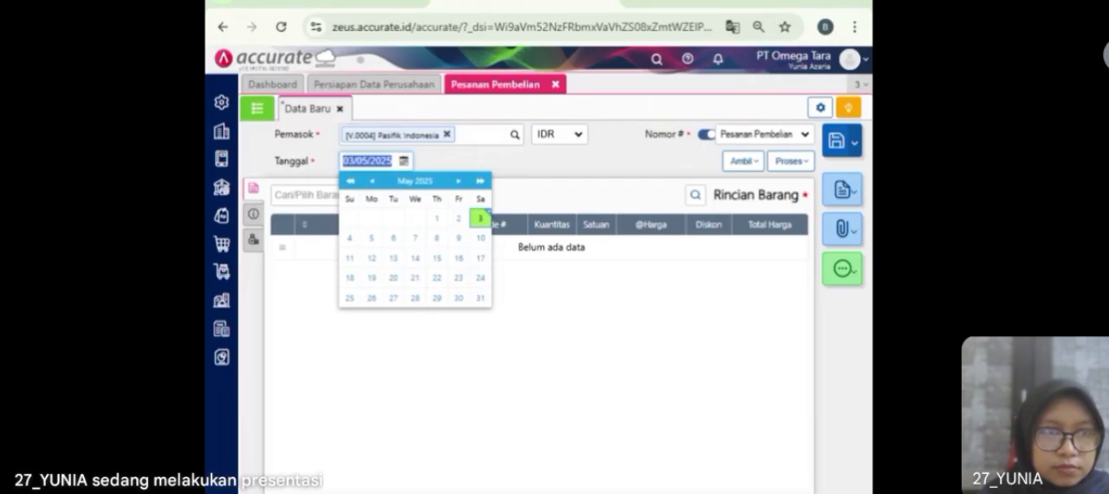
pyautogui.click(376, 161)
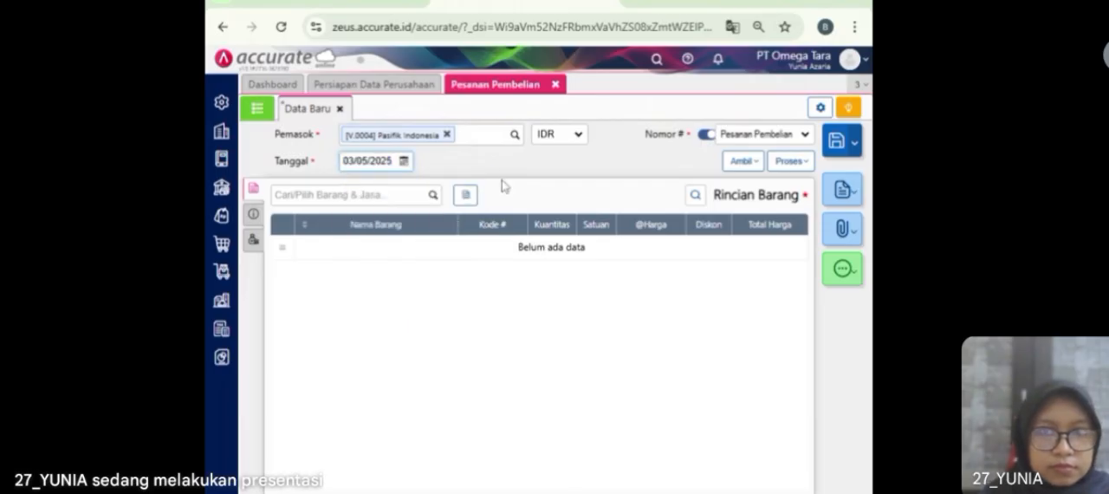
# Step: Copy only Jeans from the saved item request into the purchase order, leaving out Fantofel and Kemeja
pyautogui.click(744, 169)
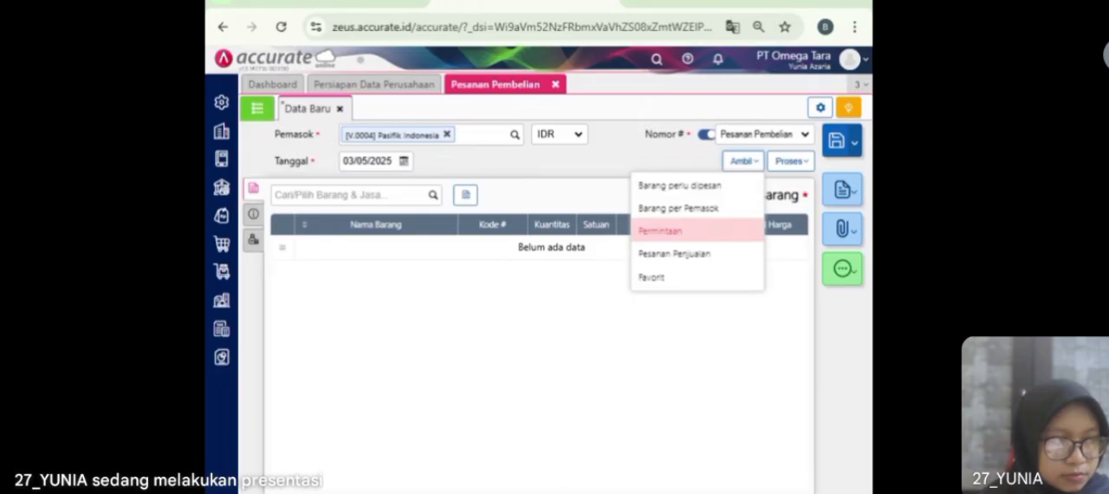
pyautogui.click(704, 232)
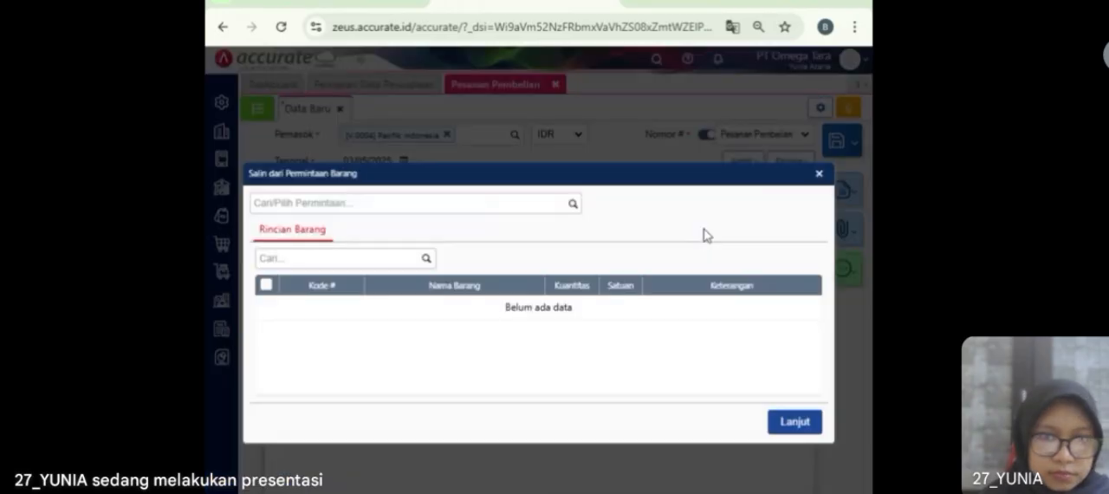
pyautogui.click(570, 210)
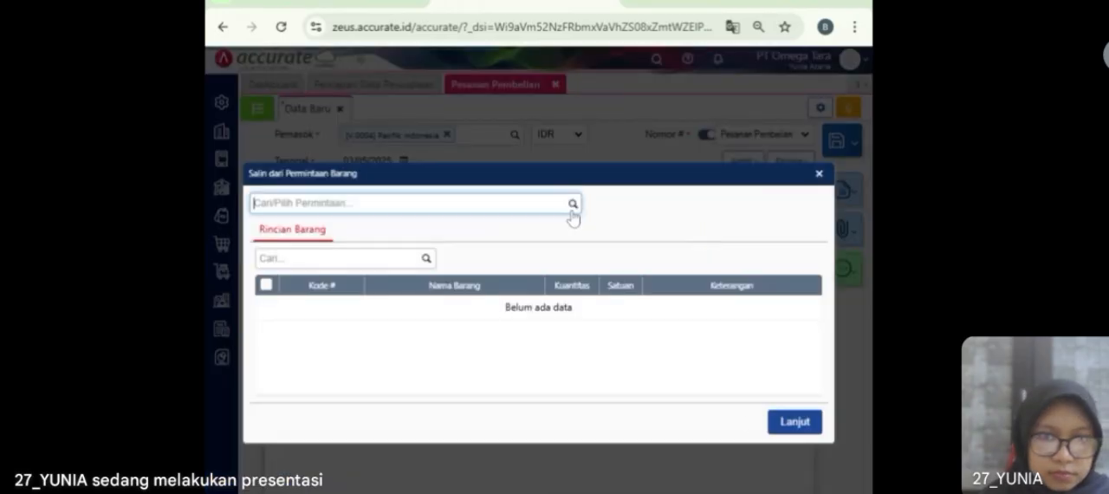
pyautogui.click(537, 242)
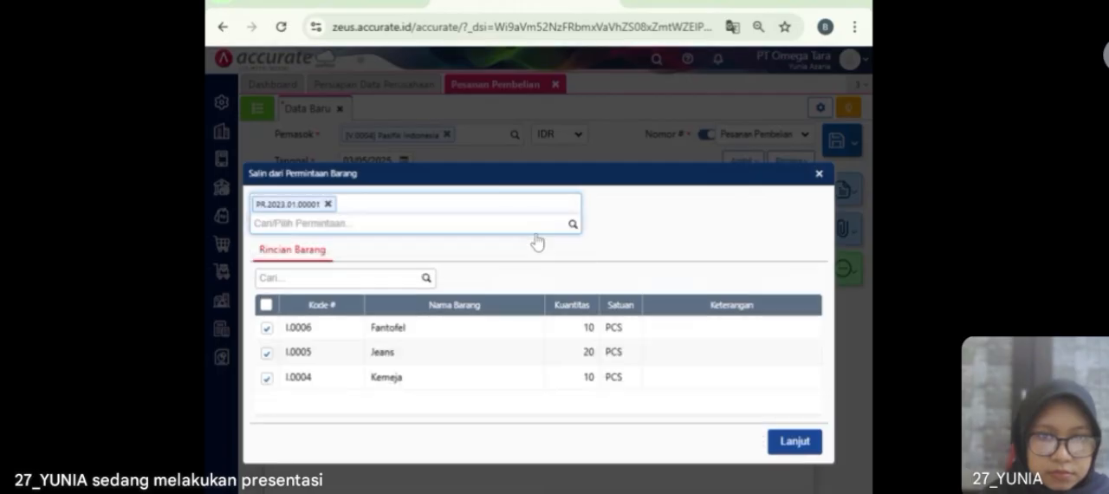
pyautogui.click(370, 332)
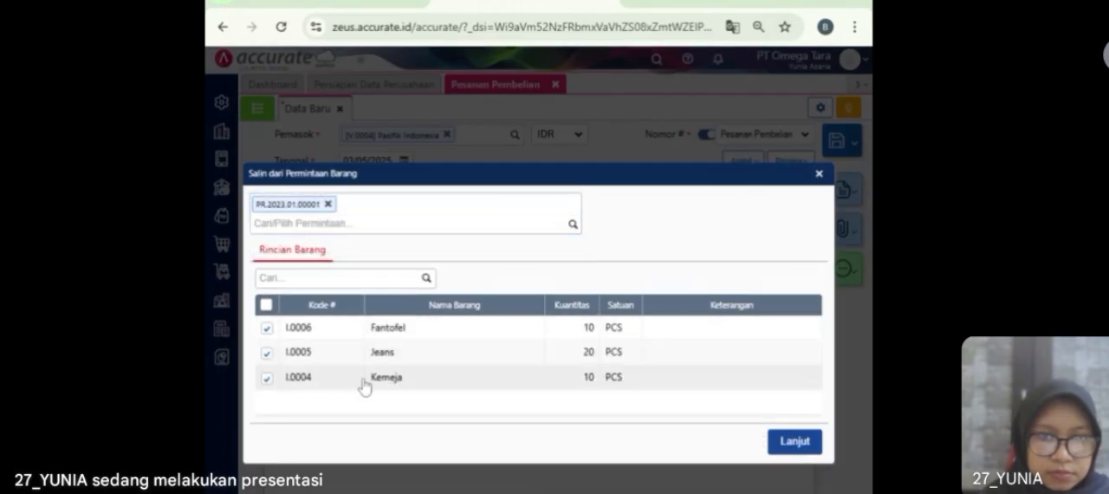
pyautogui.click(267, 328)
pyautogui.click(266, 379)
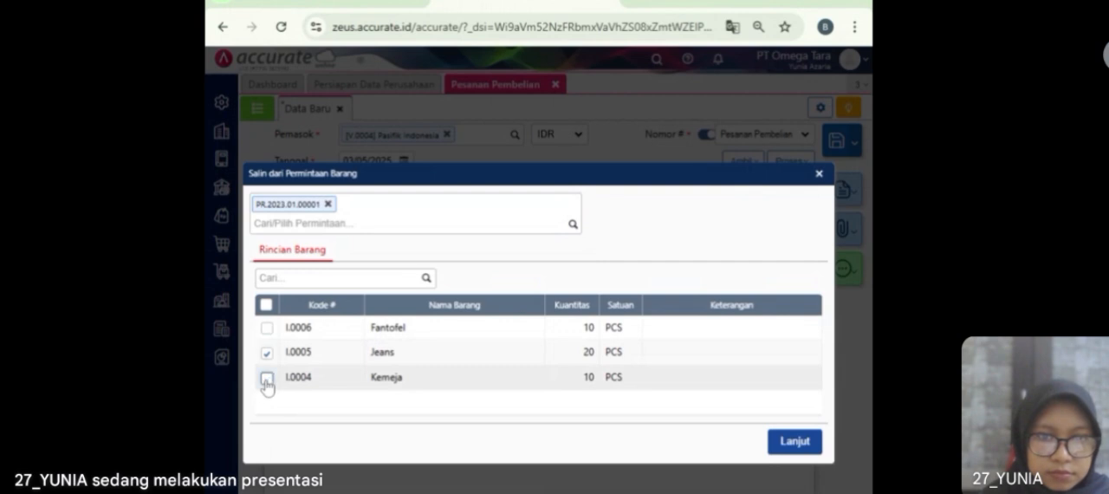
pyautogui.click(790, 442)
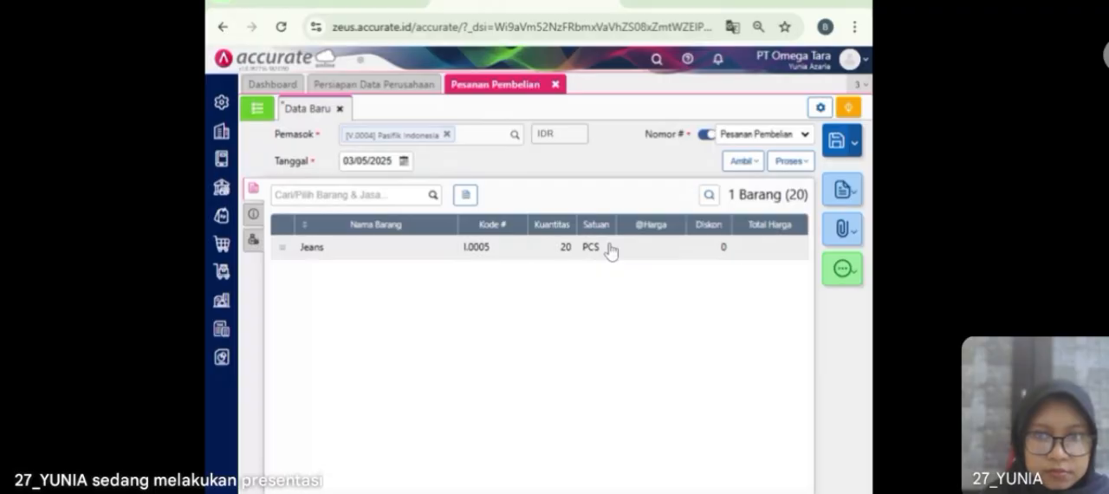
# Step: Set the unit price of the Jeans line in the purchase order to Rp 95.000
pyautogui.click(611, 252)
pyautogui.click(598, 278)
pyautogui.write('95.000')
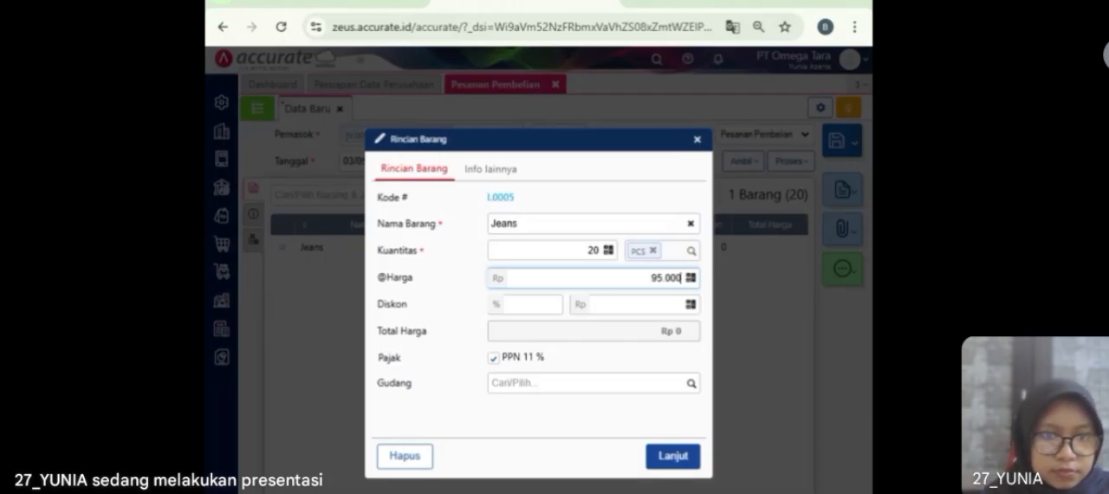
pyautogui.press('Return')
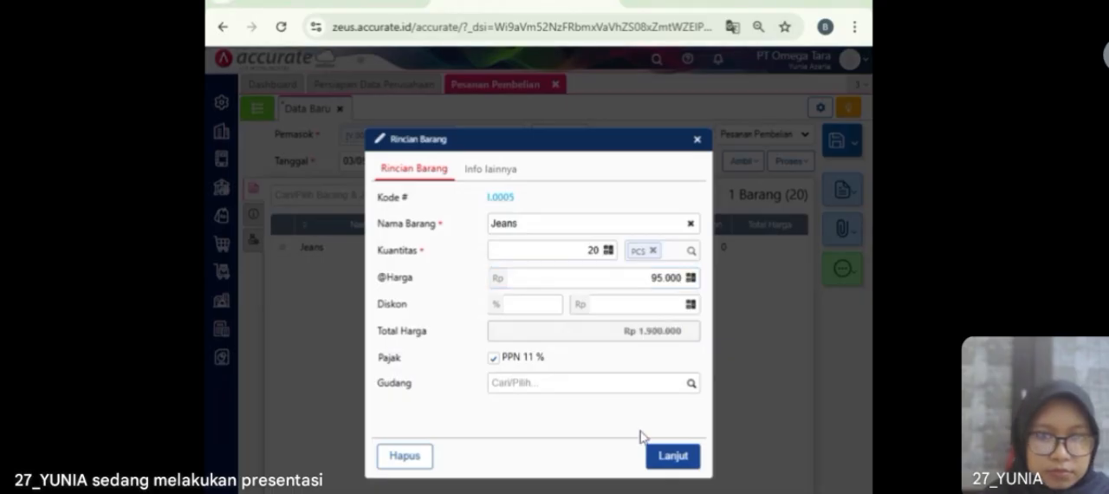
pyautogui.click(664, 459)
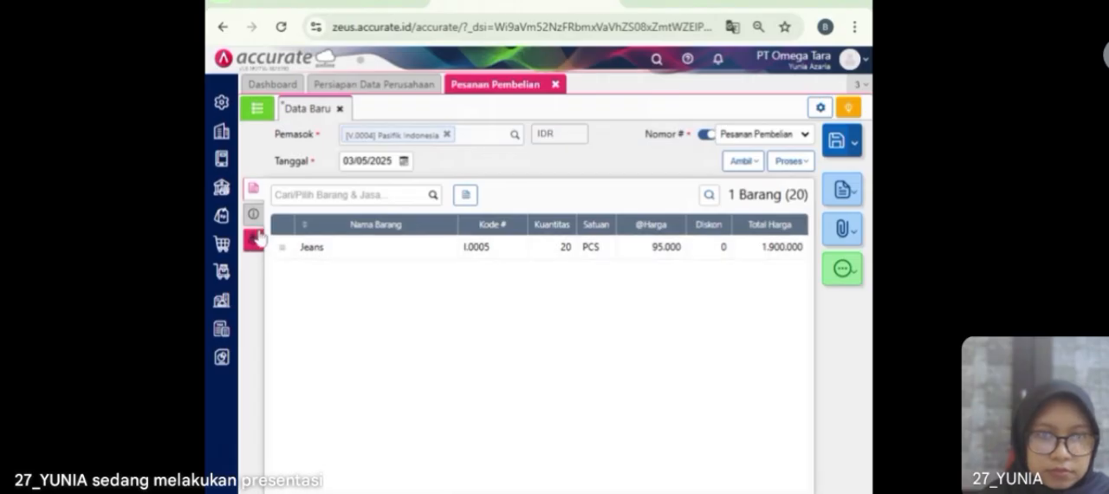
# Step: Fill in the purchase order's shipping address with the first saved address and set the delivery date to 04/01/2023
pyautogui.click(254, 217)
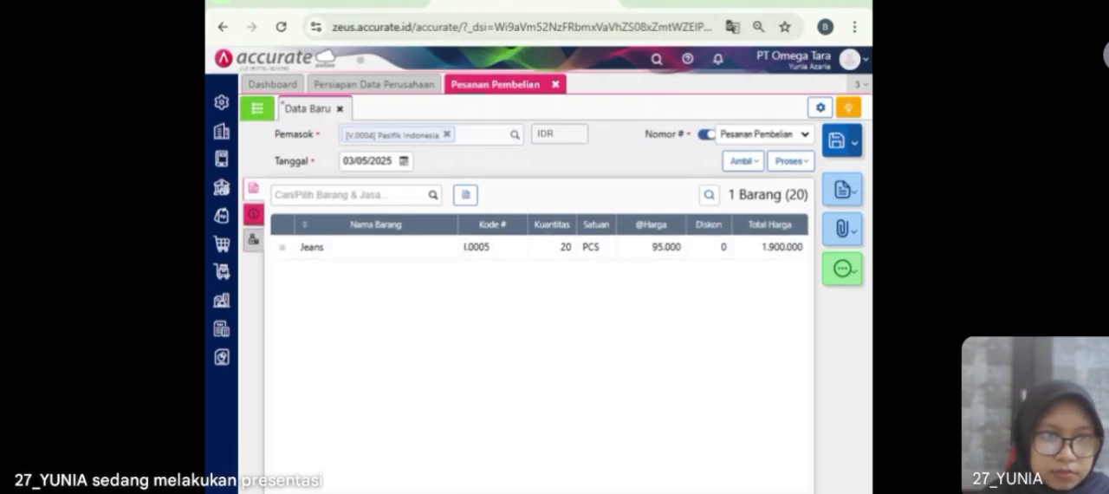
pyautogui.click(346, 261)
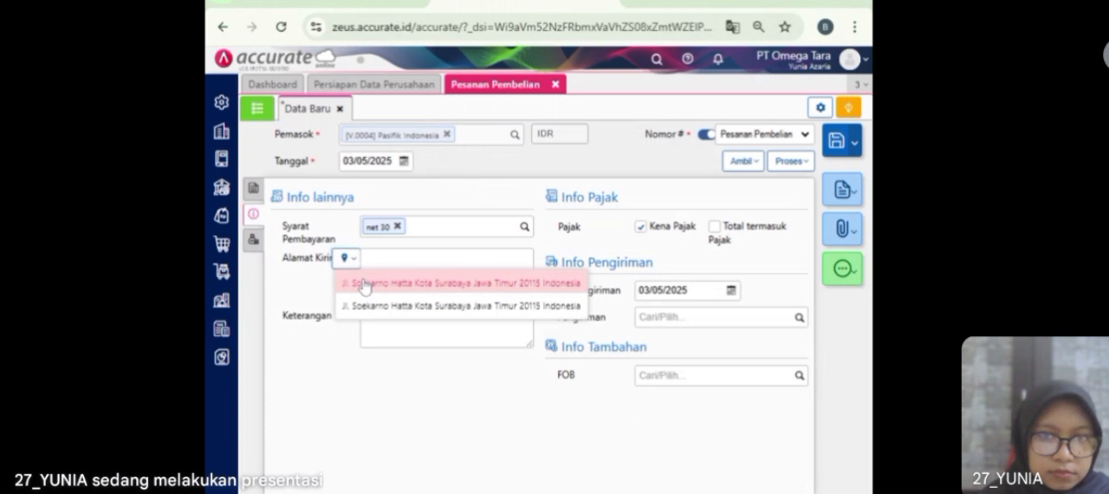
pyautogui.click(365, 286)
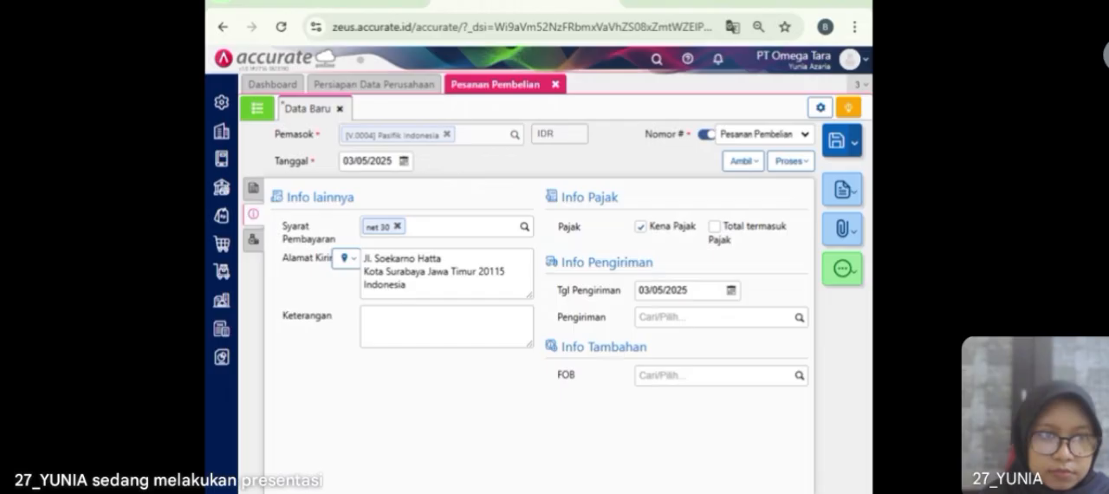
pyautogui.click(665, 290)
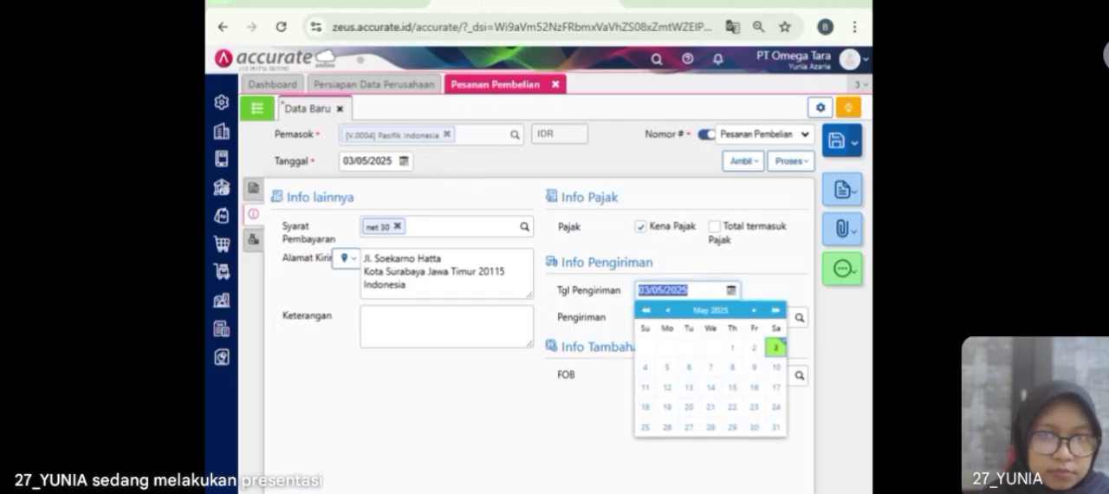
pyautogui.write('04/01/202')
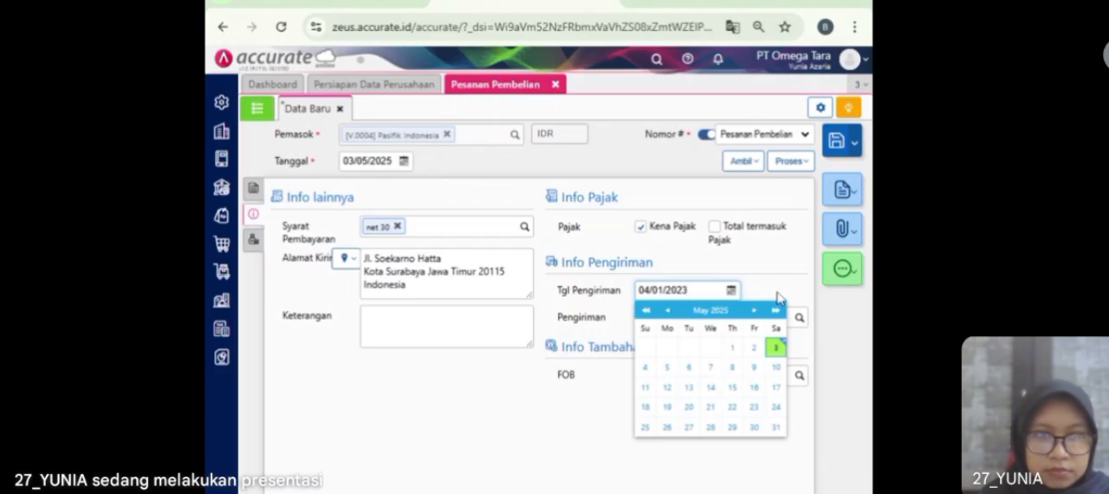
pyautogui.click(605, 434)
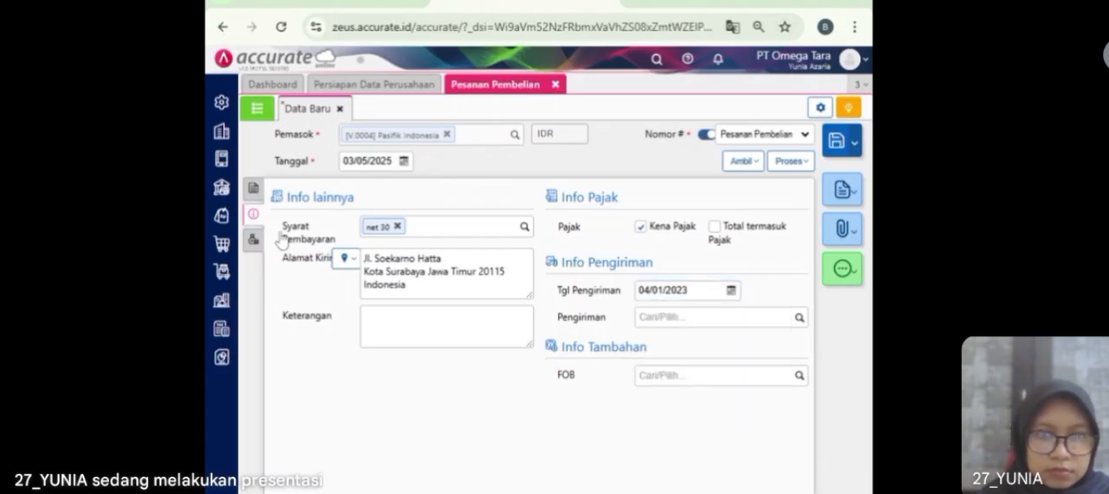
# Step: Return to the item details of the Pasifik Indonesia purchase order and save it
pyautogui.click(251, 240)
pyautogui.click(252, 187)
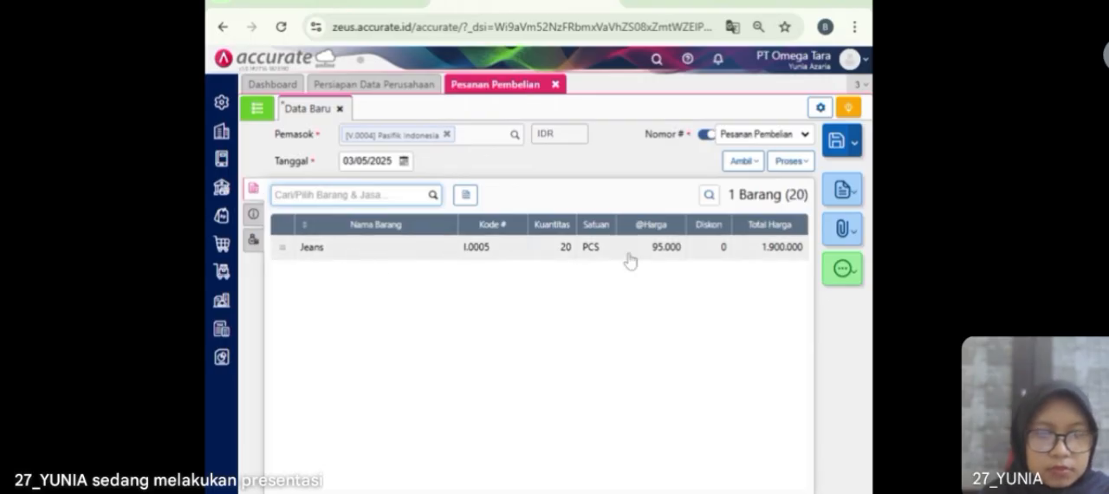
pyautogui.click(838, 149)
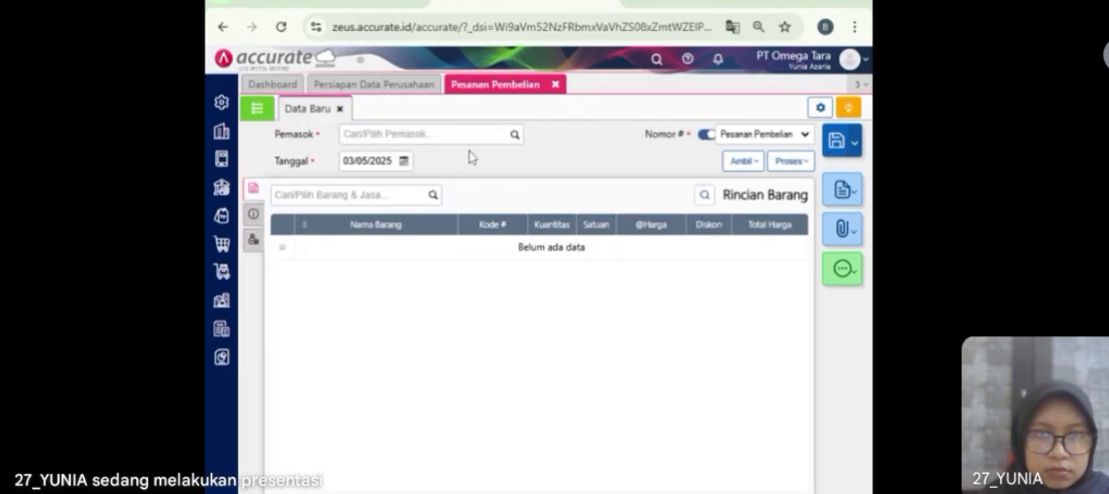
# Step: Choose PT Benang Rajut as supplier in the new purchase order and set its date to 03/01/2023
pyautogui.click(515, 139)
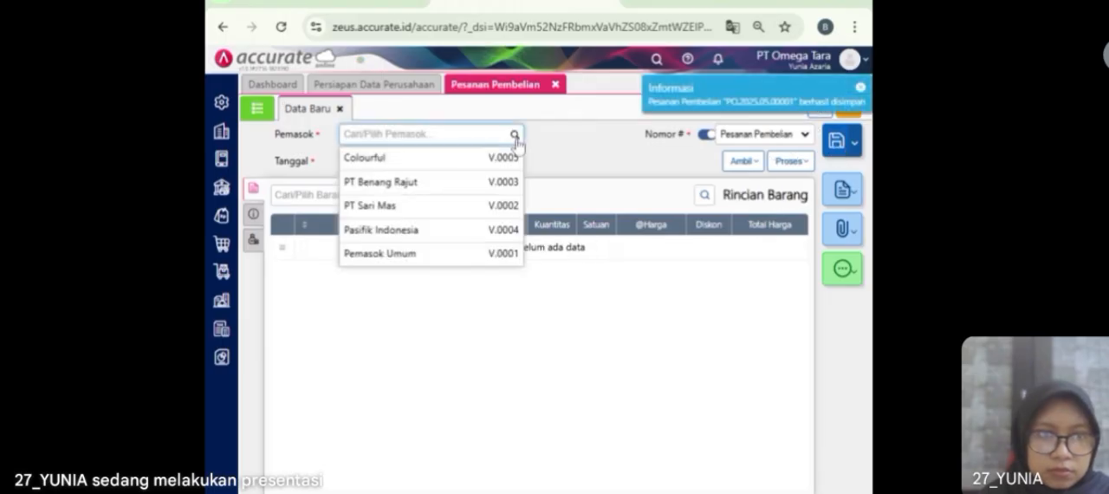
pyautogui.click(460, 192)
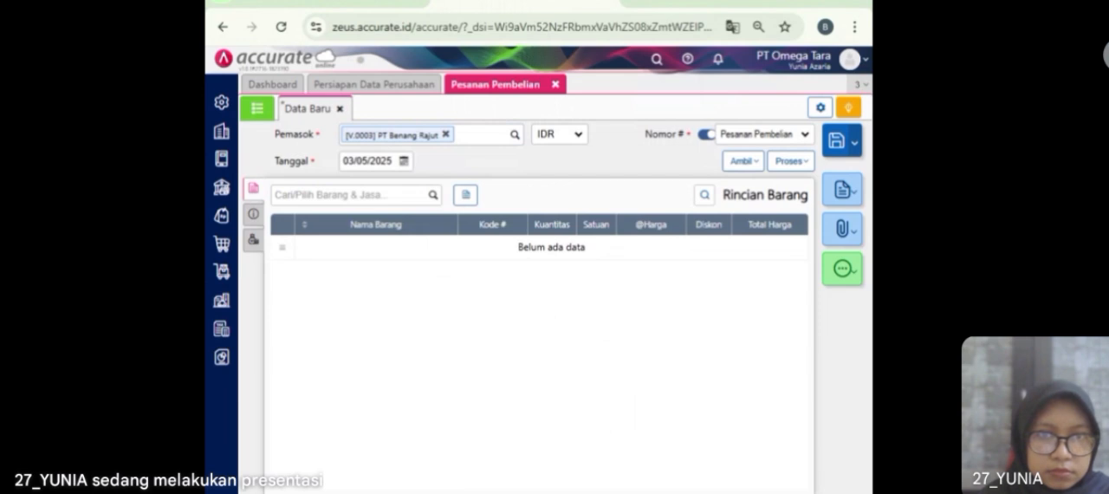
pyautogui.click(392, 161)
pyautogui.write('03/01/2023')
pyautogui.click(445, 164)
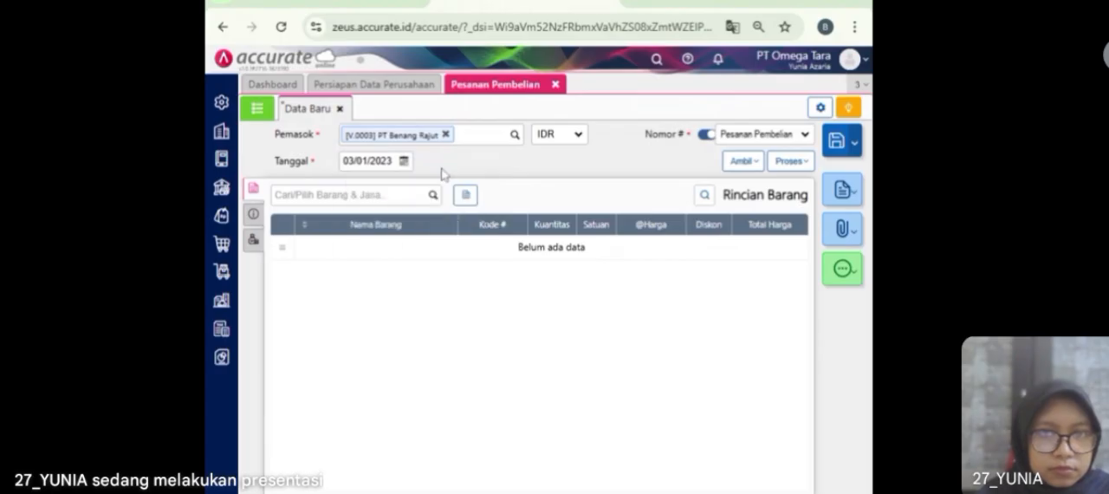
# Step: Copy the remaining Fantofel and Kemeja items from the saved item request into the PT Benang Rajut order
pyautogui.click(740, 161)
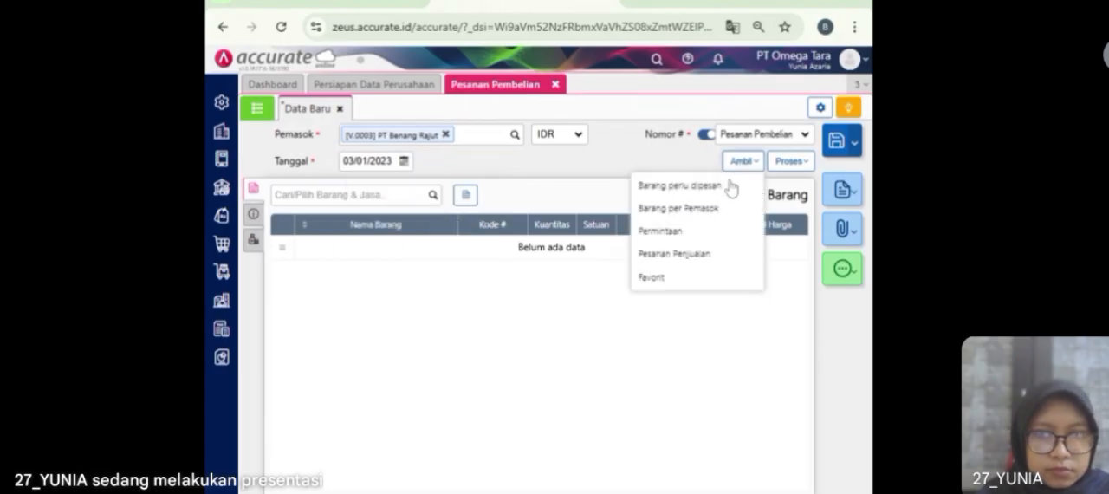
pyautogui.click(694, 234)
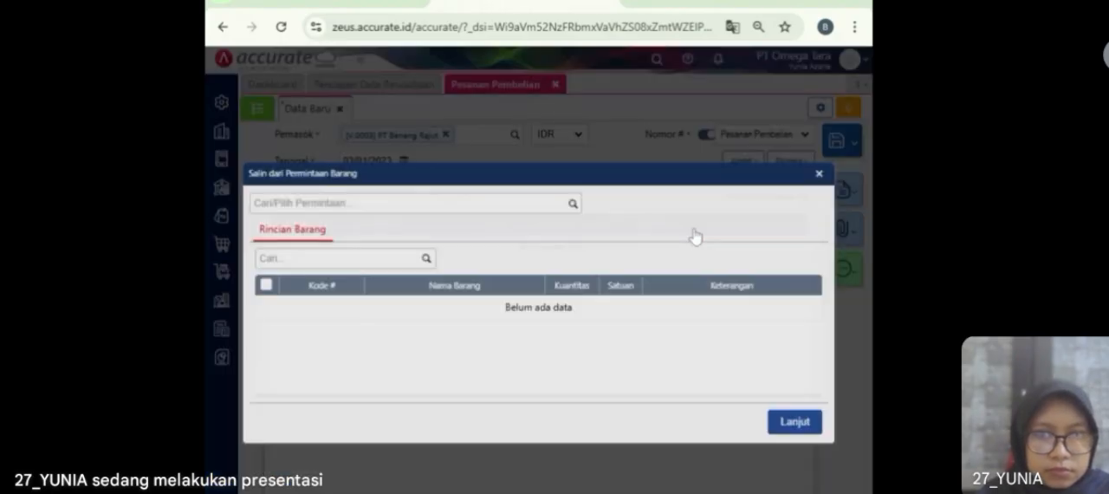
pyautogui.click(571, 208)
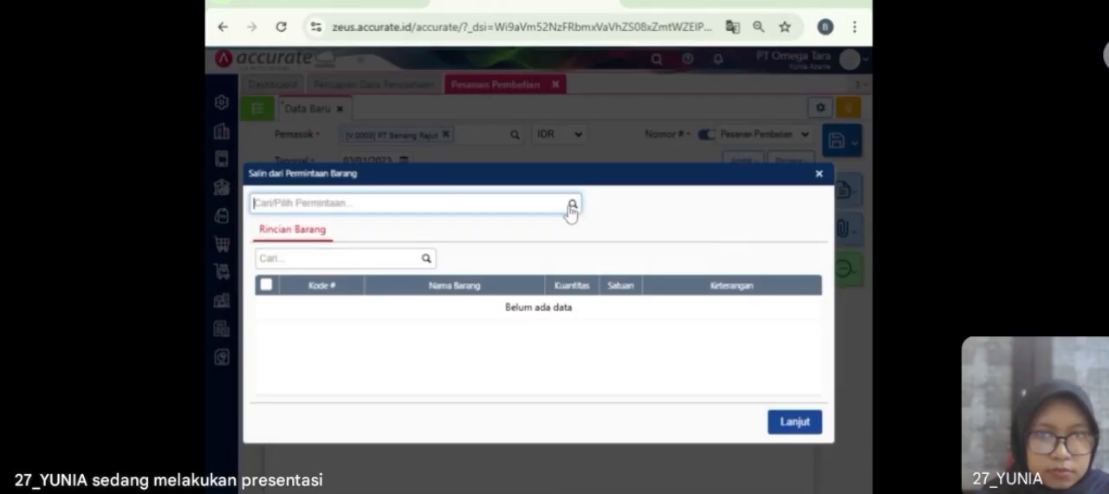
pyautogui.click(526, 236)
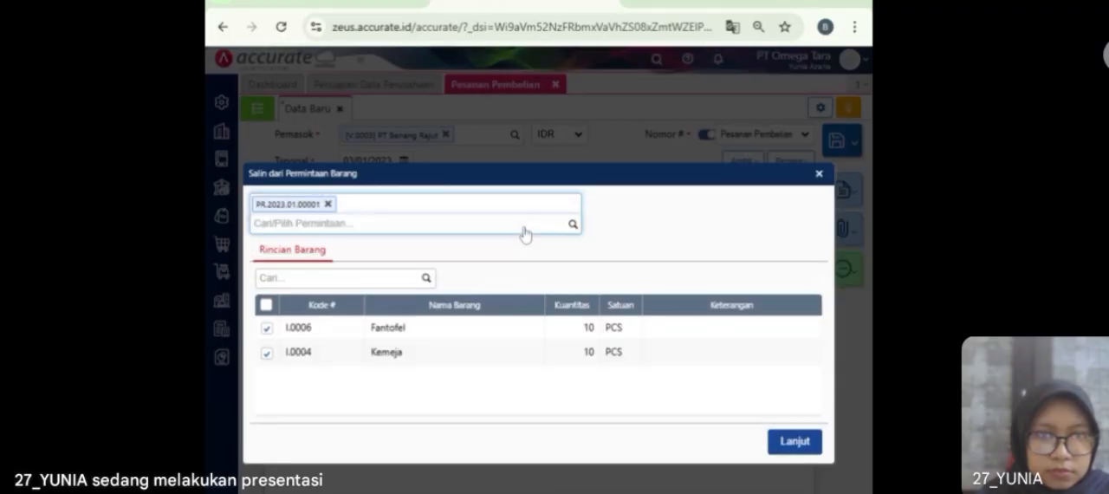
pyautogui.click(804, 443)
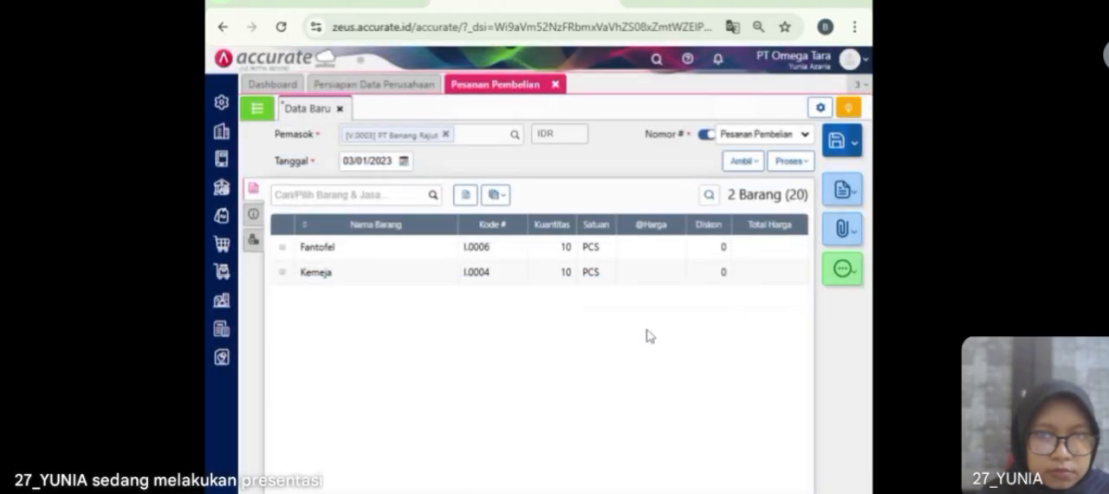
# Step: Set the unit price of the Fantofel line to Rp 77.000
pyautogui.click(611, 251)
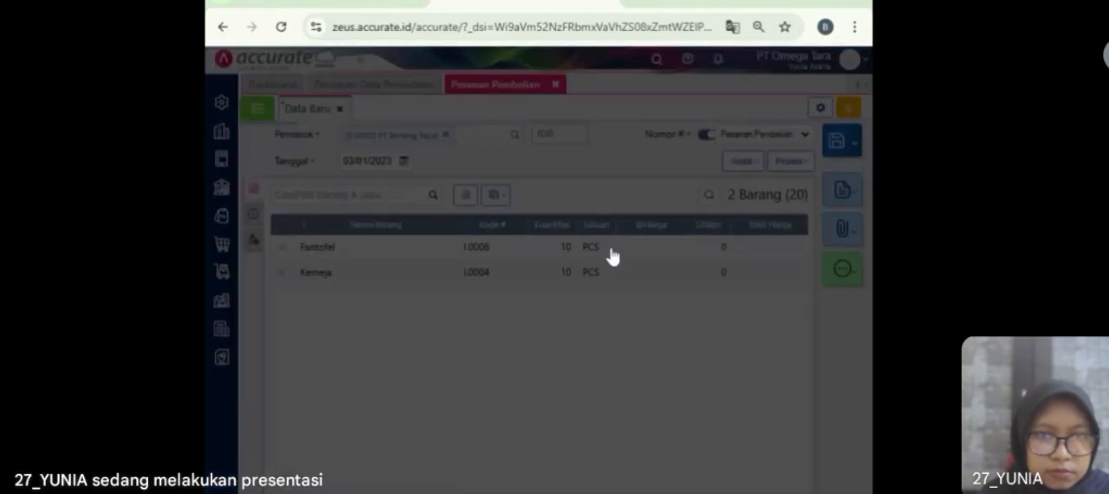
pyautogui.click(598, 278)
pyautogui.write('77.000')
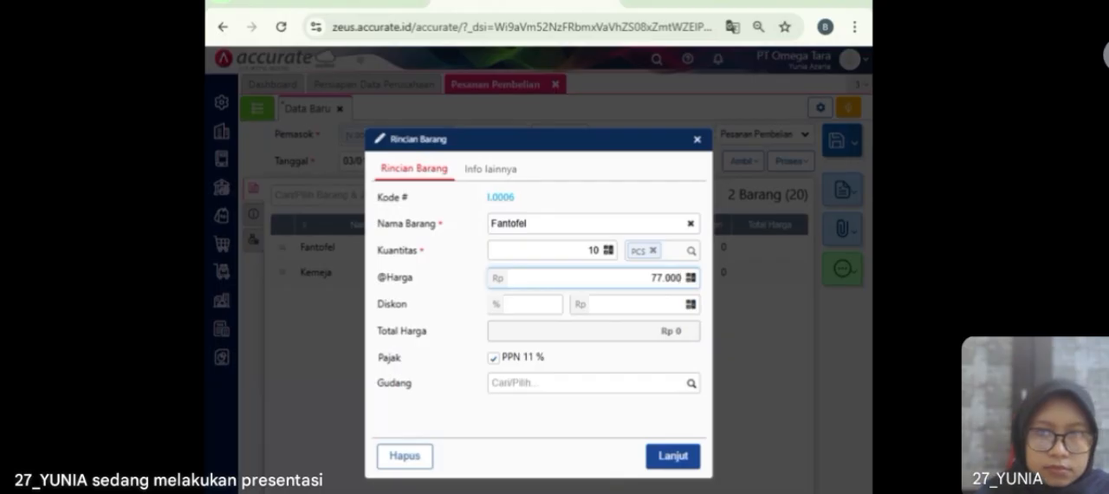
pyautogui.press('Tab')
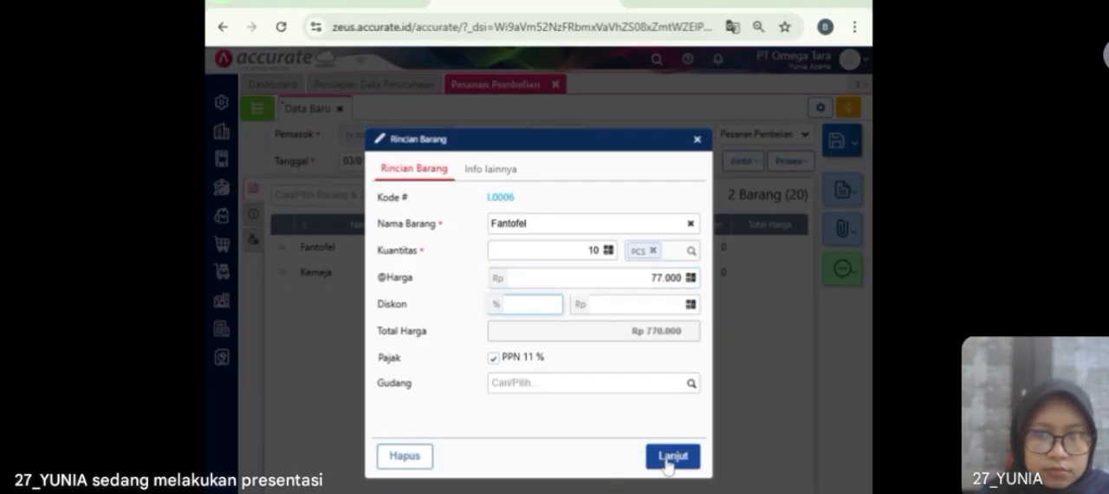
pyautogui.click(661, 459)
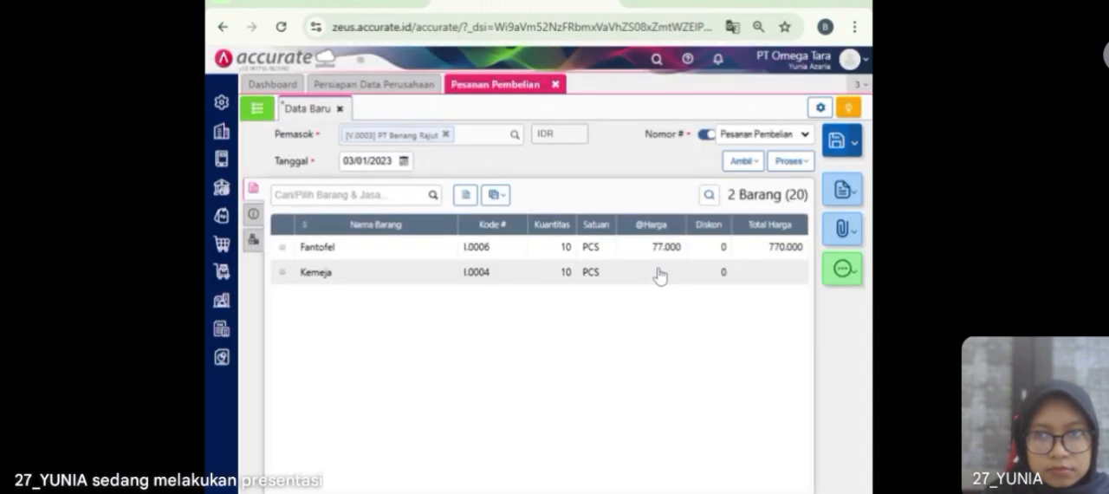
# Step: Set the unit price of the Kemeja line to Rp 88.000
pyautogui.click(659, 275)
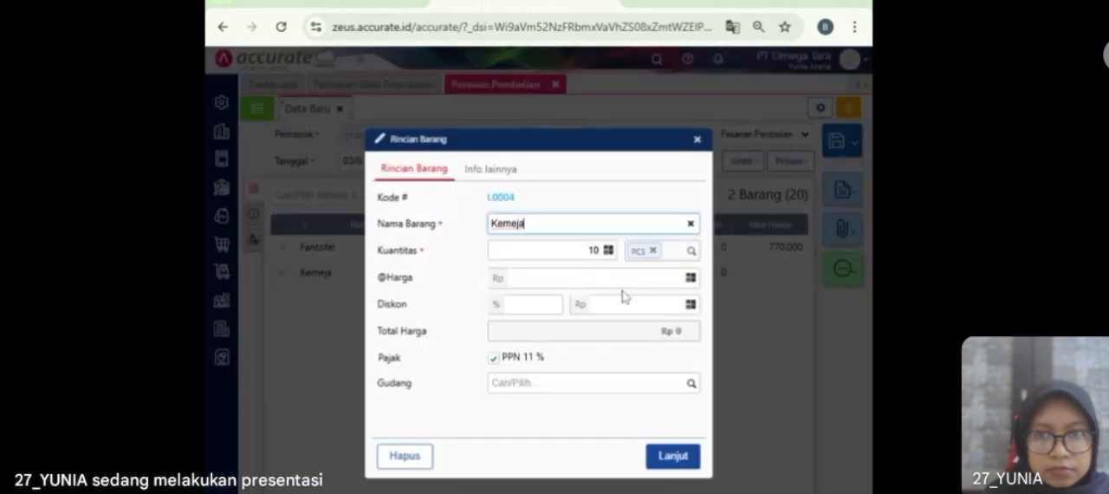
pyautogui.click(589, 277)
pyautogui.write('880000')
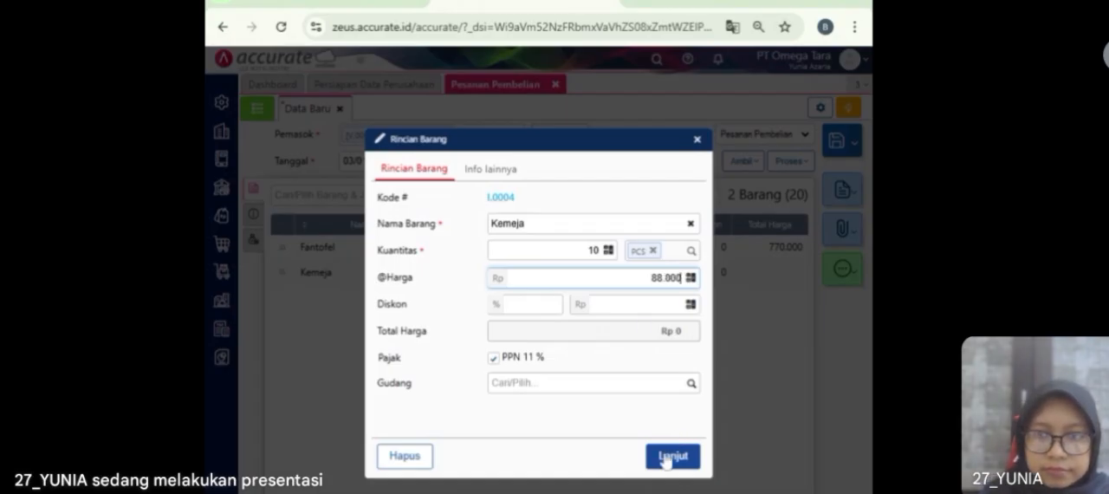
pyautogui.click(669, 456)
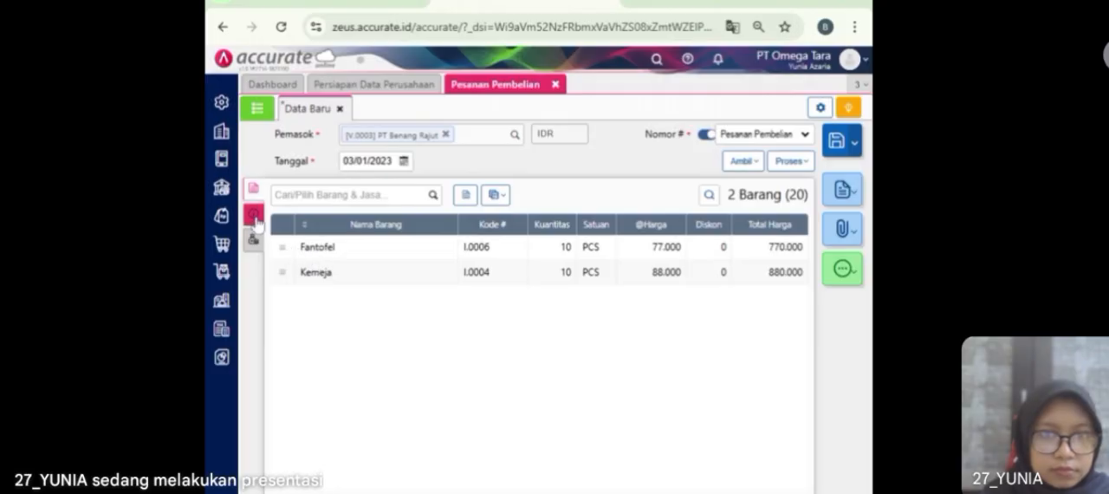
# Step: Fill in the shipping address of the PT Benang Rajut order with the first saved address
pyautogui.click(253, 215)
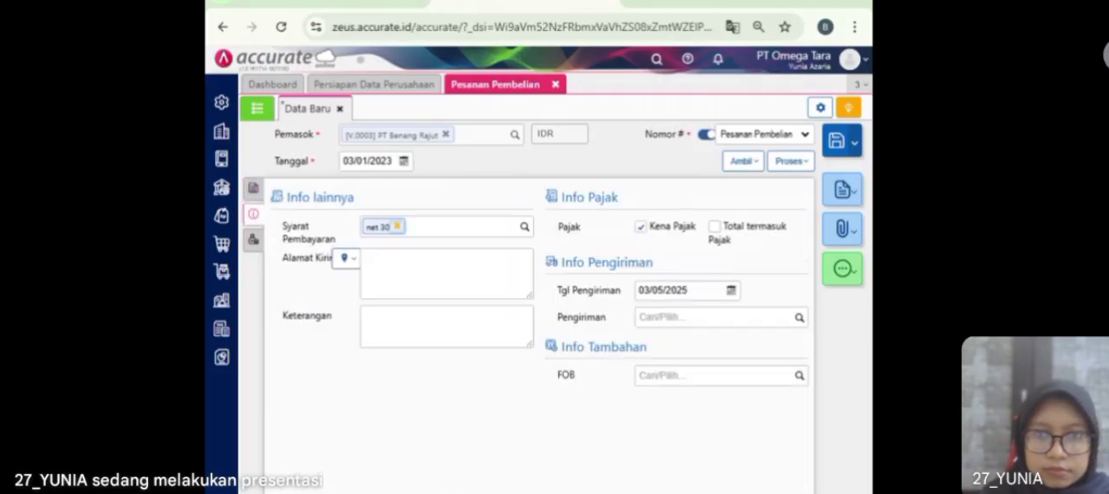
pyautogui.click(346, 259)
pyautogui.click(348, 284)
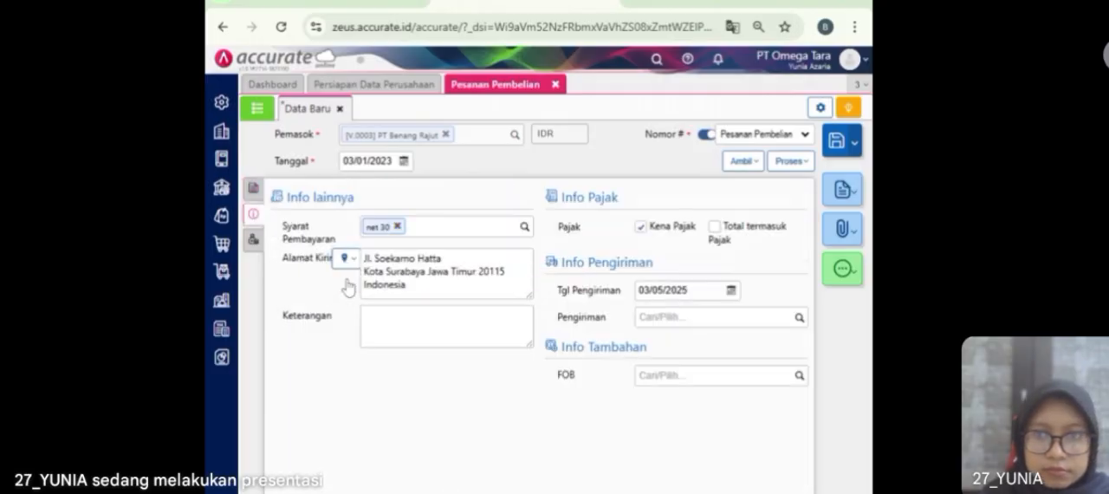
# Step: Set the delivery date of the PT Benang Rajut order to 04/01/2023 and save the order
pyautogui.click(665, 290)
pyautogui.write('0')
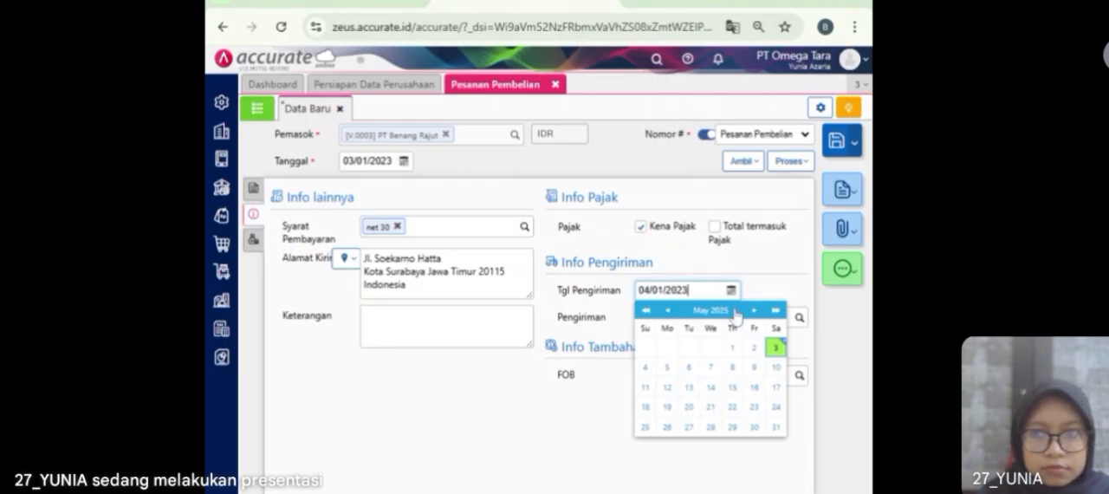
pyautogui.click(537, 439)
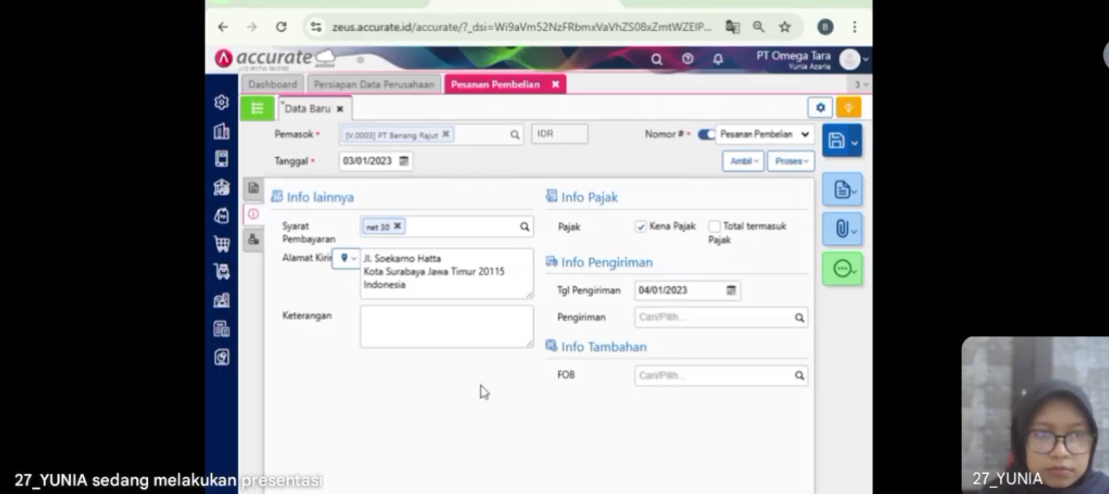
pyautogui.click(837, 145)
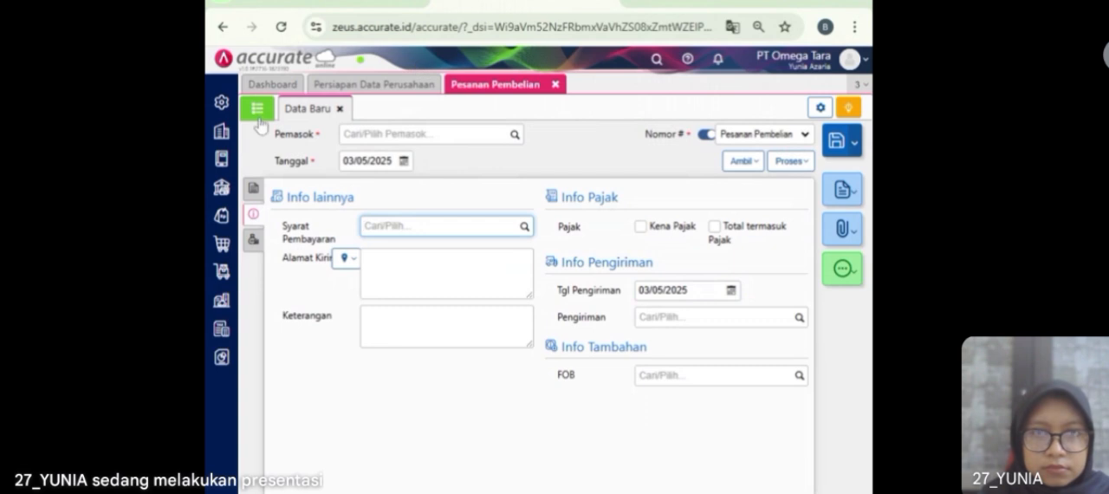
# Step: Change the date of the saved Pasifik Indonesia purchase order to 03/01/2023, save it and close the purchase orders
pyautogui.click(257, 117)
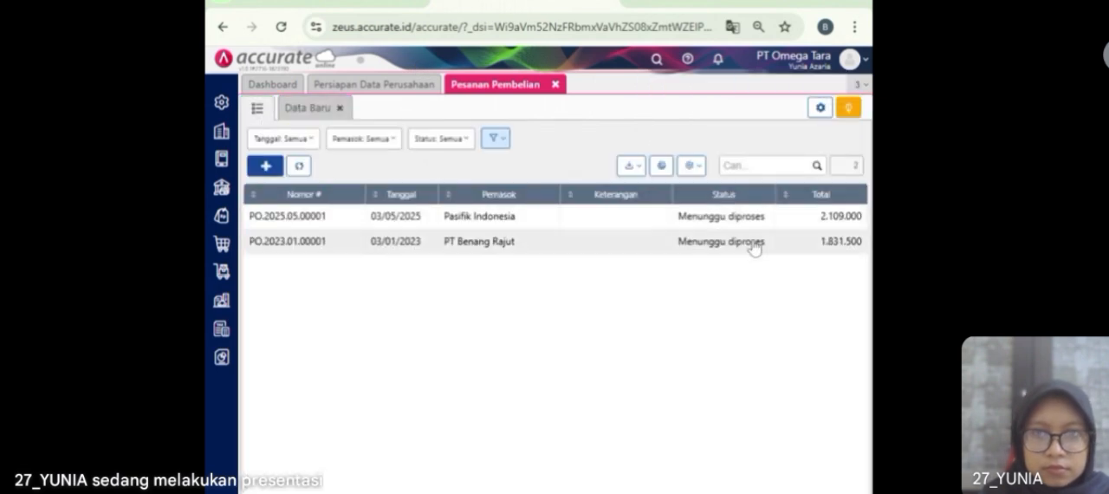
pyautogui.click(512, 227)
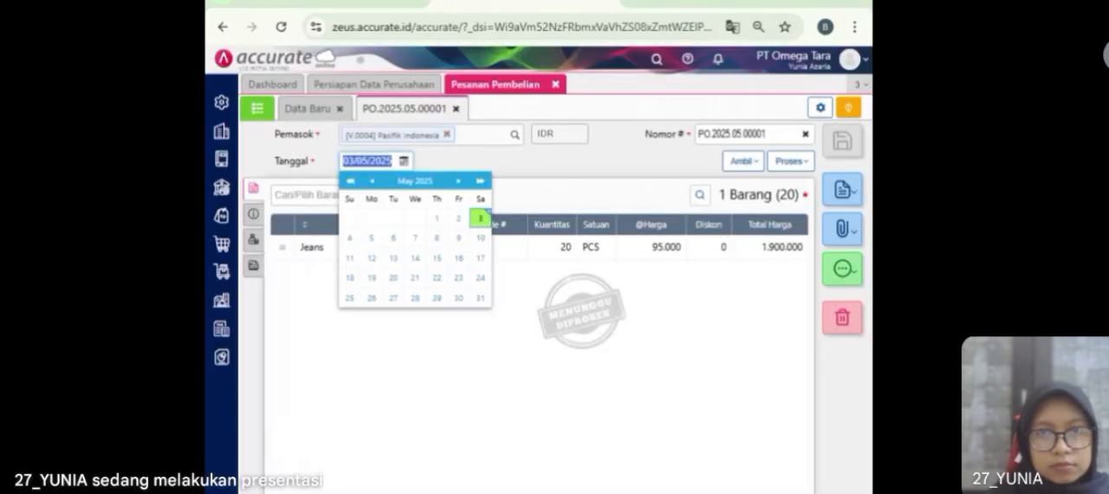
pyautogui.write('03')
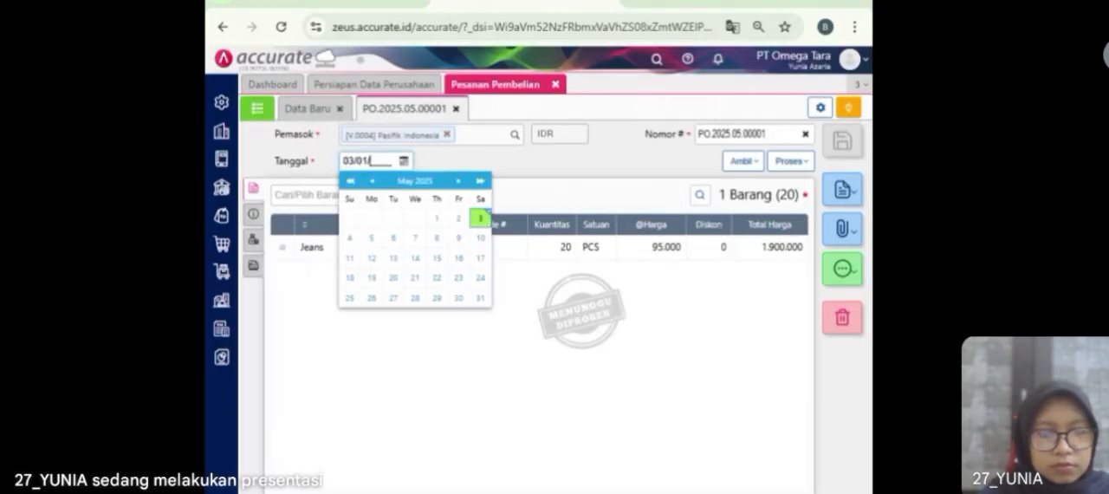
pyautogui.click(428, 165)
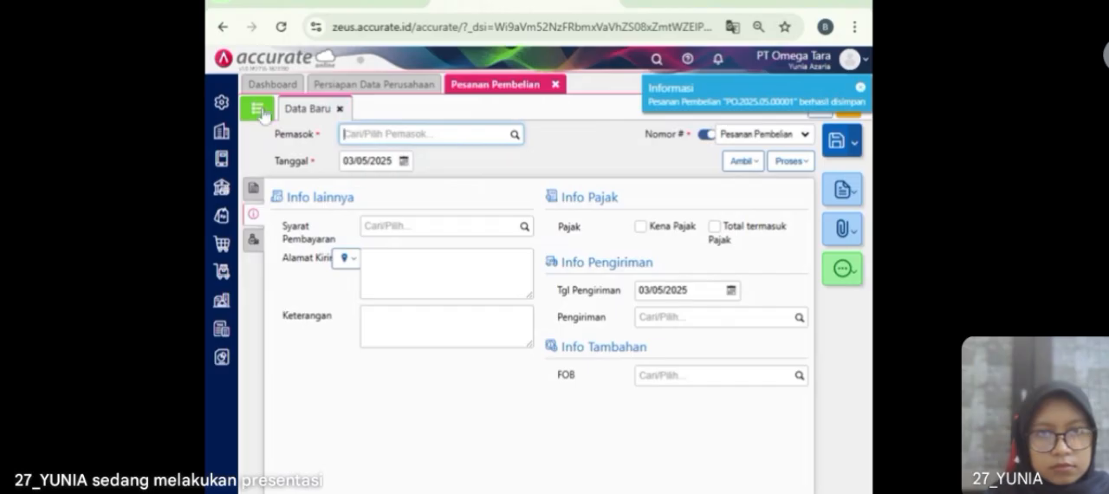
pyautogui.click(258, 110)
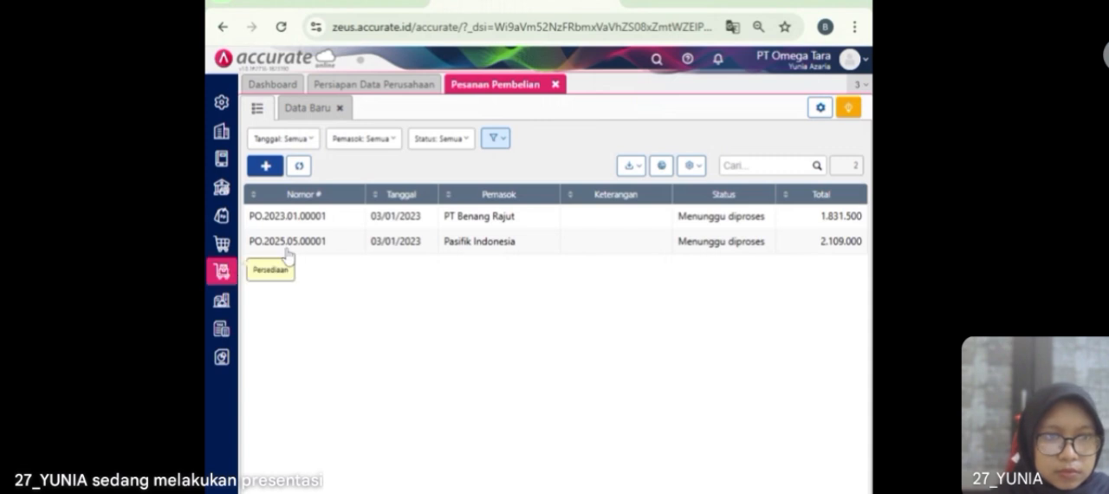
pyautogui.click(555, 85)
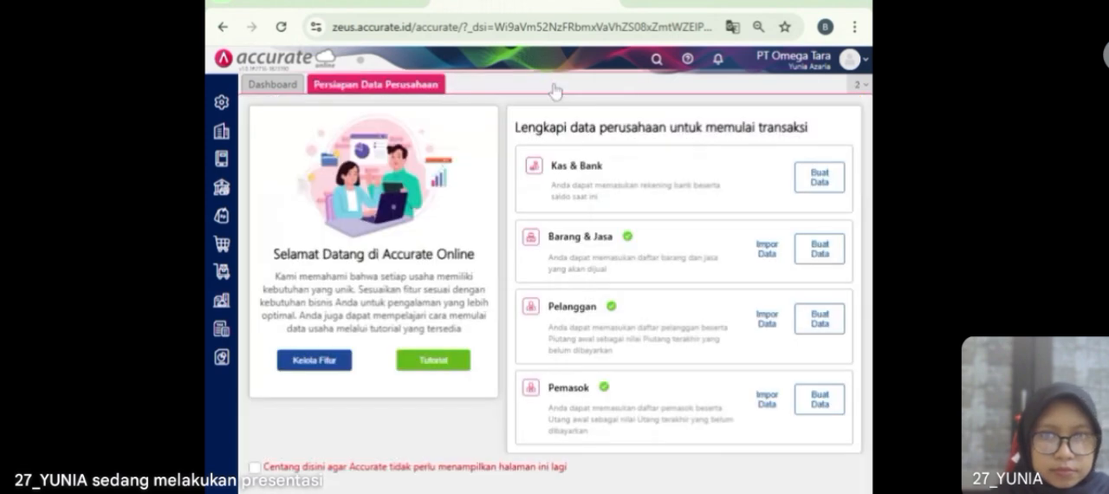
# Step: Start a new goods receipt with Pasifik Indonesia as the supplier
pyautogui.click(222, 245)
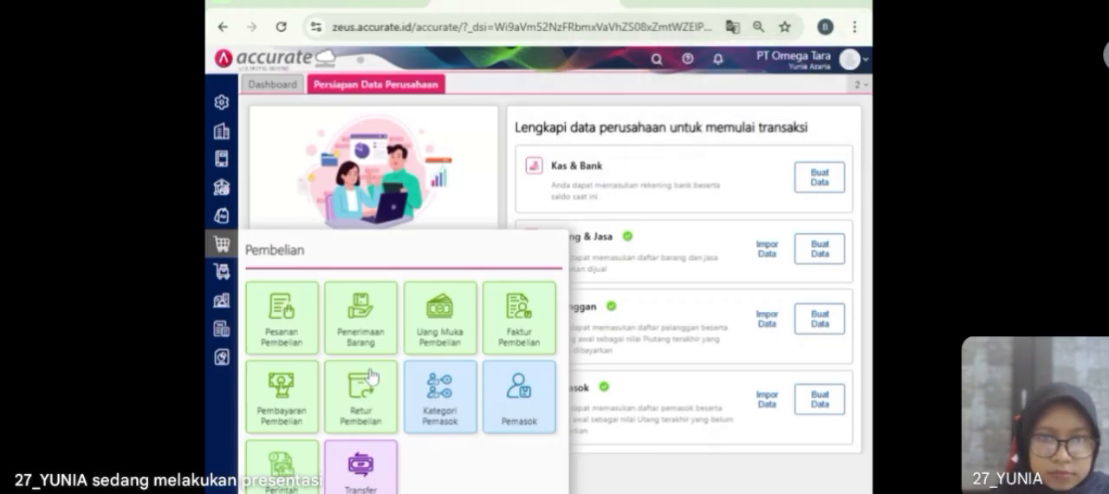
pyautogui.click(364, 336)
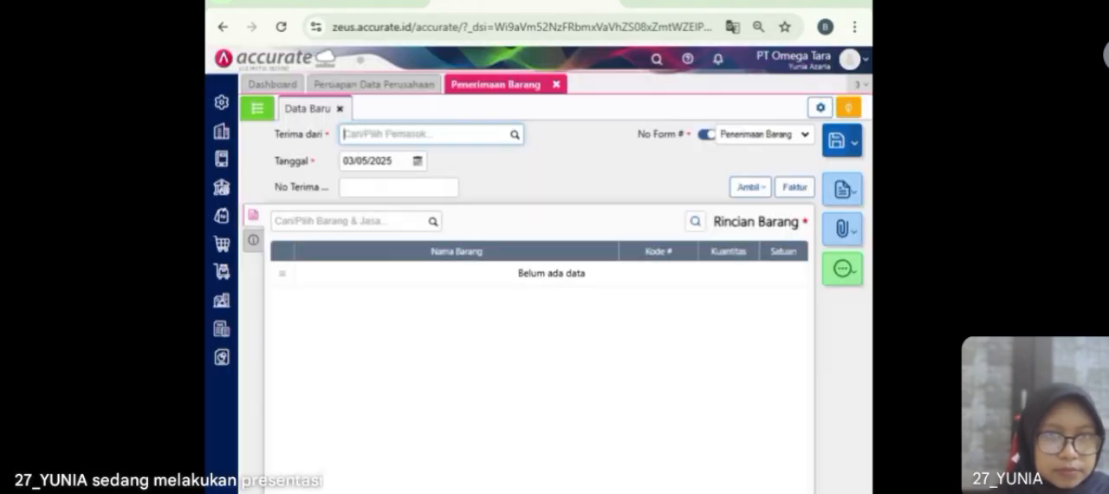
pyautogui.click(515, 137)
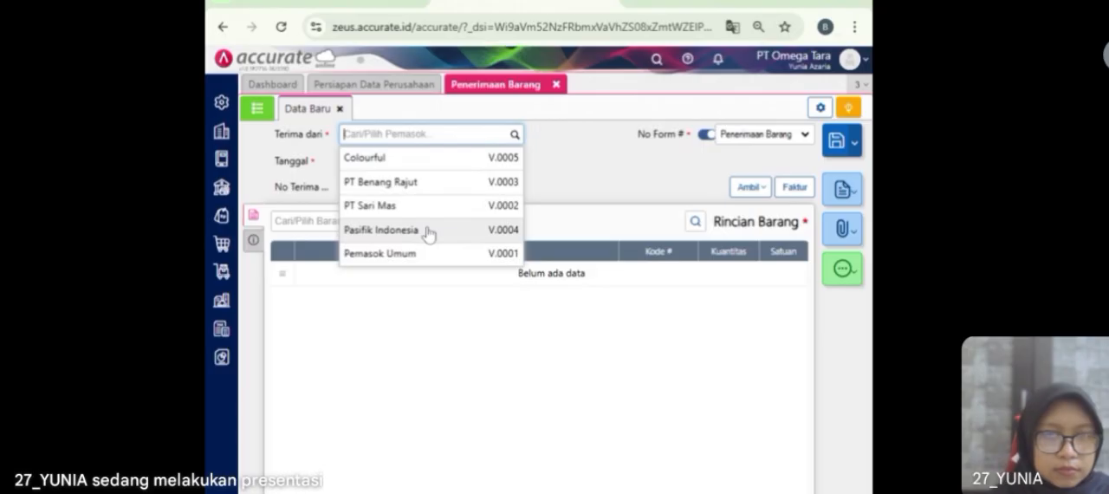
pyautogui.click(426, 230)
# Step: Date the goods receipt 04/01/2023 and enter 9095 as its receipt number
pyautogui.click(417, 161)
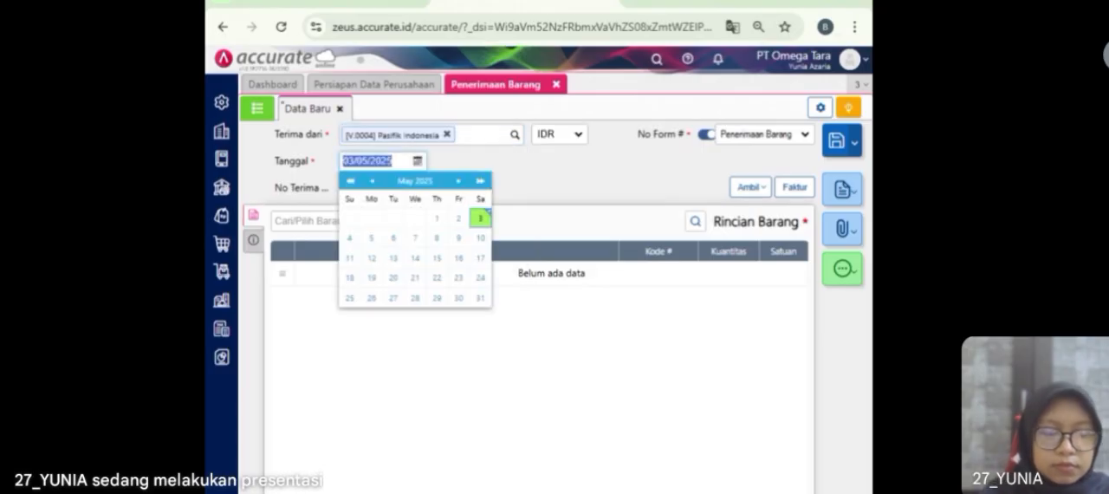
pyautogui.write('04/0')
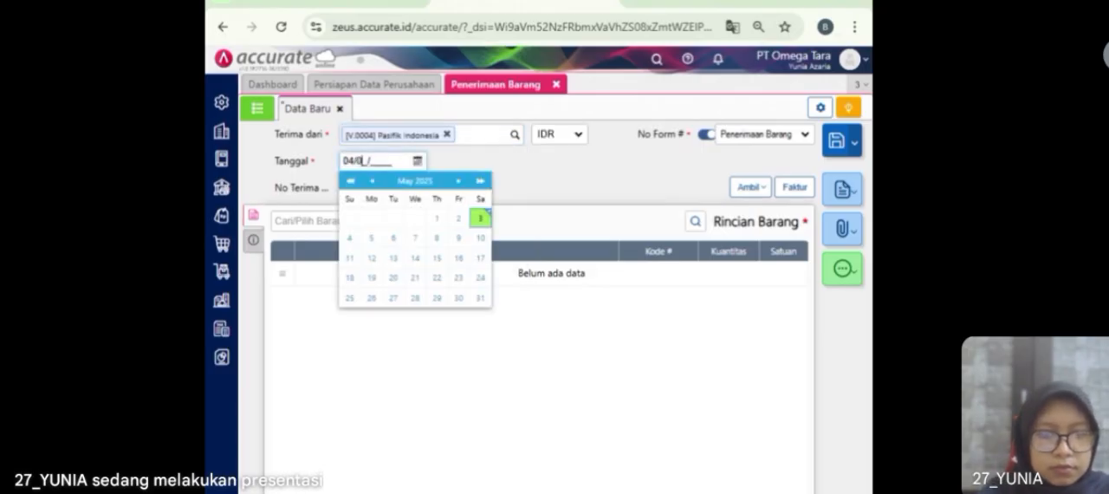
pyautogui.write('1/2023')
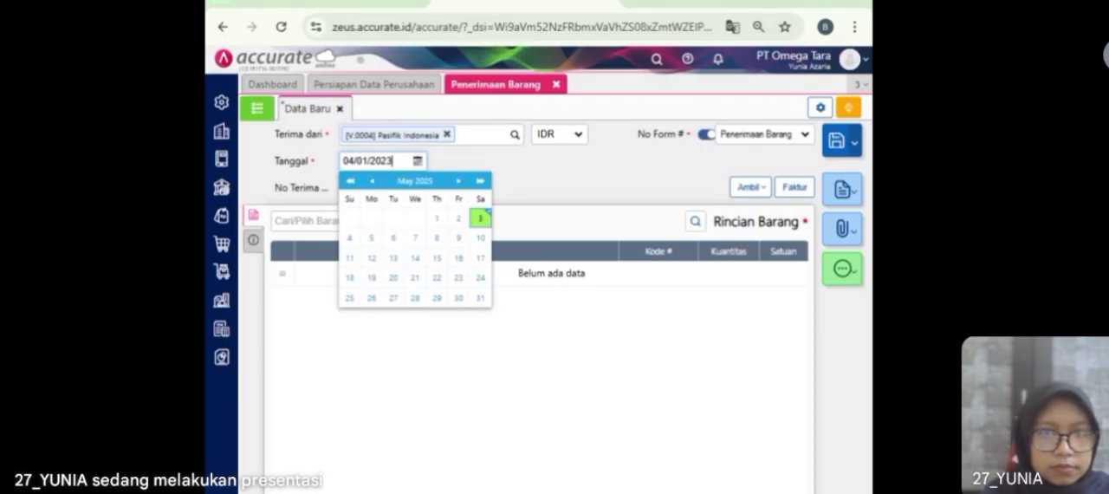
pyautogui.click(452, 162)
pyautogui.click(428, 186)
pyautogui.write('9')
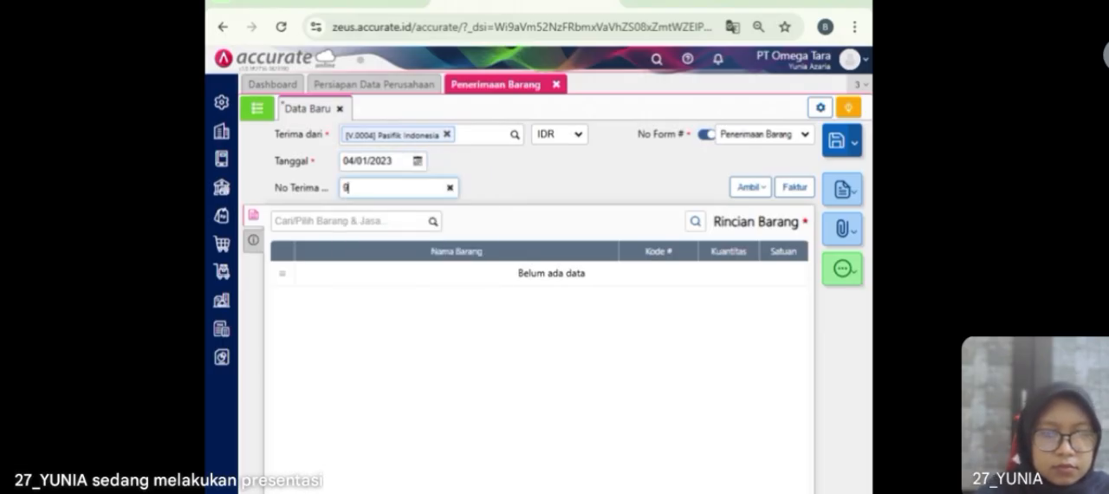
pyautogui.write('095')
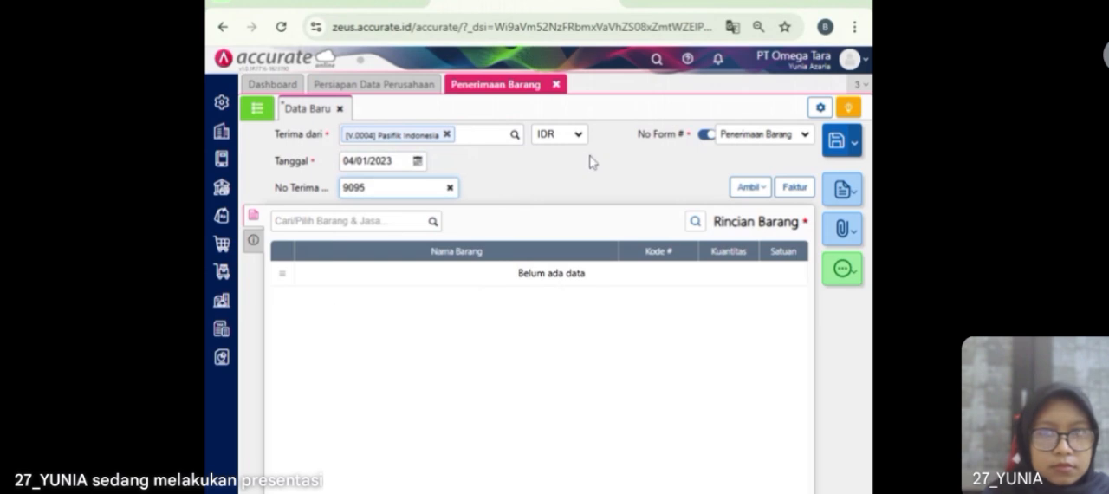
# Step: Copy the Jeans item from the Pasifik Indonesia purchase order into the goods receipt
pyautogui.click(745, 189)
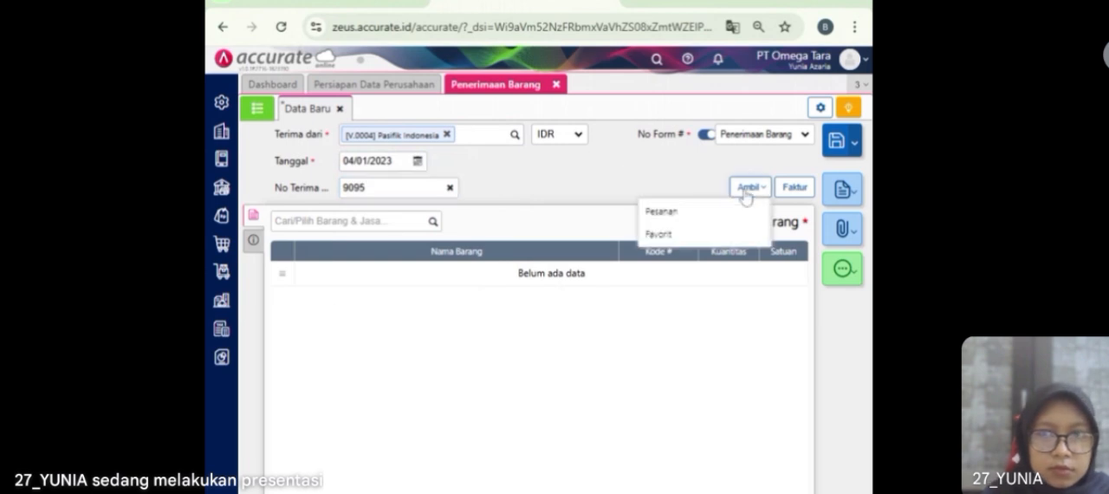
pyautogui.click(697, 217)
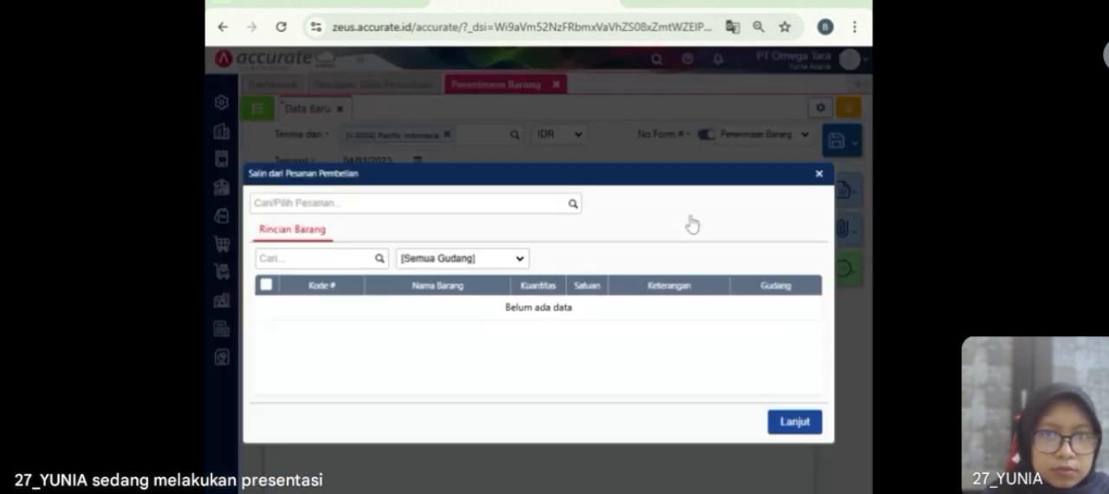
pyautogui.click(572, 205)
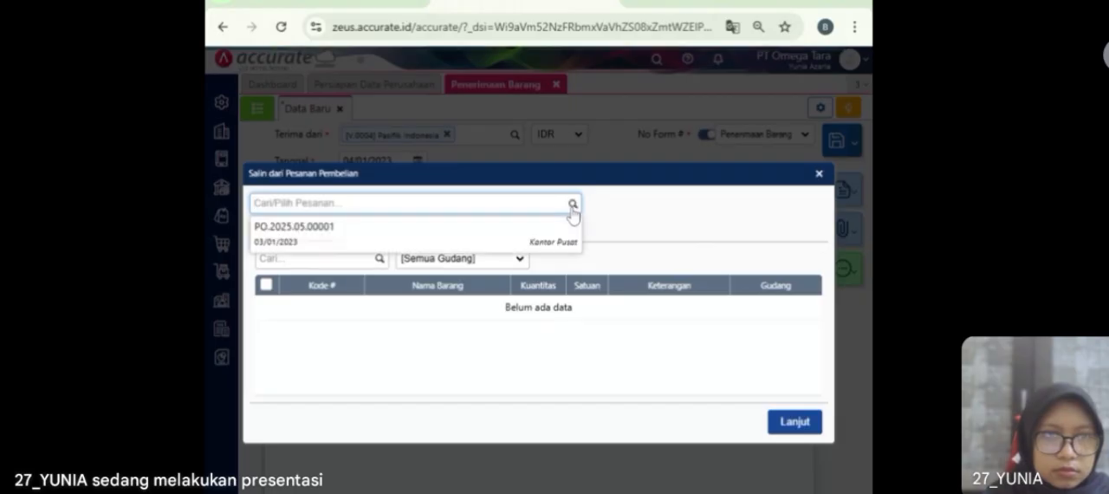
pyautogui.click(525, 241)
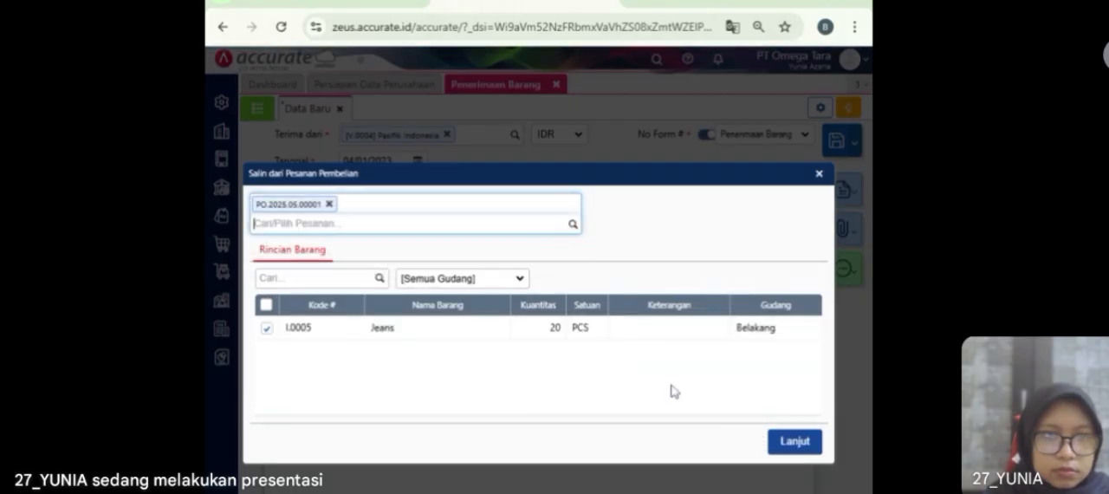
pyautogui.click(799, 443)
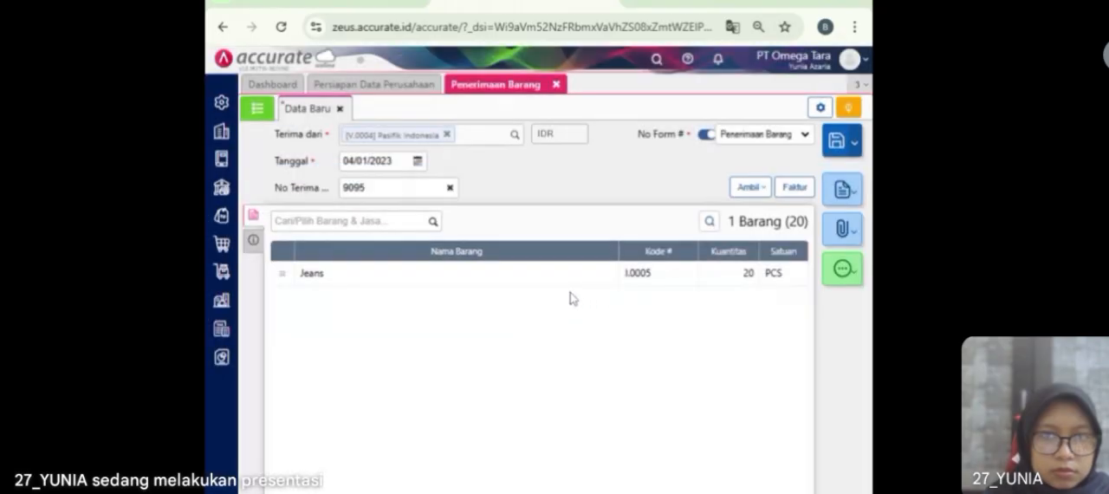
# Step: Clear the warehouse of the Jeans line and select one again from the warehouse list
pyautogui.click(558, 274)
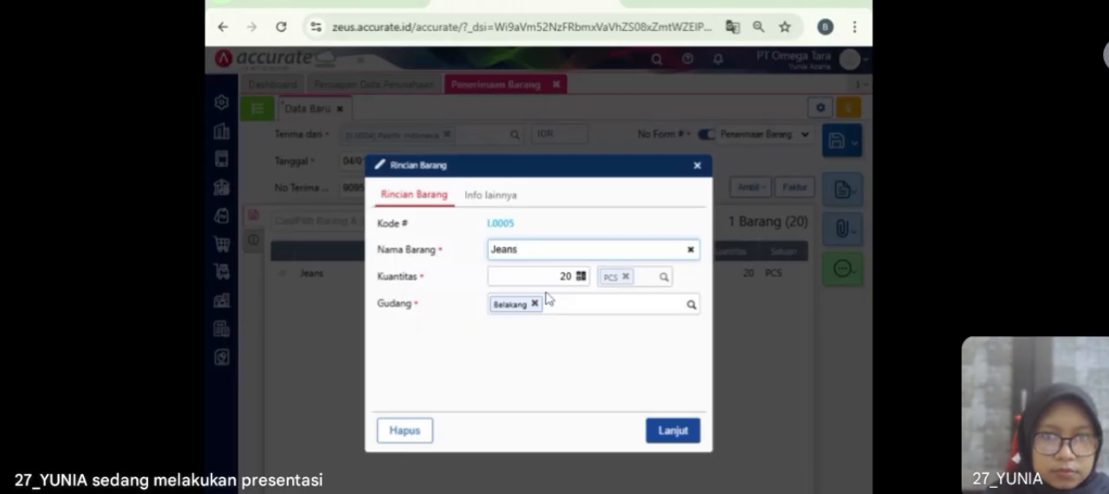
pyautogui.click(538, 304)
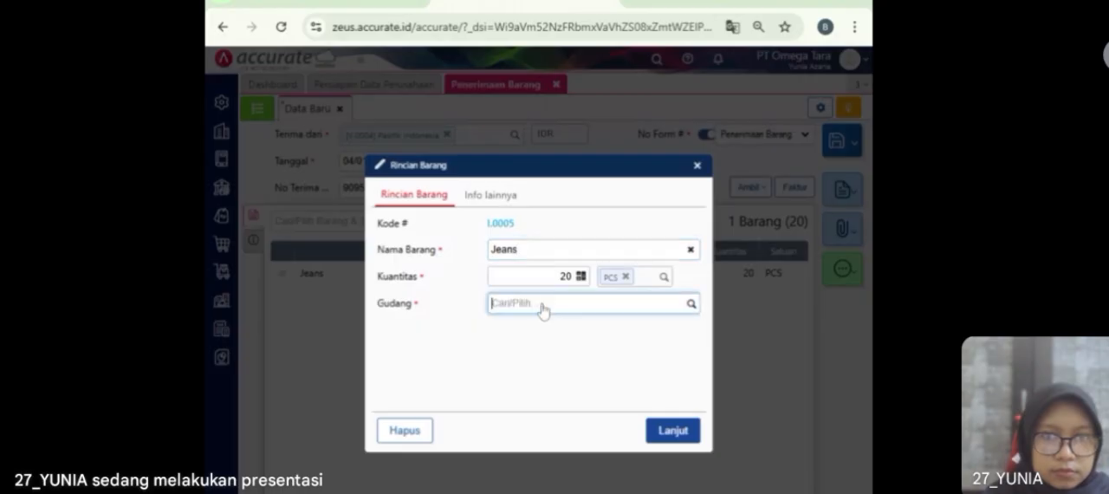
pyautogui.click(691, 304)
pyautogui.click(596, 350)
pyautogui.click(668, 433)
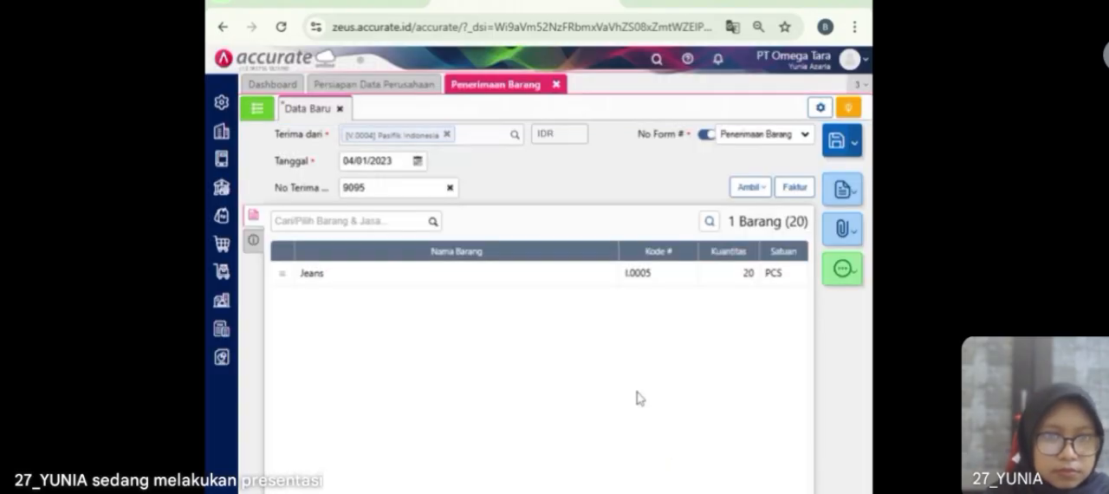
# Step: Create Mobil Box as a new shipping method and assign it to the goods receipt
pyautogui.click(251, 243)
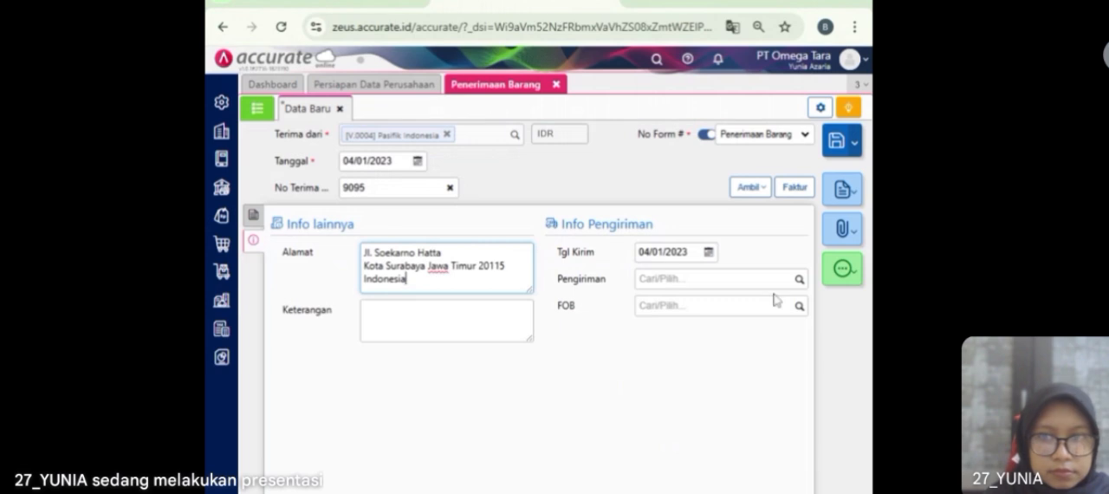
pyautogui.click(797, 282)
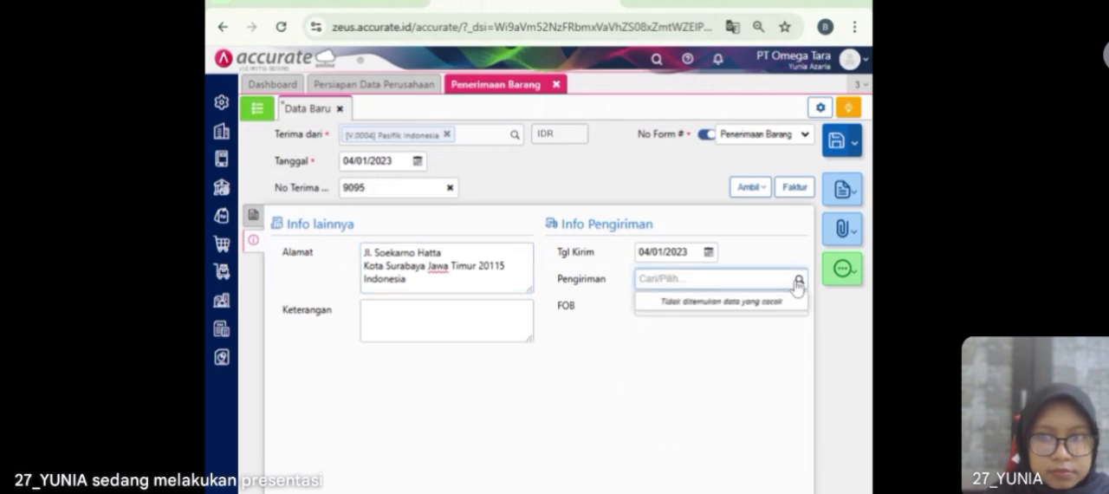
pyautogui.write('Mob')
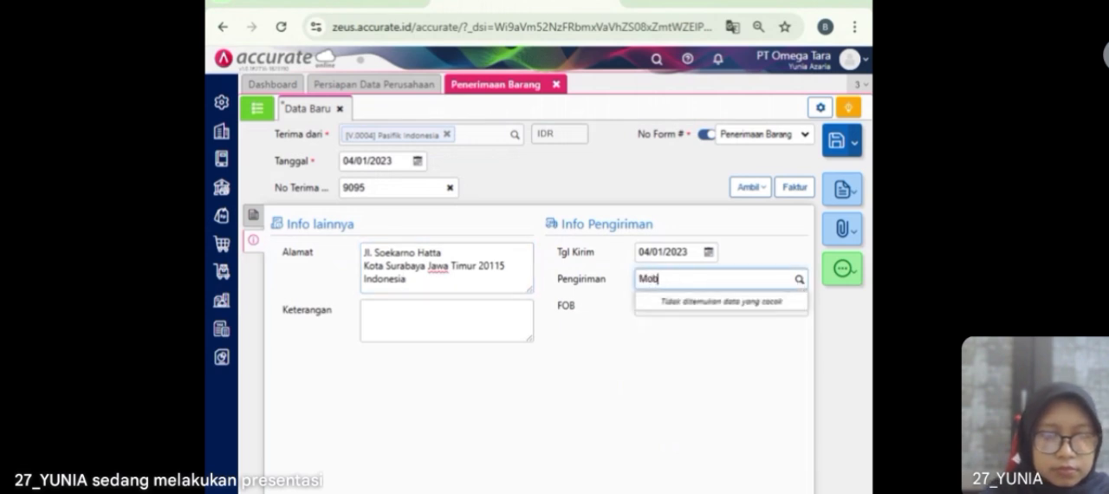
pyautogui.write('il')
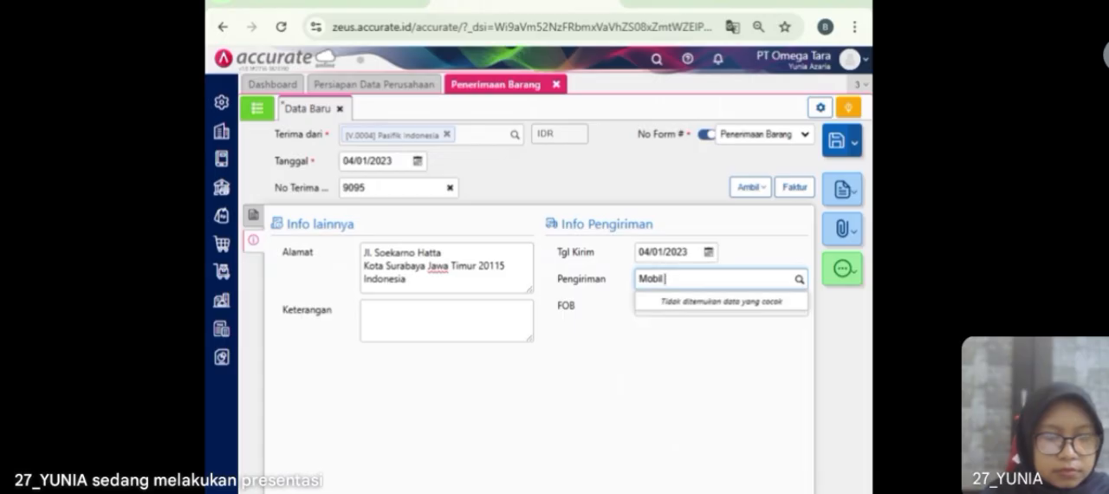
pyautogui.write(' Box')
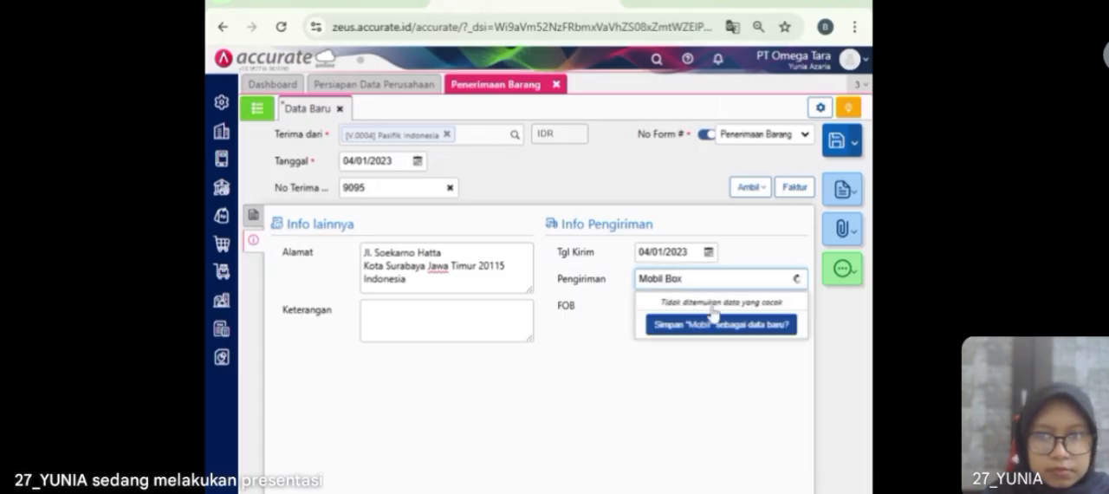
pyautogui.click(685, 336)
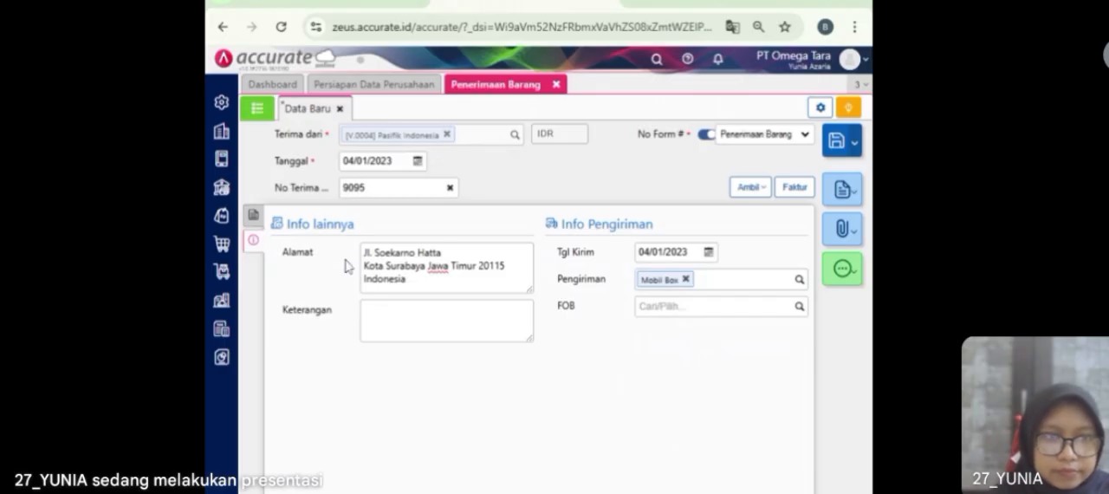
# Step: Save the Pasifik Indonesia goods receipt, check it in the receipts list and close the goods receipts
pyautogui.click(253, 215)
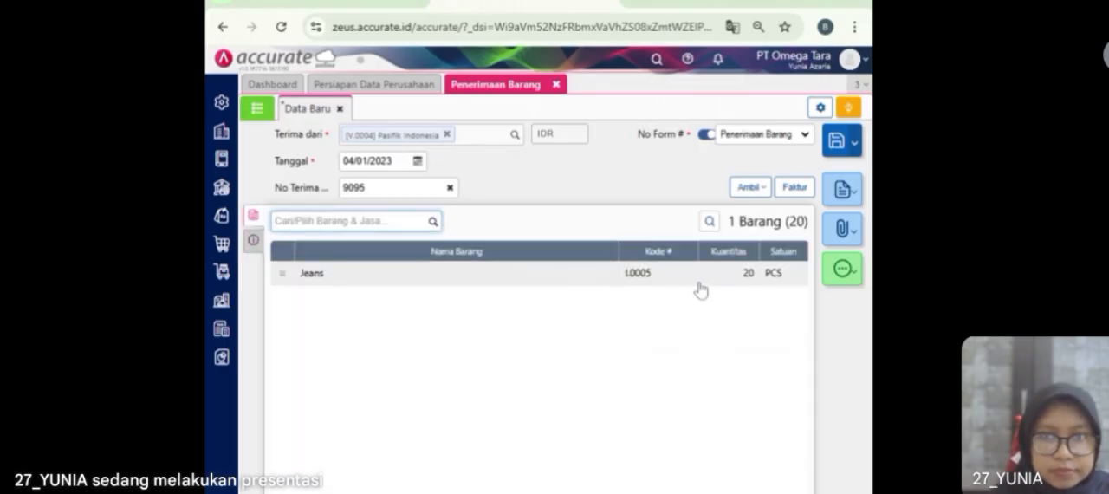
pyautogui.click(848, 151)
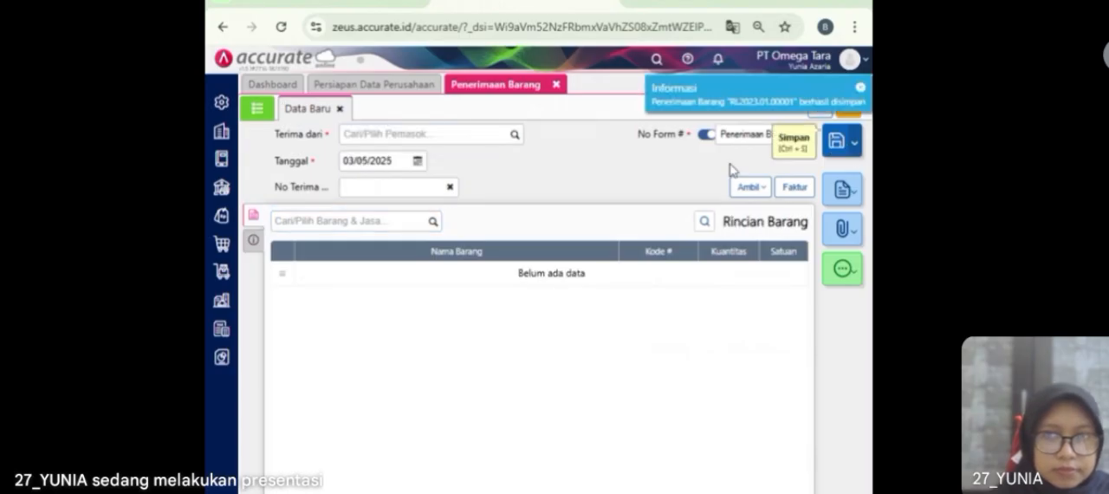
pyautogui.click(257, 110)
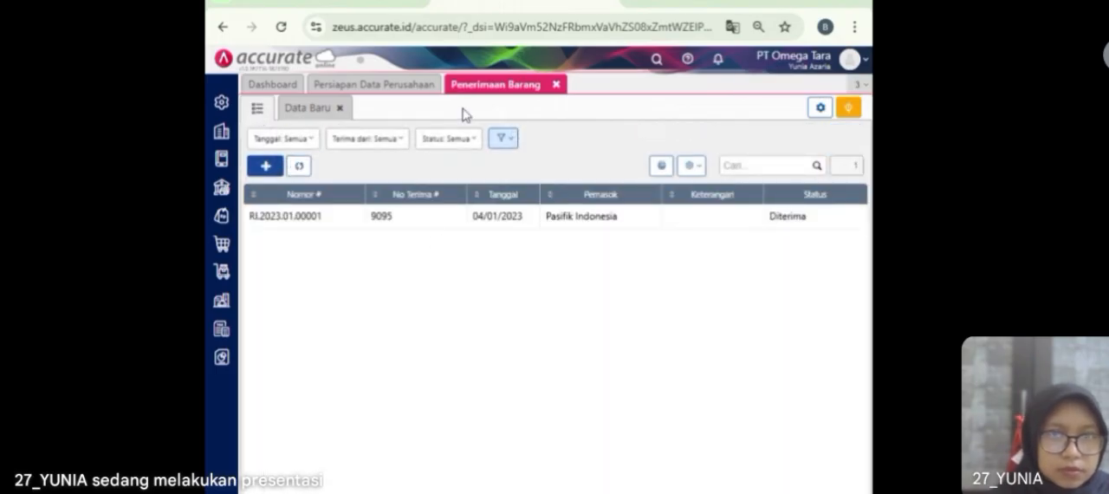
pyautogui.click(558, 85)
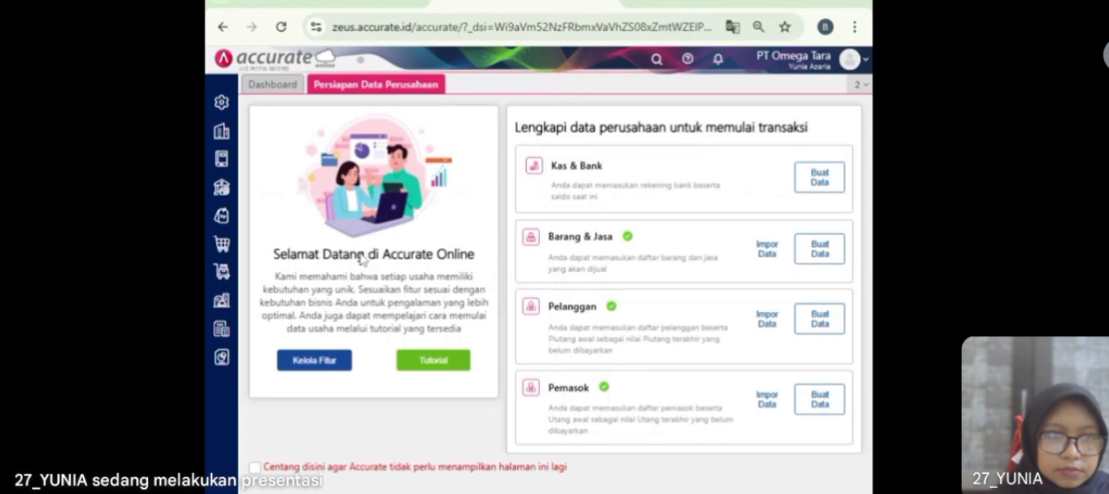
# Step: Start a new purchase invoice for supplier PT Benang Rajut dated 05/01/2023
pyautogui.click(221, 245)
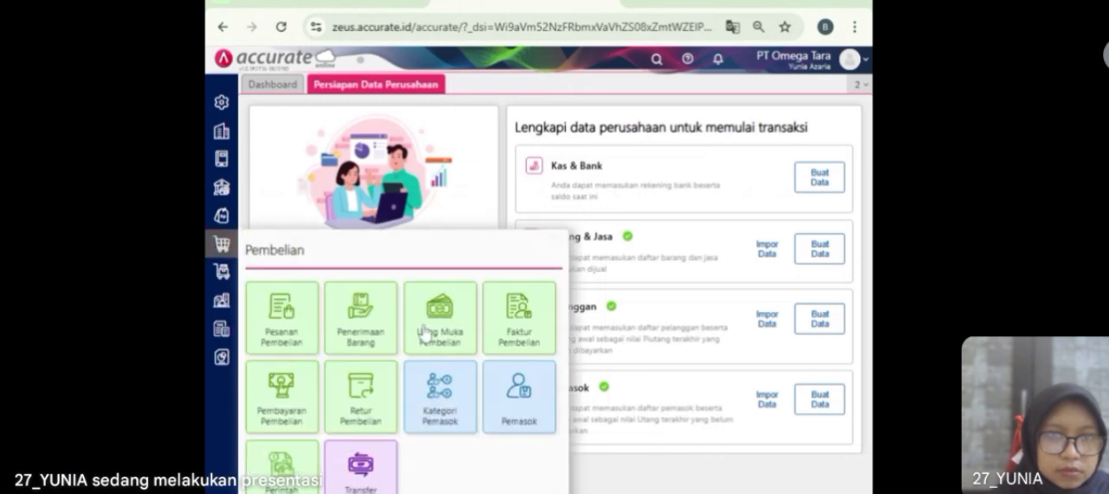
pyautogui.click(510, 338)
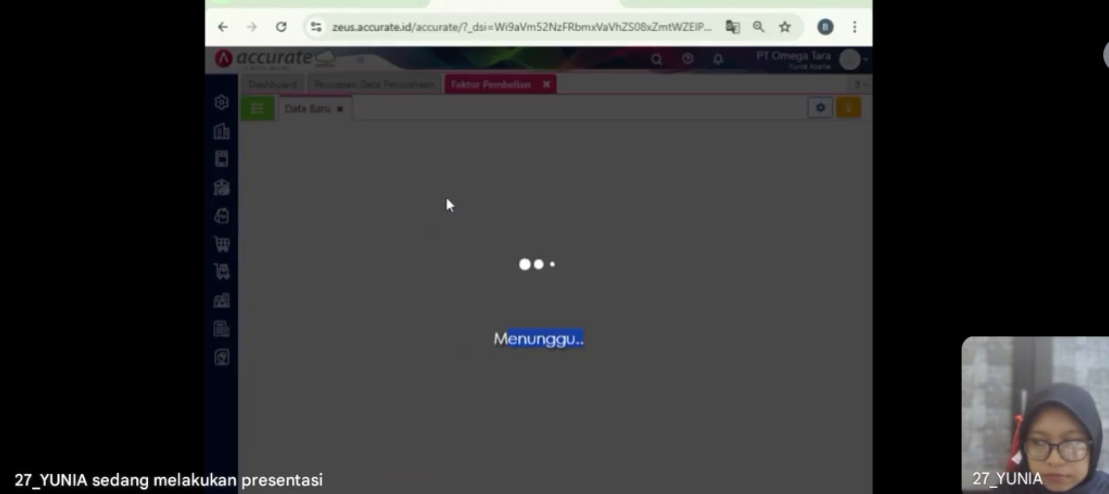
pyautogui.write('Benang')
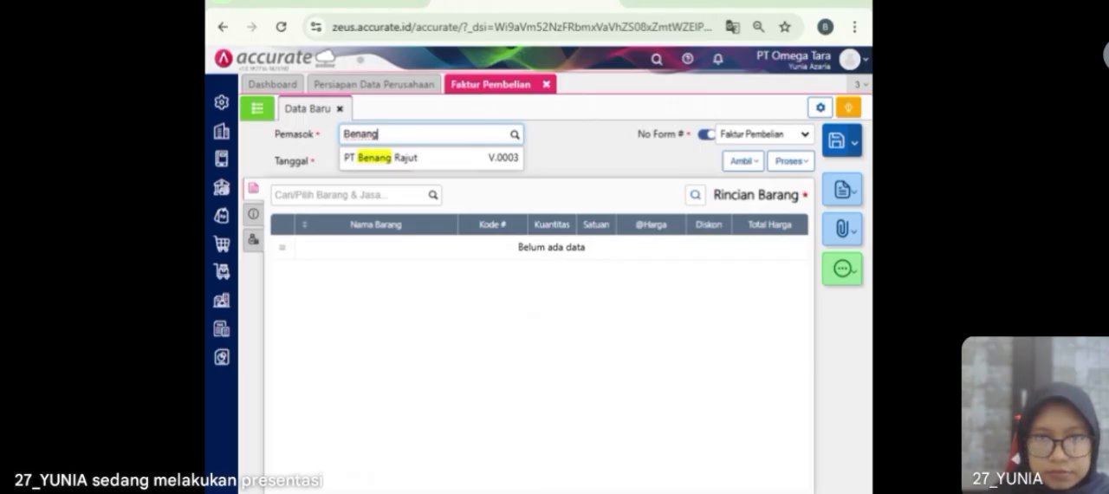
pyautogui.press('Return')
pyautogui.click(382, 161)
pyautogui.write('0')
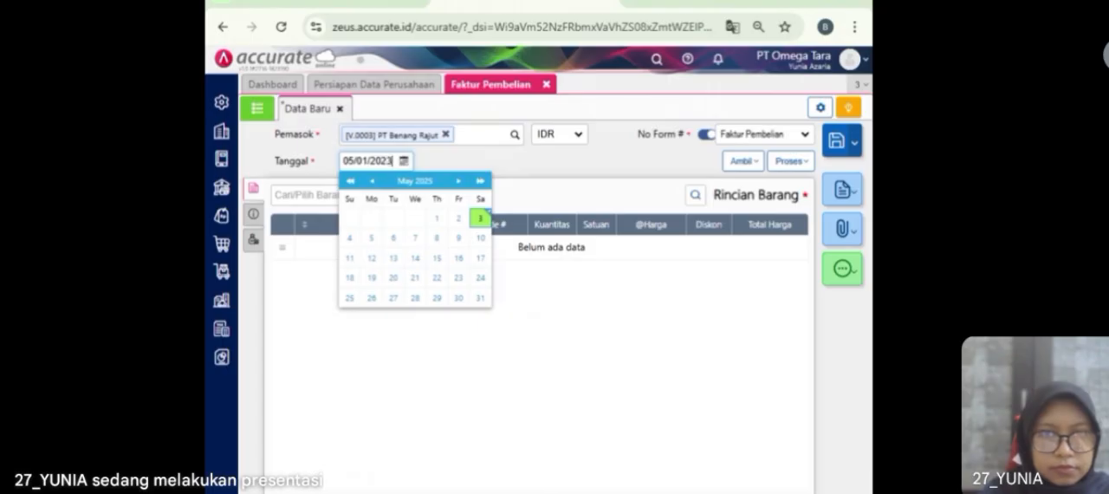
pyautogui.write('5/01/2023')
pyautogui.click(436, 161)
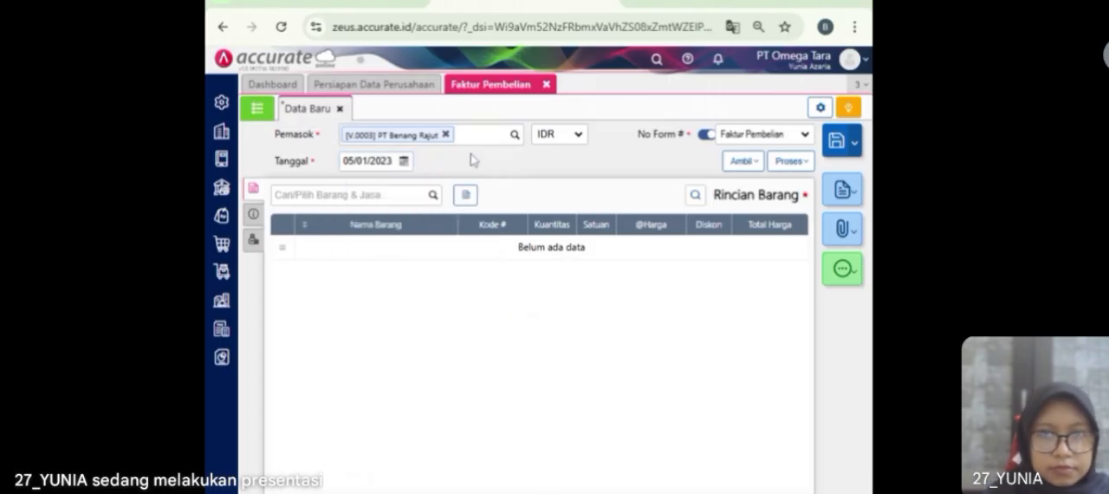
# Step: Copy the items from PT Benang Rajut's purchase order dated 03/01/2023 into the purchase invoice
pyautogui.click(737, 163)
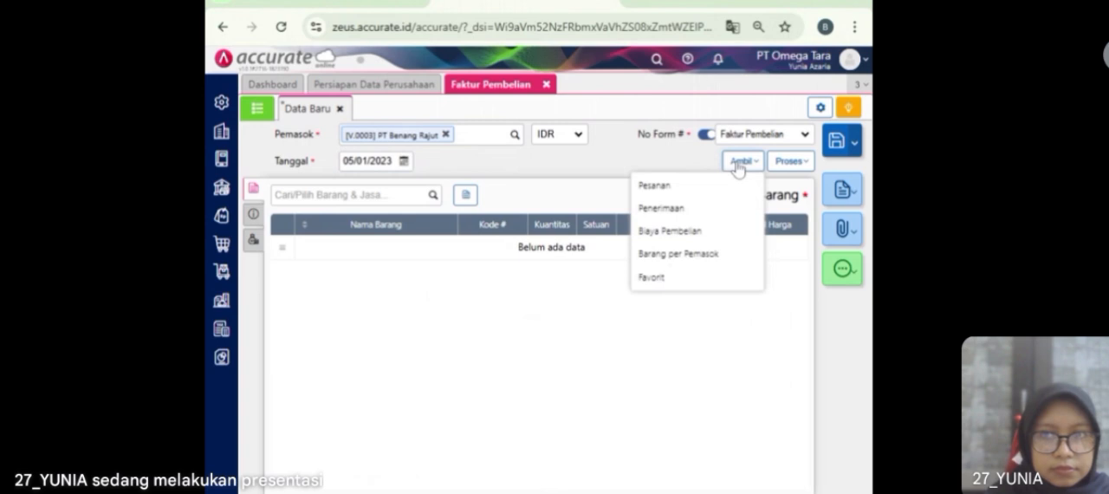
pyautogui.click(693, 191)
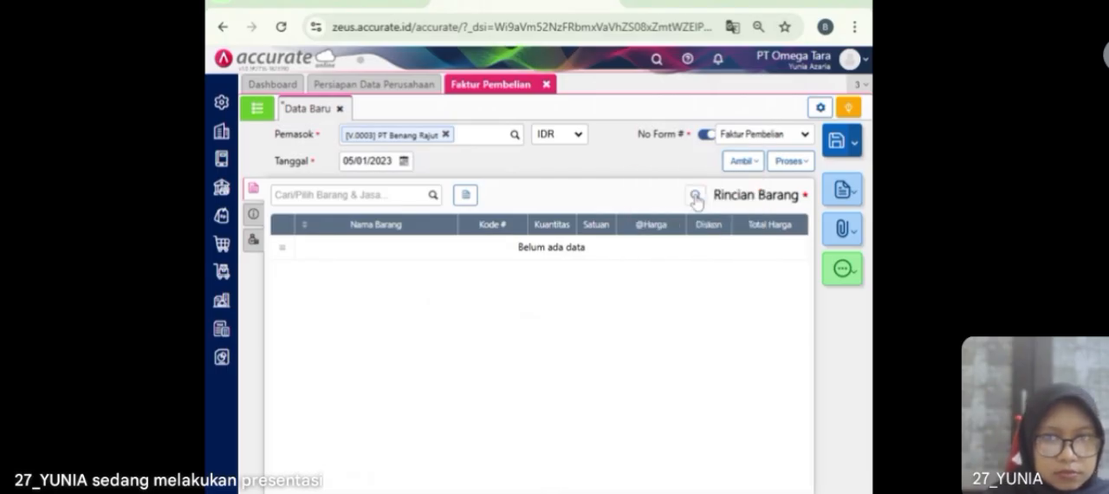
pyautogui.click(571, 208)
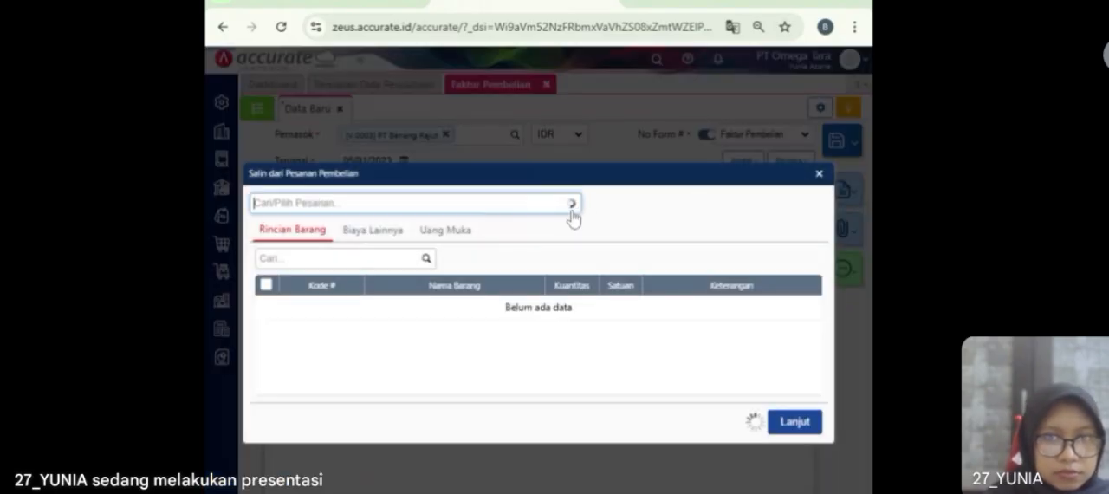
pyautogui.click(534, 241)
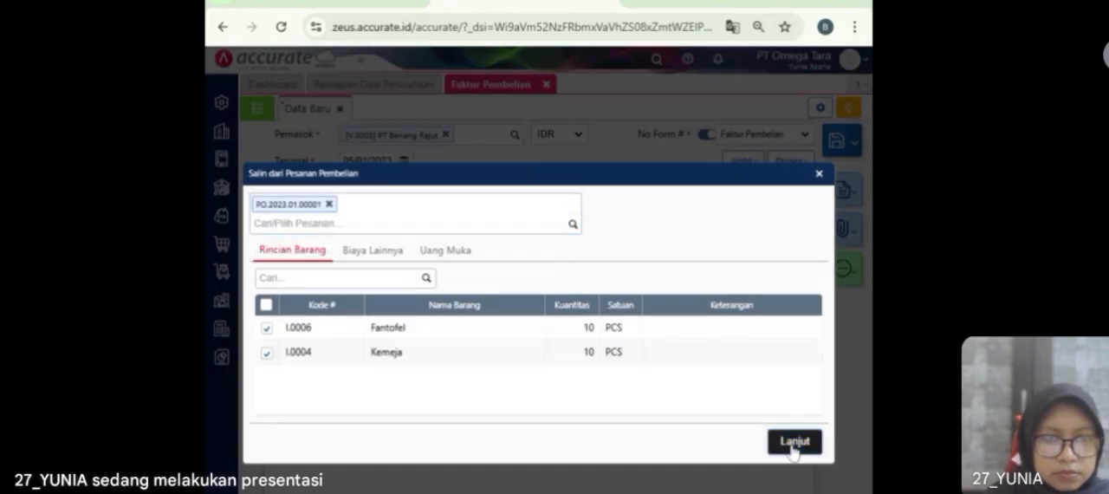
pyautogui.click(794, 440)
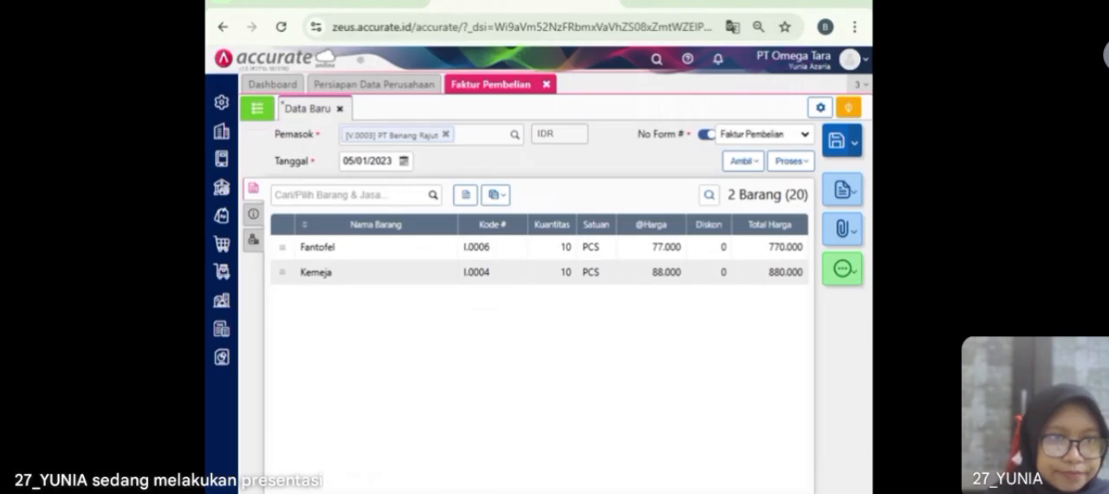
# Step: Set the purchase invoice's shipping method to Mobil Box and its invoice number to INV-BR/010
pyautogui.click(253, 213)
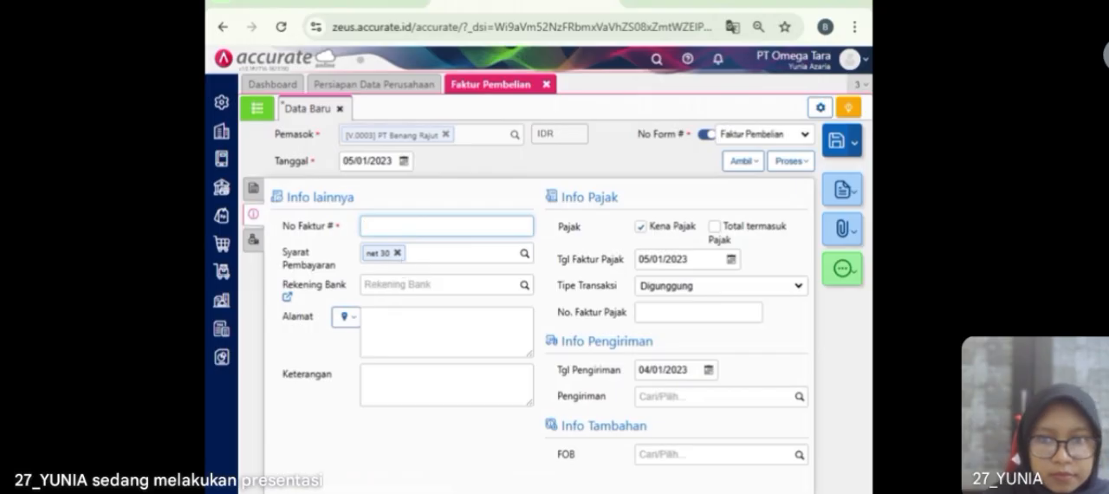
pyautogui.click(792, 398)
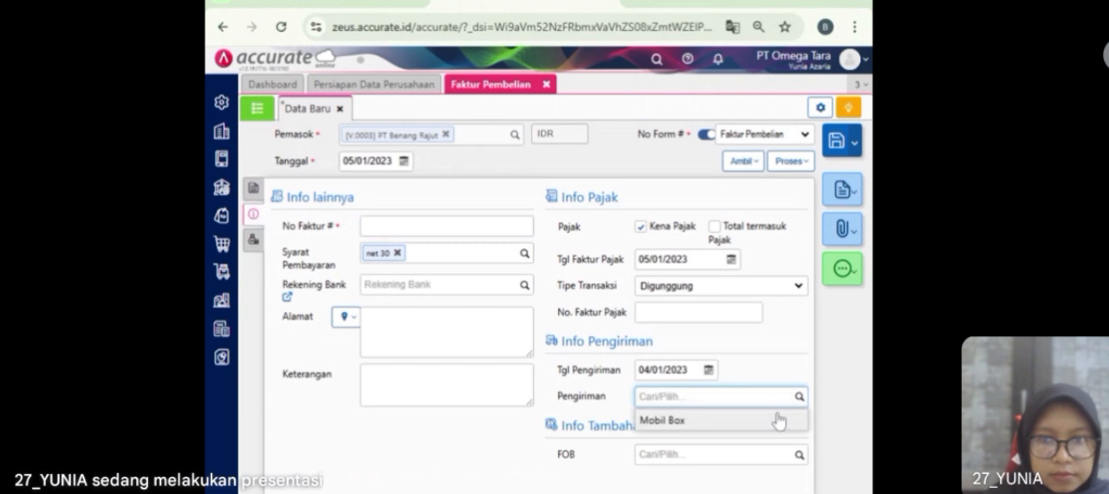
pyautogui.click(769, 427)
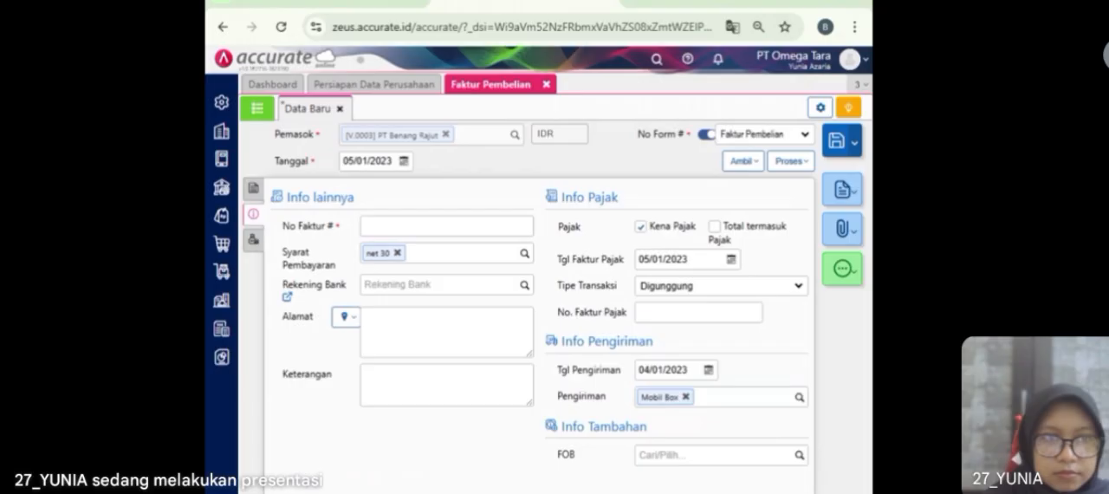
pyautogui.click(445, 226)
pyautogui.write('INV-BR/010')
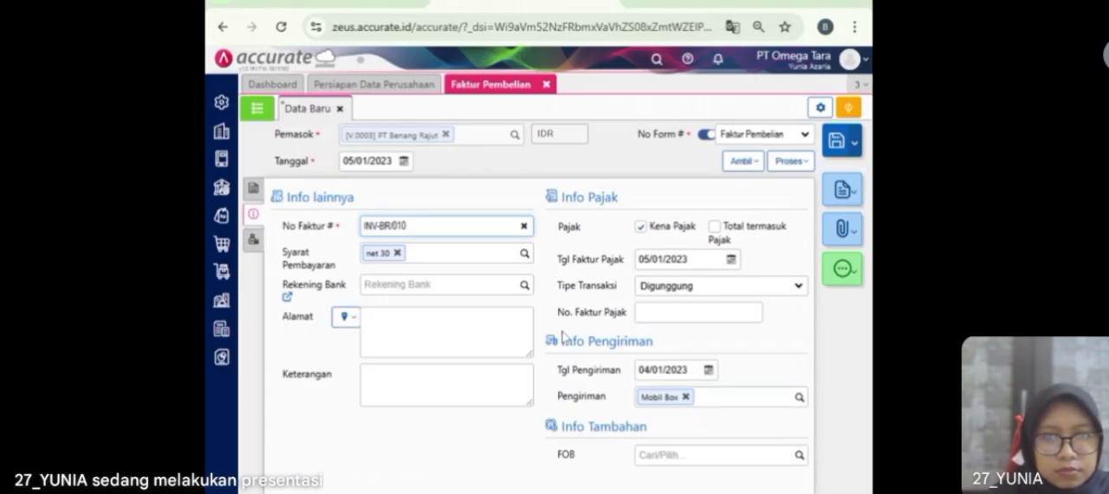
# Step: Change the warehouse of all items on the purchase invoice to Store
pyautogui.click(256, 244)
pyautogui.click(252, 188)
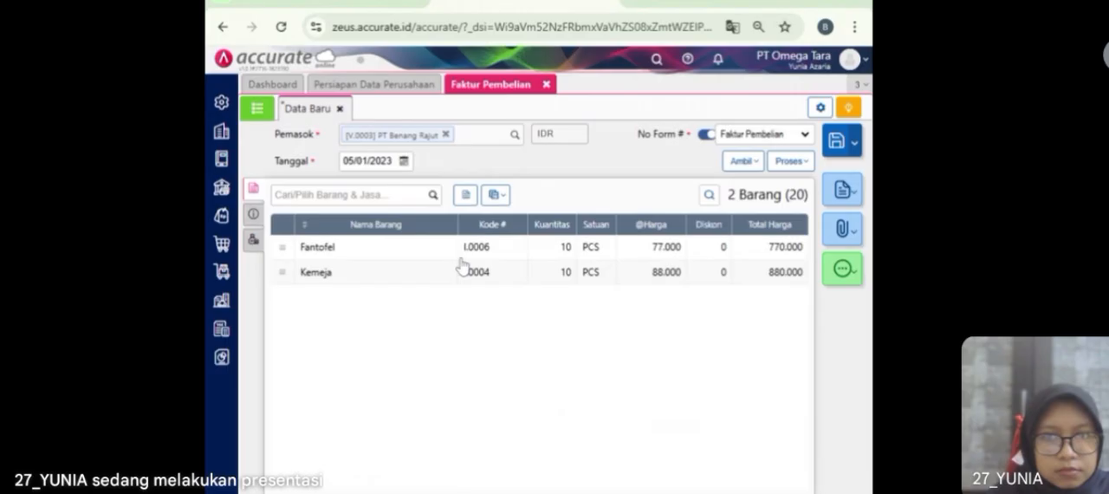
pyautogui.click(494, 194)
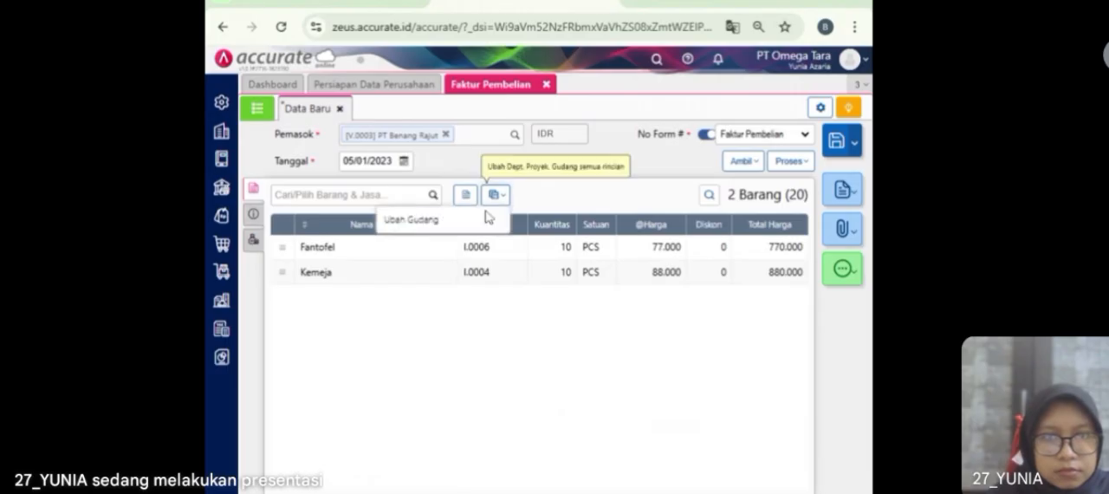
pyautogui.click(480, 219)
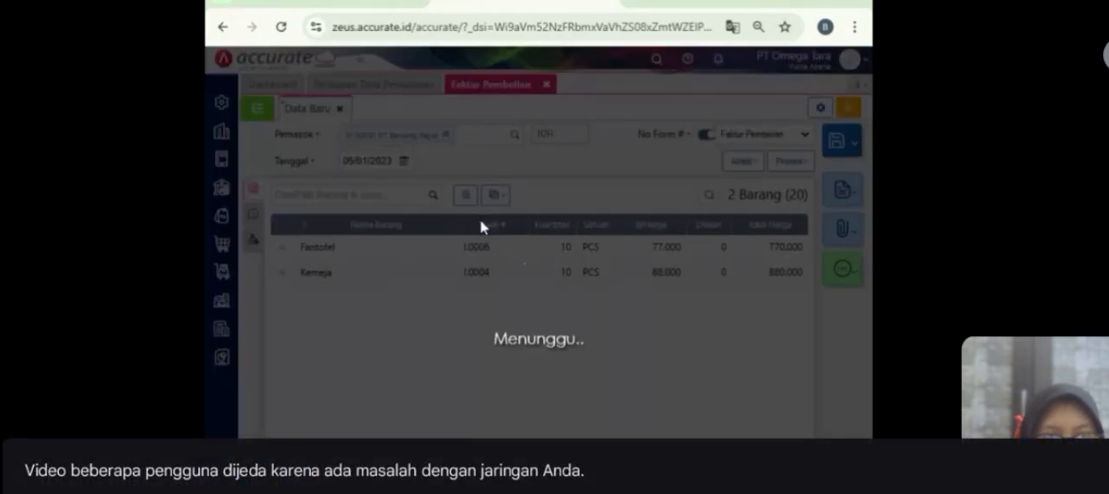
pyautogui.write('STO')
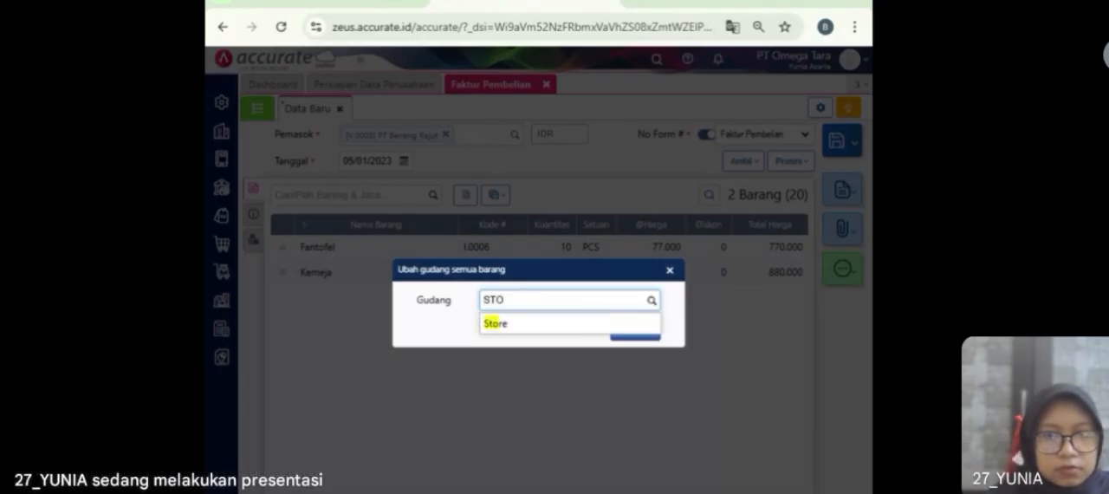
pyautogui.click(508, 327)
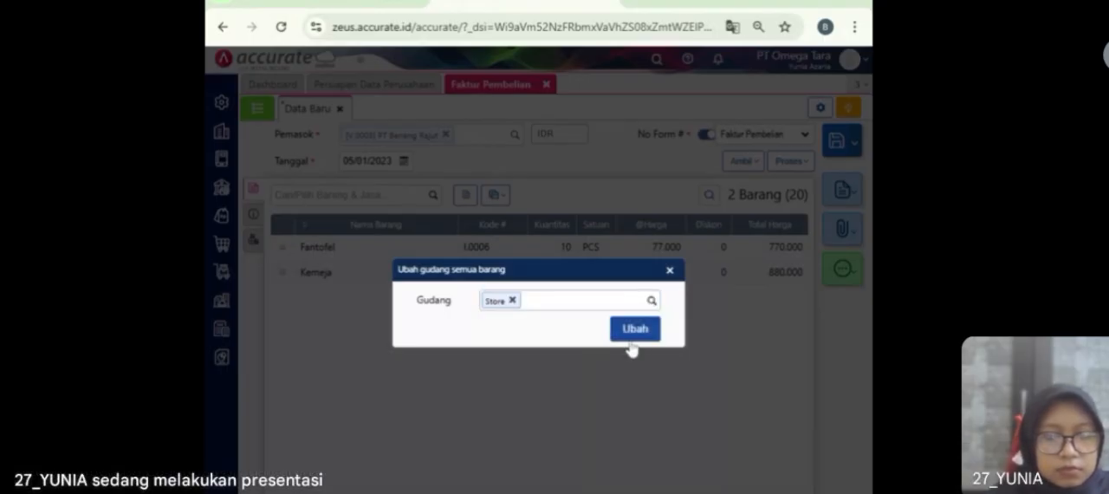
pyautogui.click(634, 329)
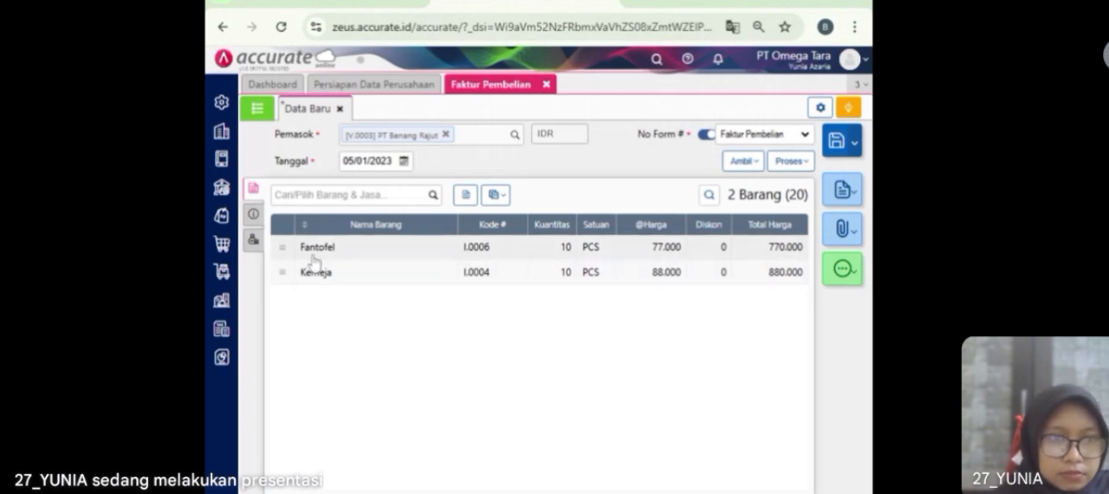
# Step: Recheck the invoice's additional information and item lines, then save the invoice and close the purchase invoices
pyautogui.click(255, 215)
pyautogui.click(416, 227)
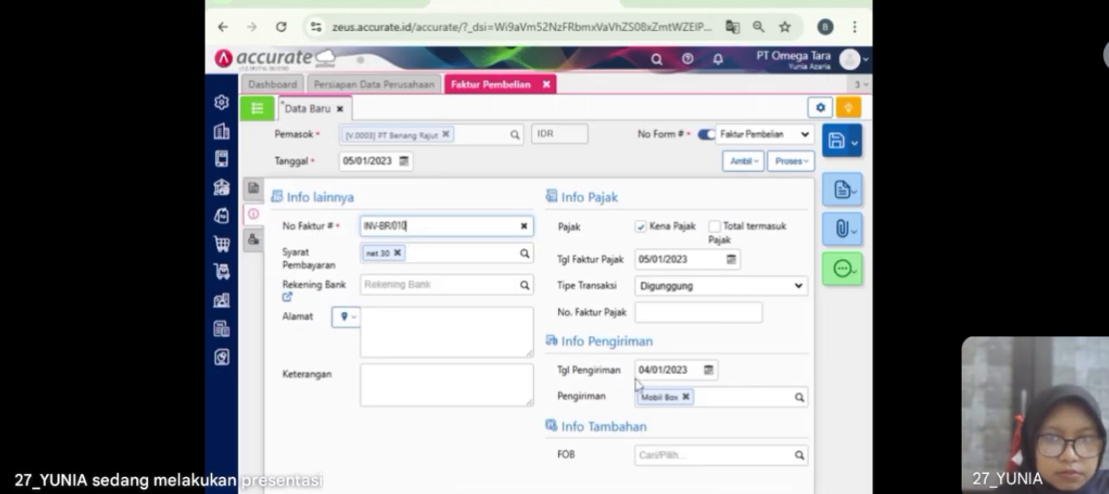
pyautogui.click(251, 188)
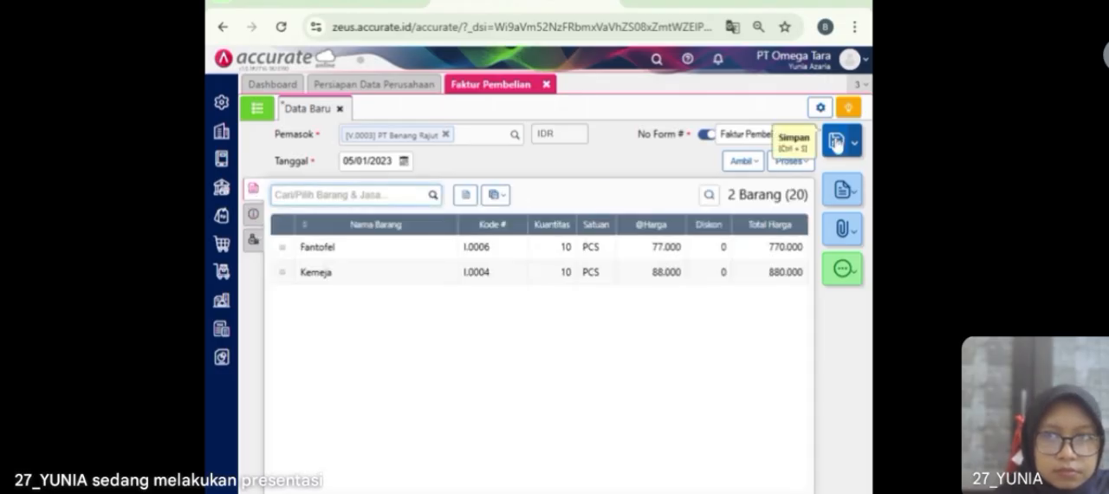
pyautogui.click(835, 143)
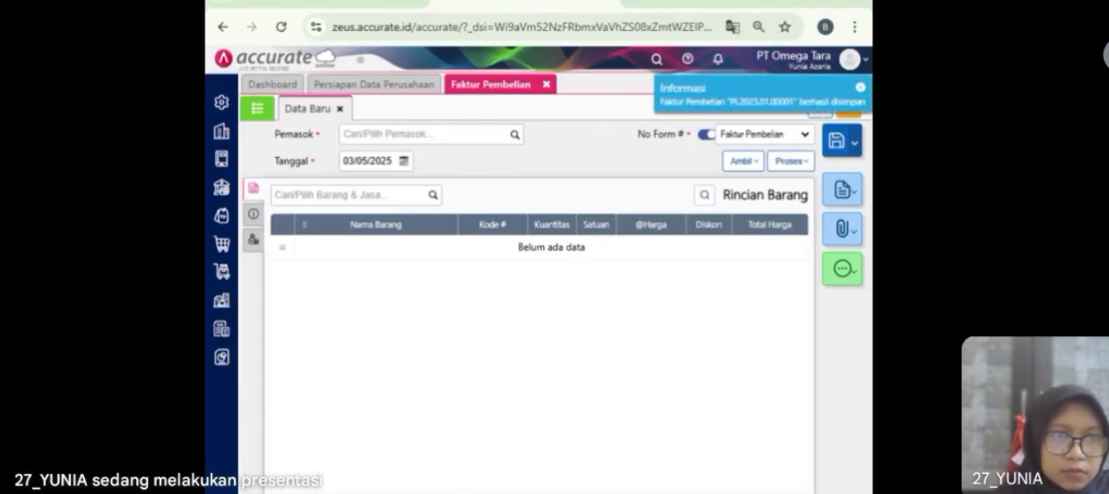
pyautogui.click(545, 85)
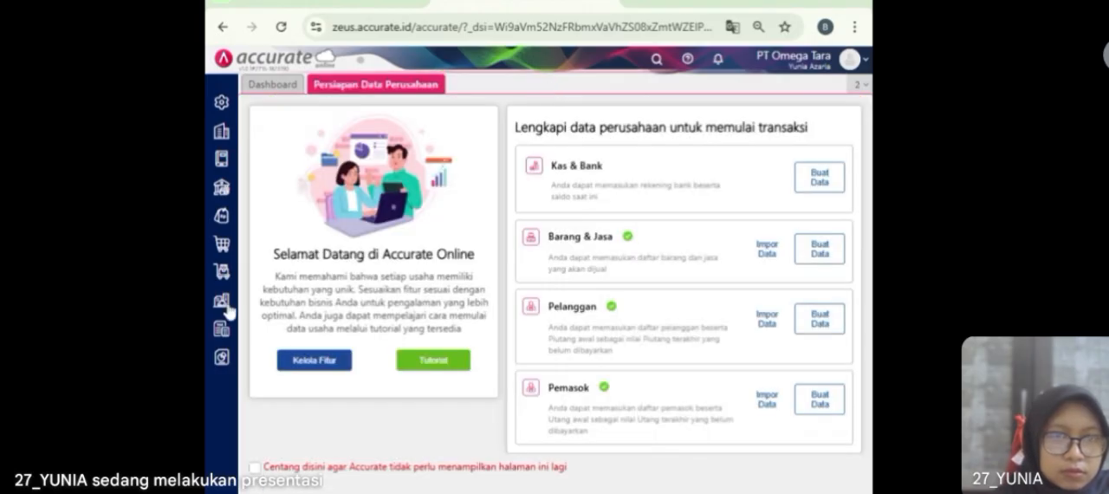
# Step: Start a new purchase payment to PT Benang Rajut paid from Bank Mandiri IDR
pyautogui.click(222, 249)
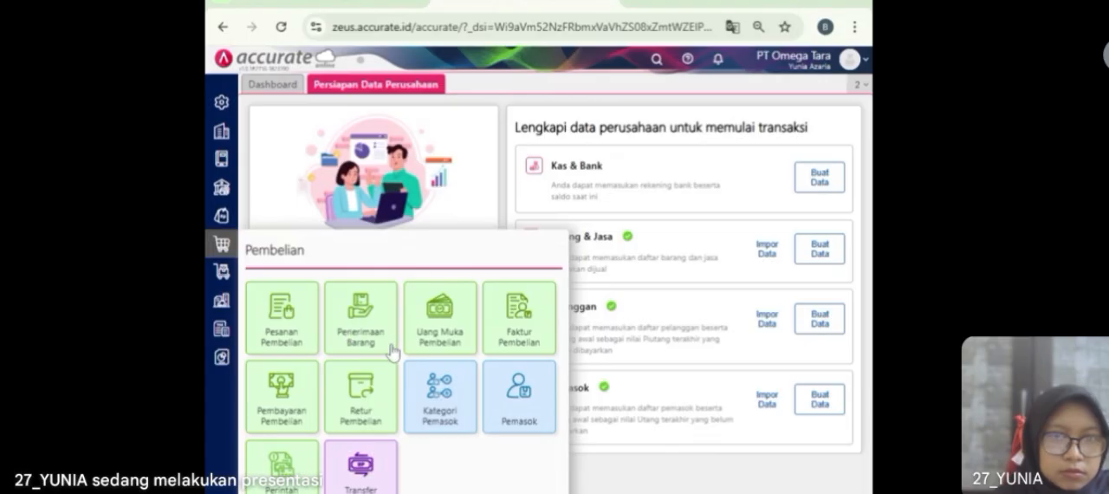
pyautogui.click(280, 406)
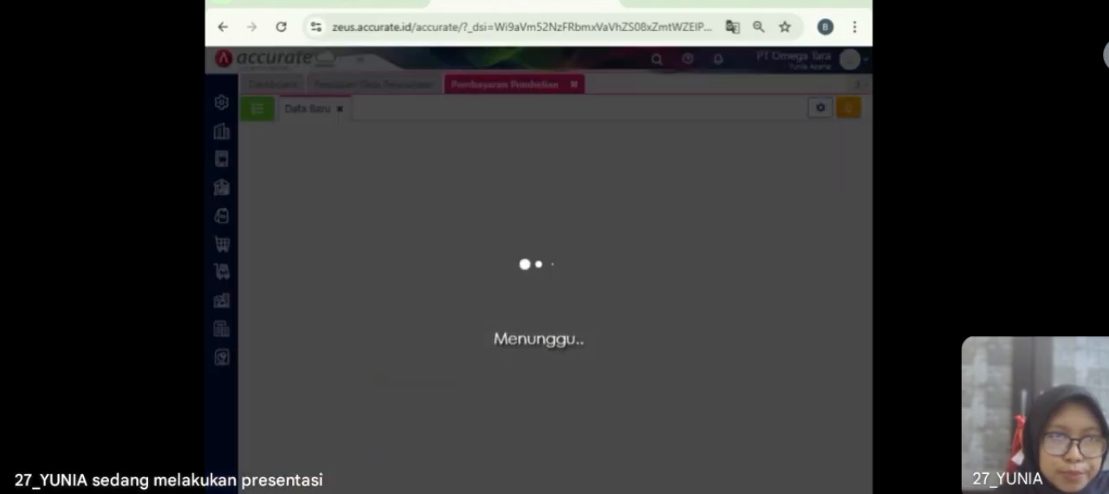
pyautogui.write('Benang')
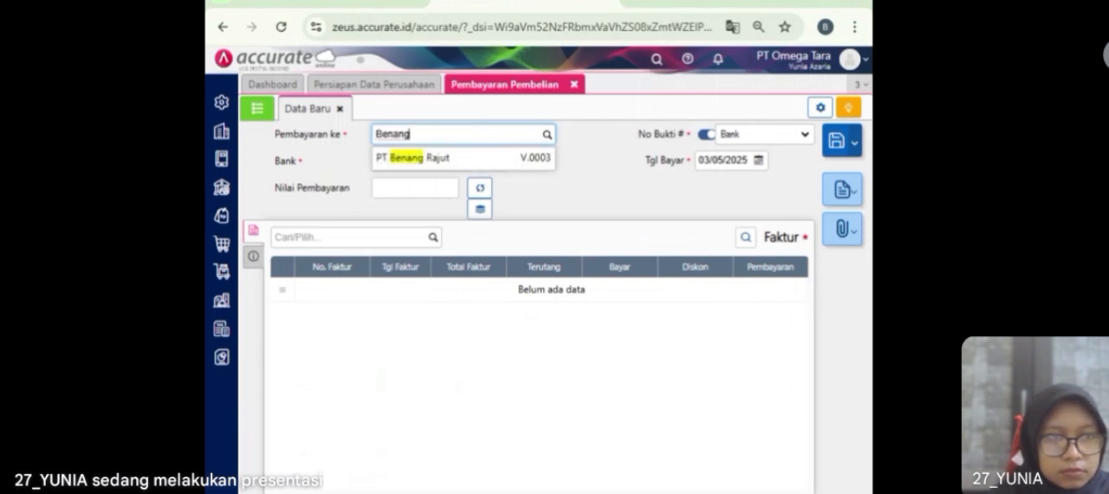
pyautogui.click(459, 159)
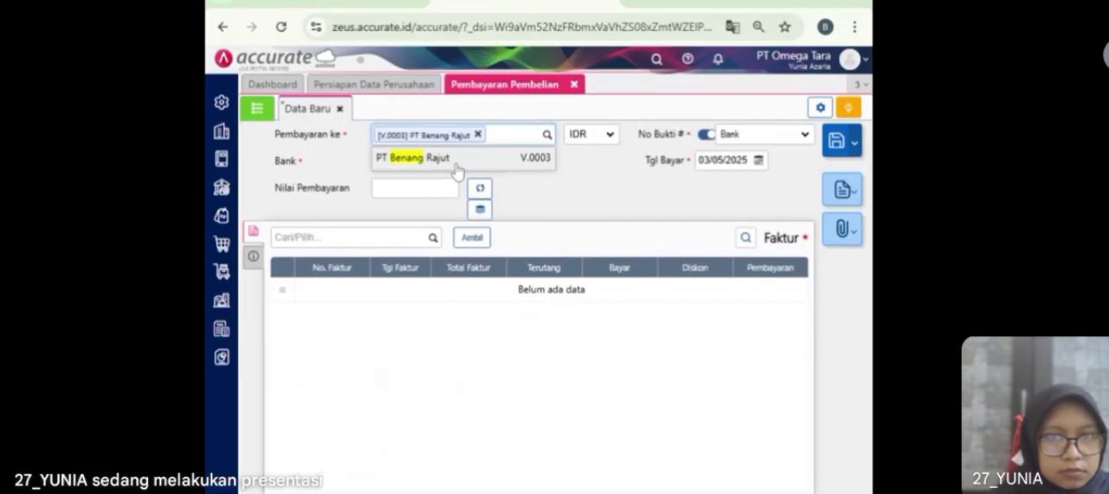
pyautogui.click(434, 162)
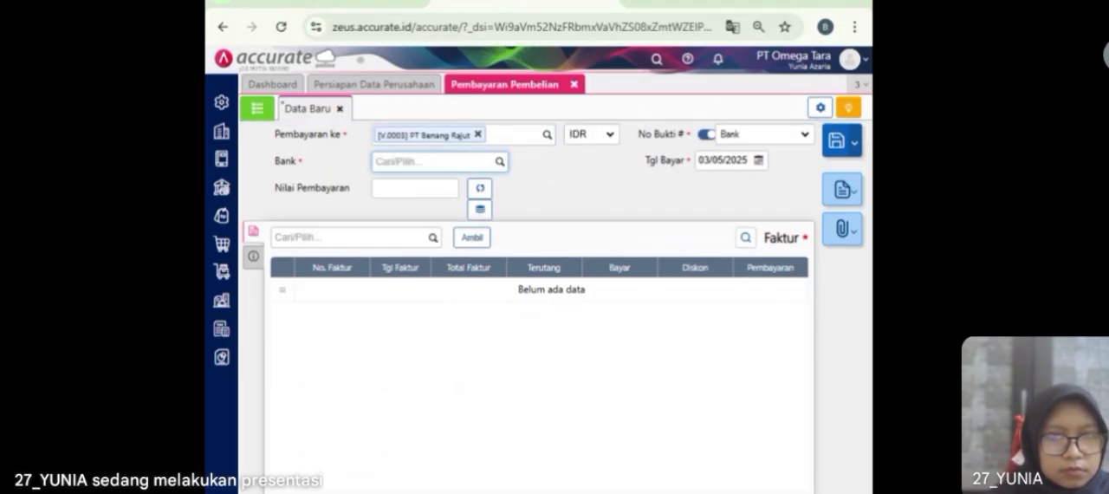
pyautogui.click(499, 161)
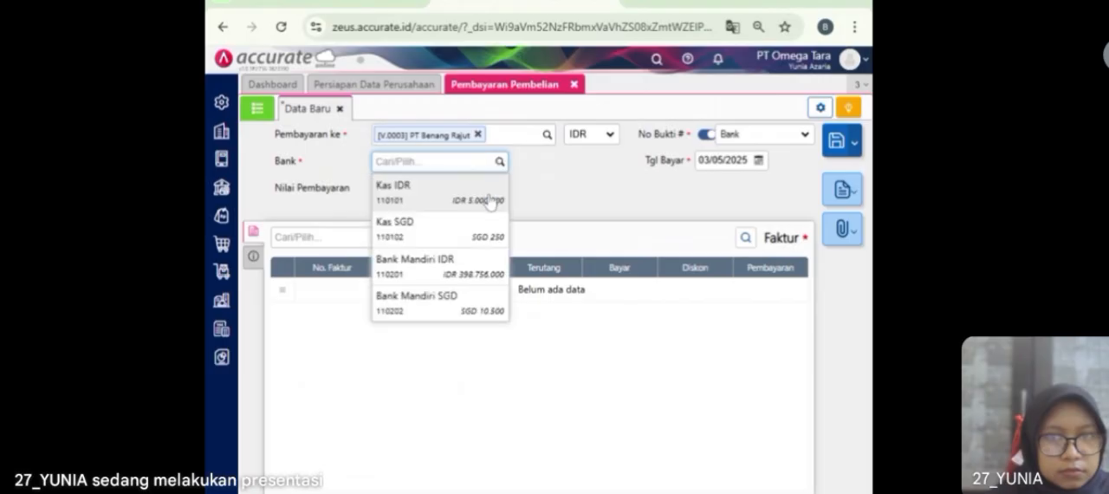
pyautogui.click(453, 259)
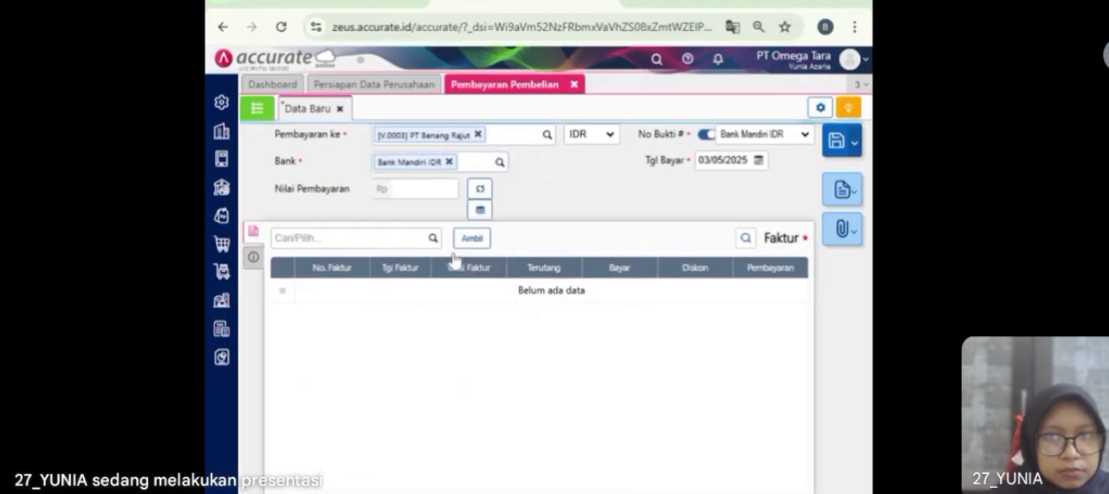
# Step: Set the payment date of the purchase payment to 06/01/2023
pyautogui.click(741, 160)
pyautogui.write('06/01/2023')
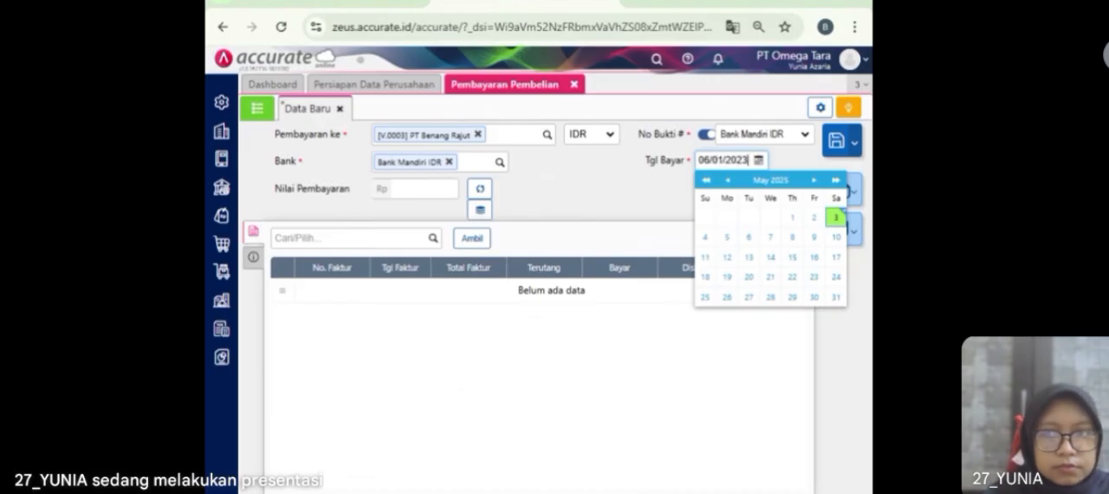
pyautogui.click(678, 194)
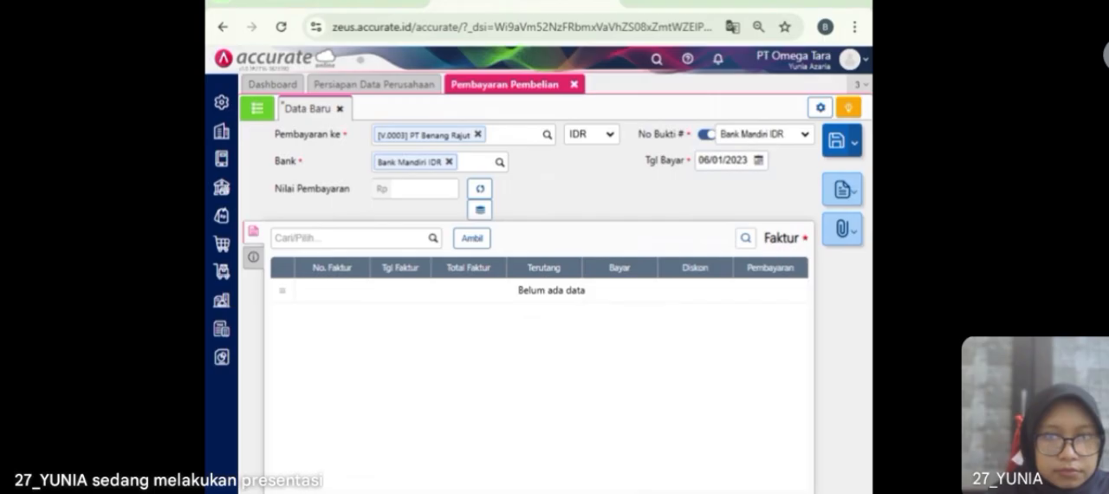
# Step: Add only unpaid invoice IJ/INV-7728 to the purchase payment and fill in the payment value of 7.650.000 from it
pyautogui.click(472, 239)
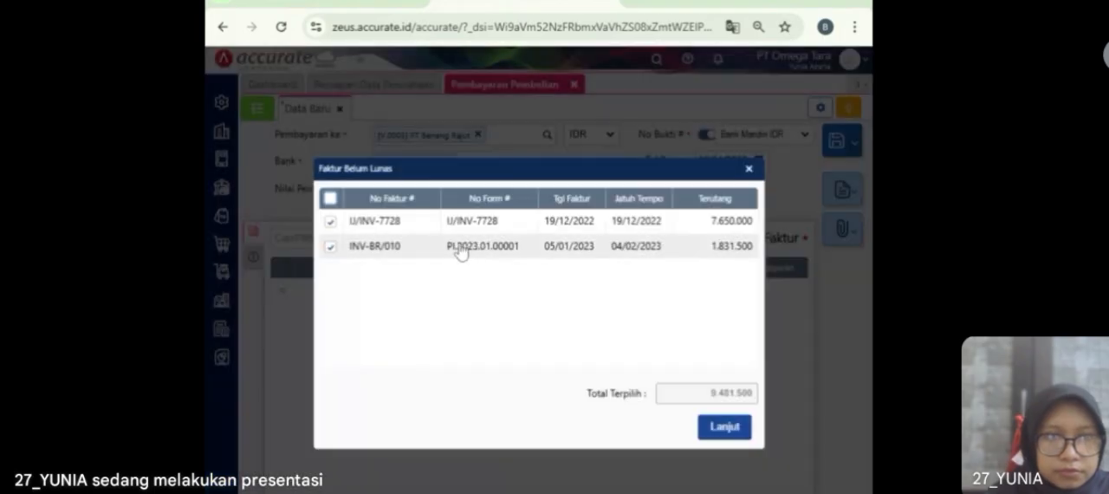
pyautogui.click(456, 247)
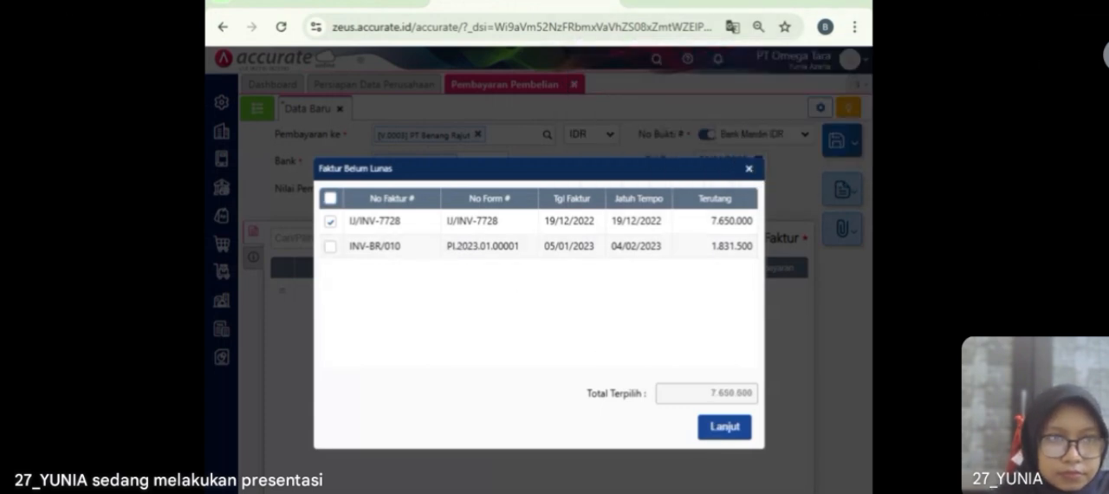
pyautogui.click(724, 426)
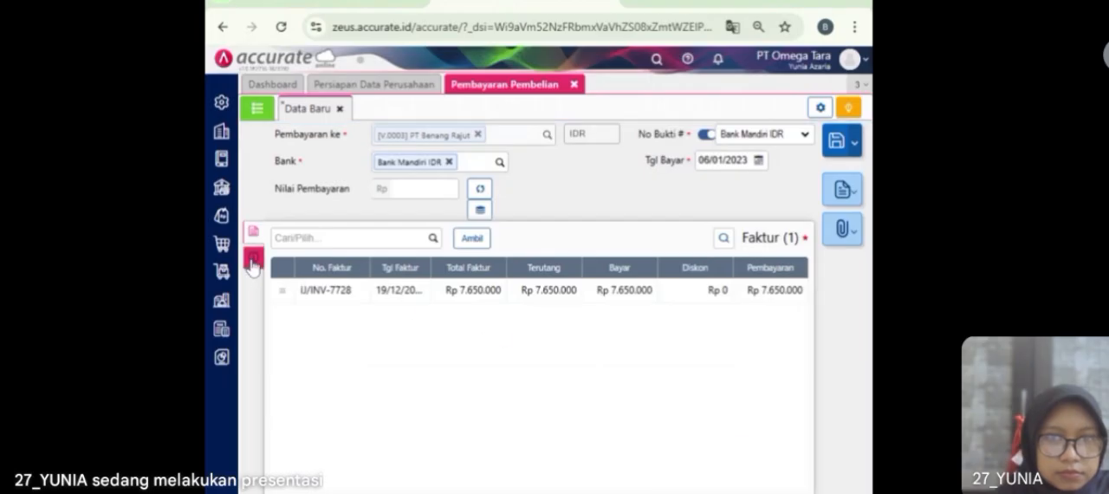
pyautogui.click(480, 194)
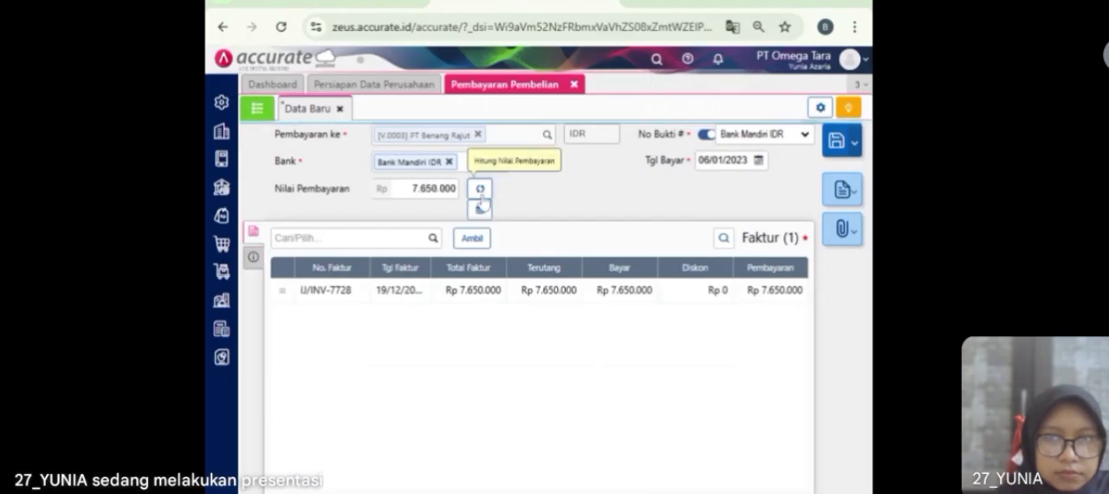
# Step: Set the payment method to Cek/Giro with cheque number GR0095 and cheque date 12/02/2023
pyautogui.click(252, 257)
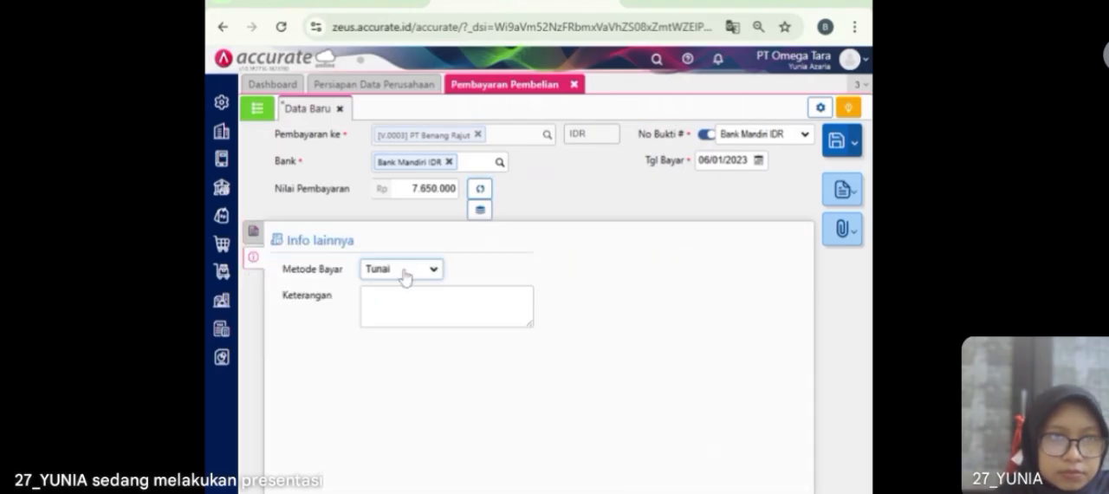
pyautogui.click(406, 308)
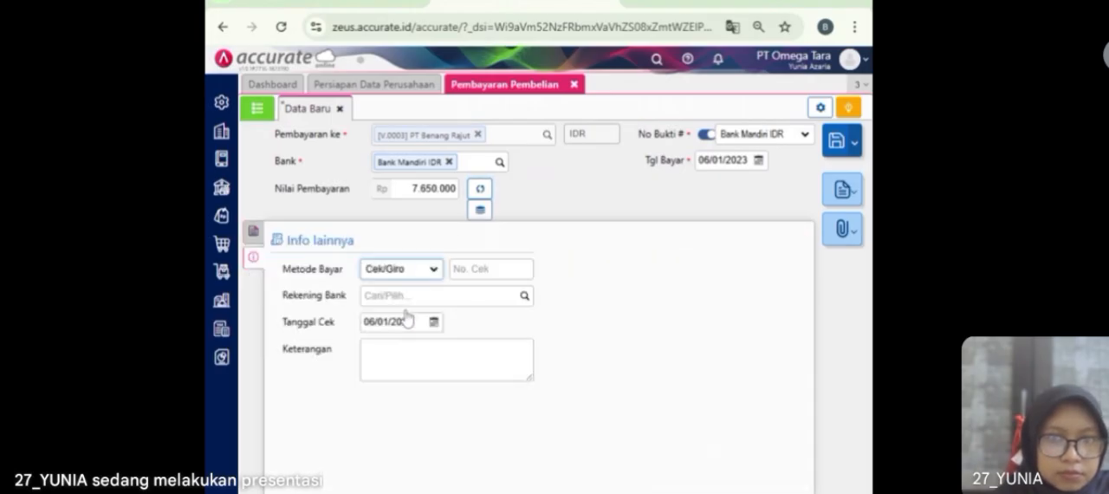
pyautogui.click(490, 270)
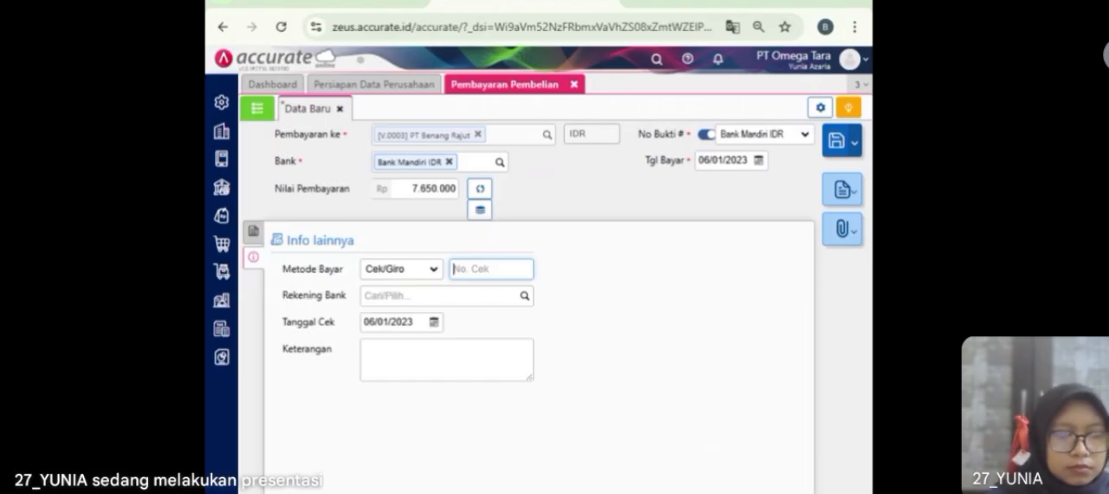
pyautogui.write('GR')
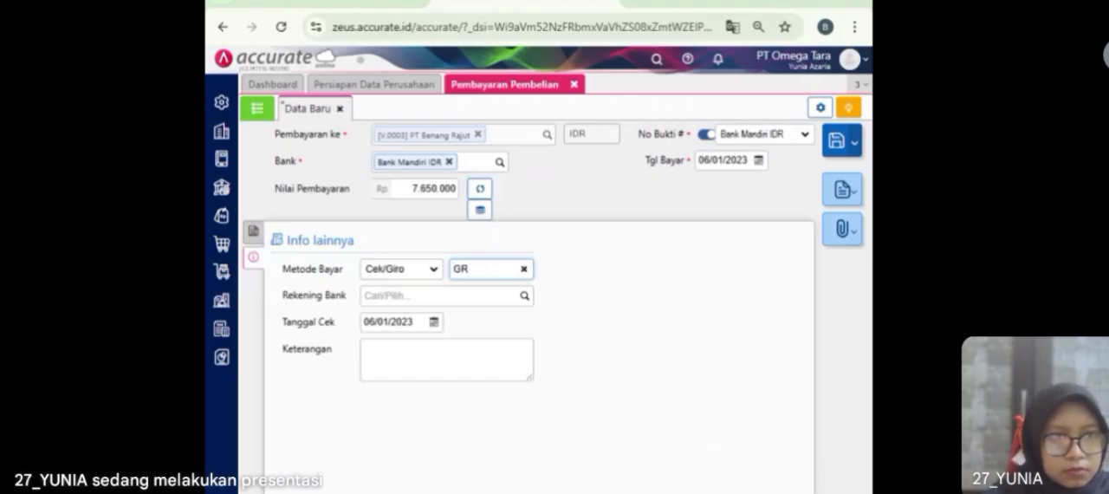
pyautogui.write('0095')
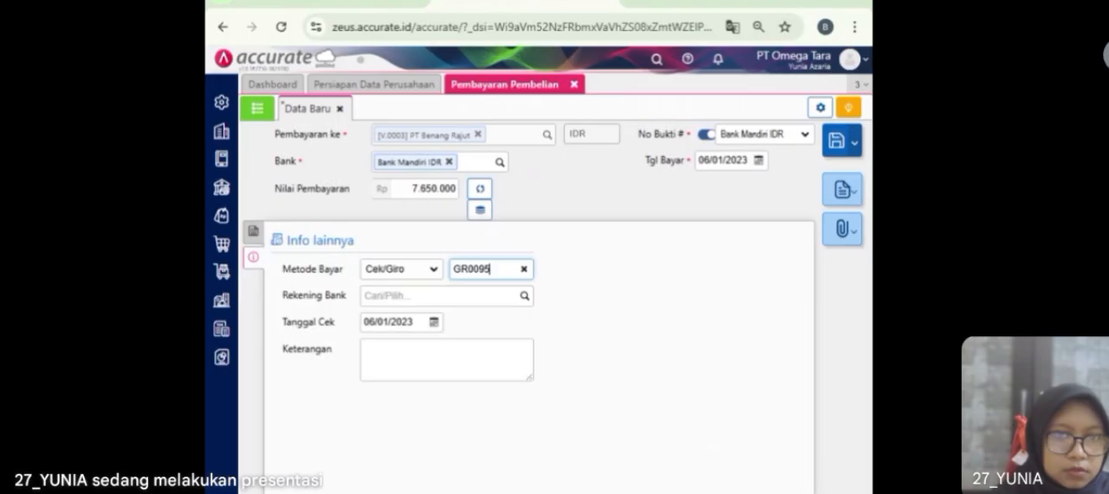
pyautogui.click(388, 321)
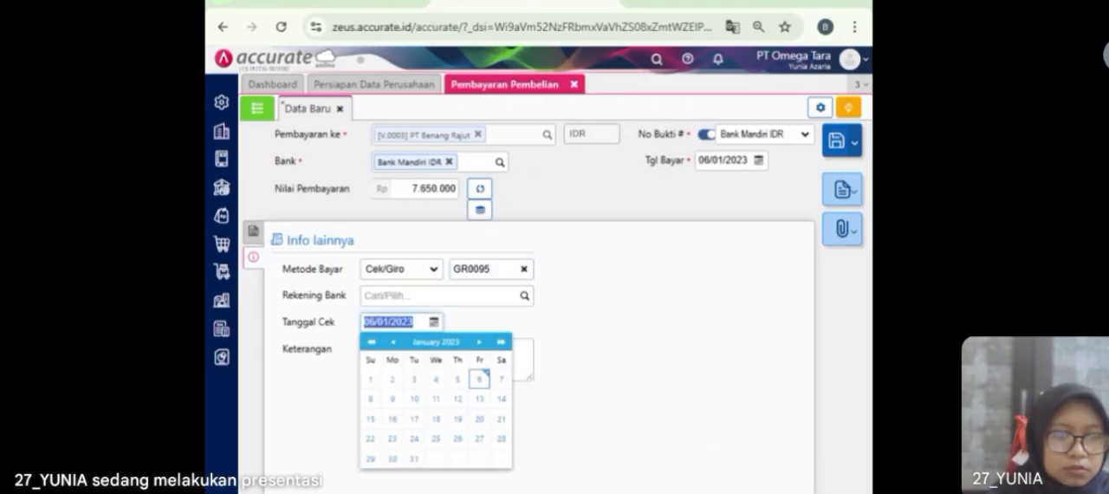
pyautogui.write('12')
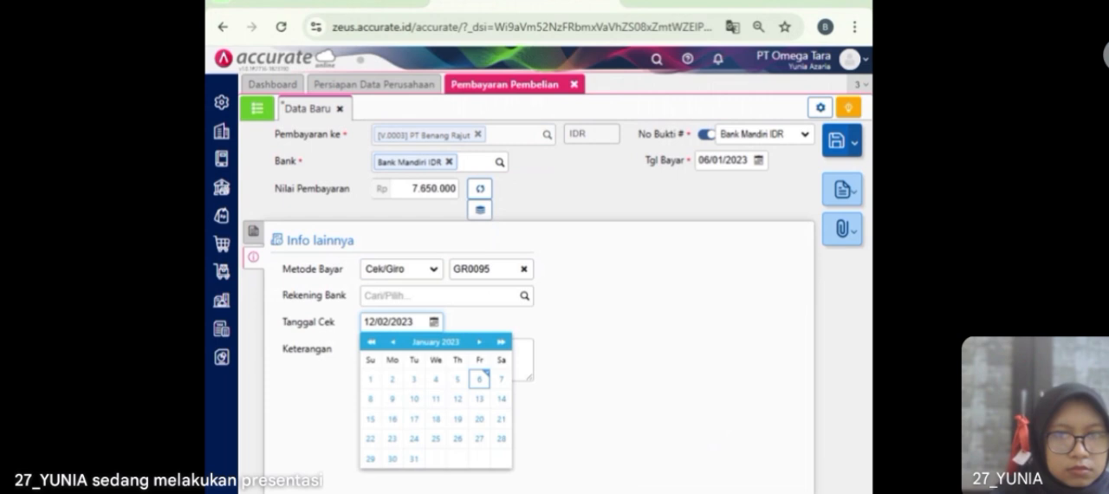
pyautogui.click(468, 325)
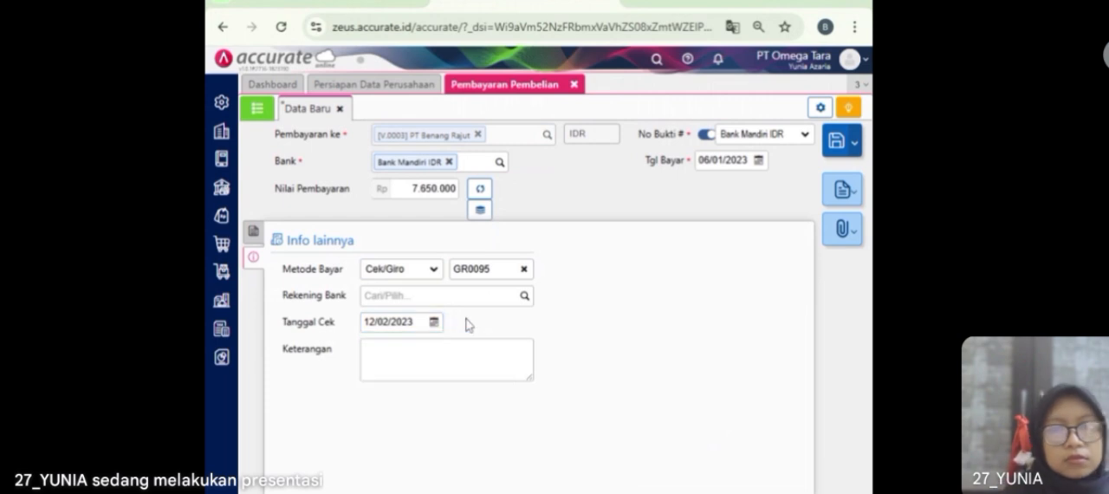
# Step: Recheck the invoice line of the payment, then save it and close the purchase payments
pyautogui.click(253, 231)
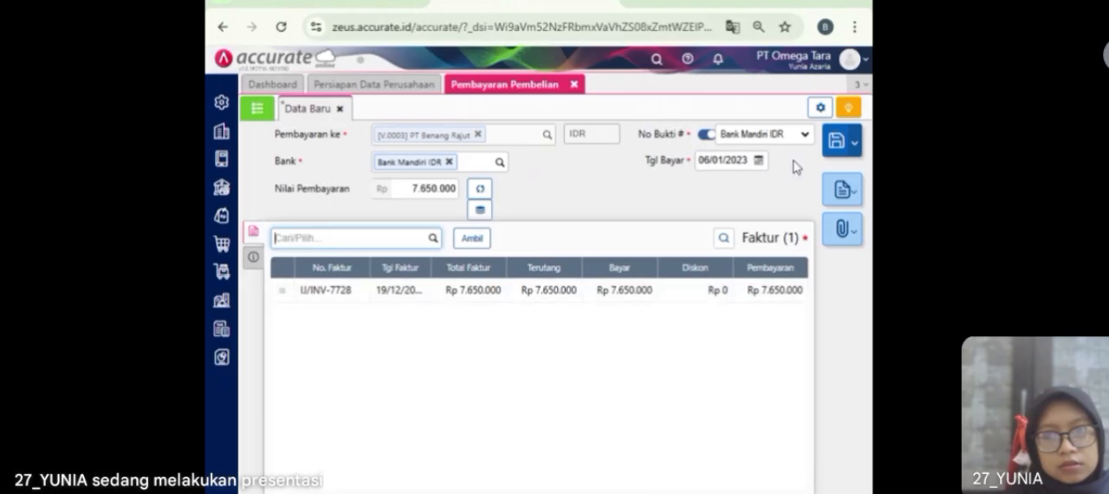
pyautogui.click(839, 146)
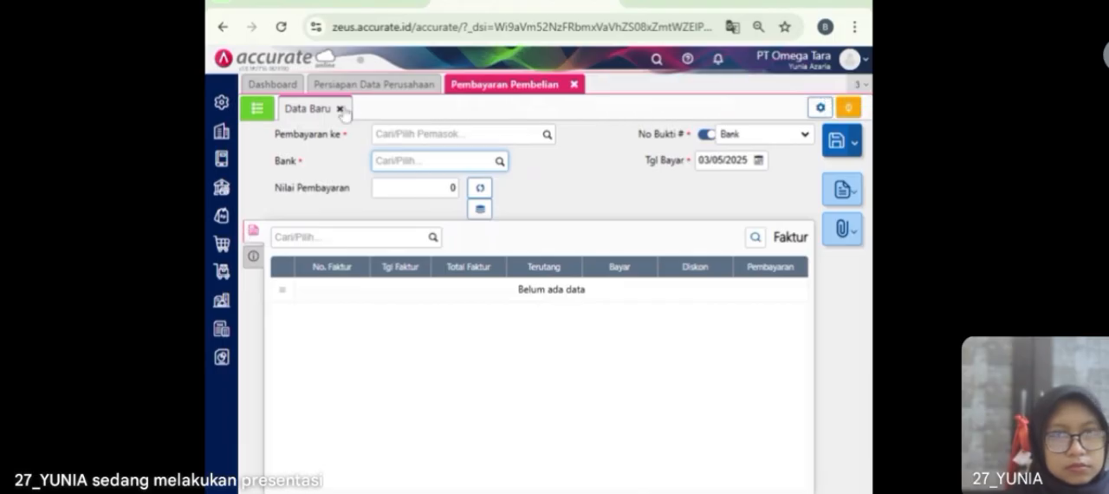
pyautogui.click(573, 84)
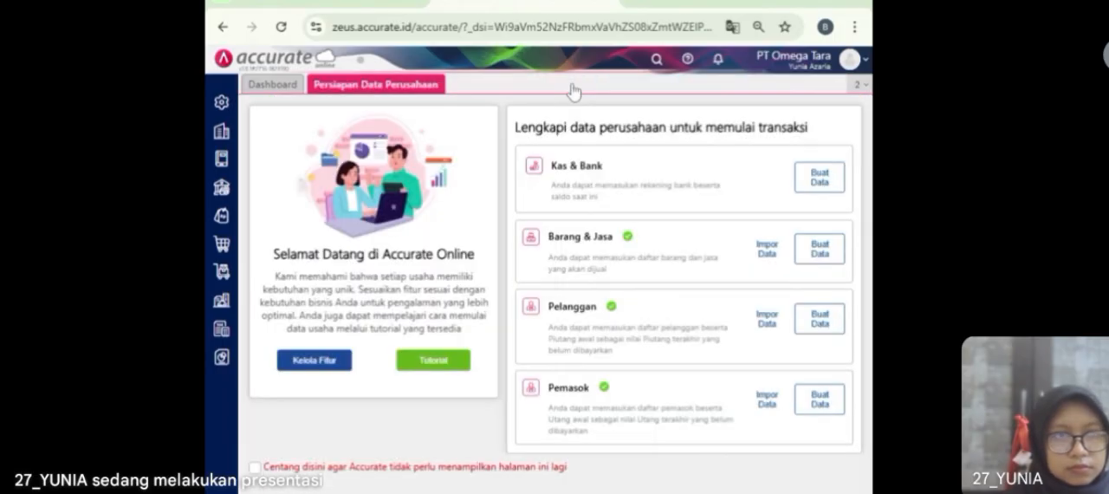
# Step: Start a new purchase invoice from supplier Pasifik Indonesia dated 08/01/2023
pyautogui.click(222, 245)
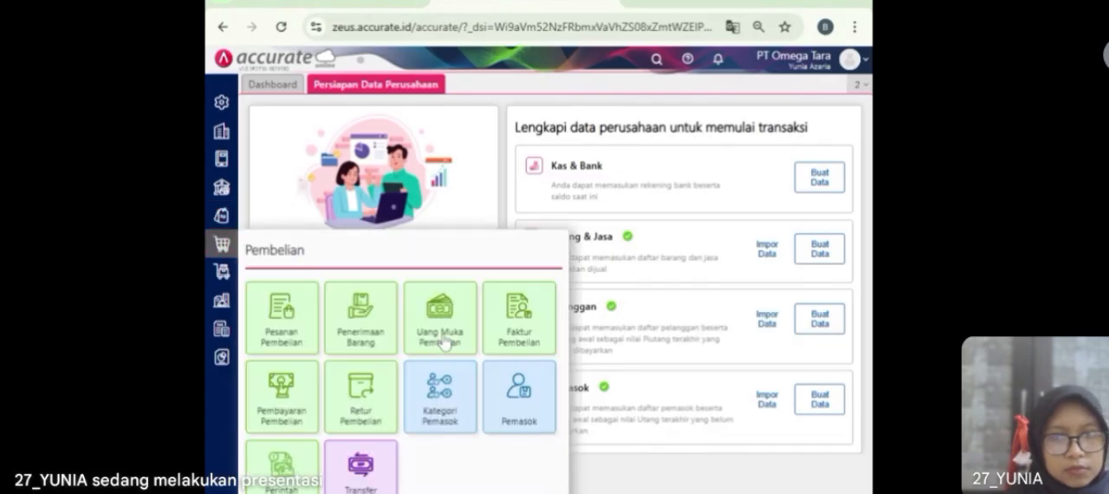
pyautogui.click(517, 336)
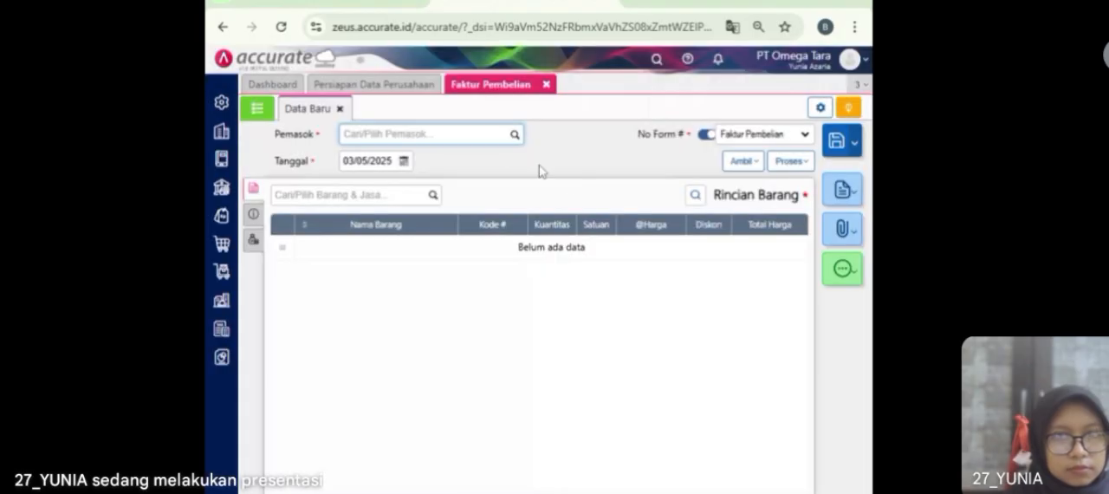
pyautogui.click(515, 136)
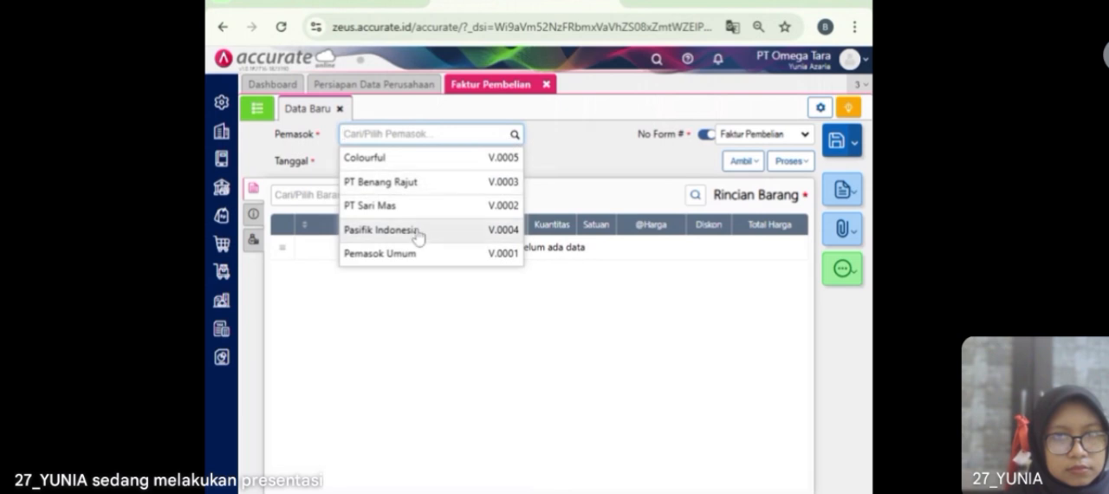
pyautogui.click(417, 234)
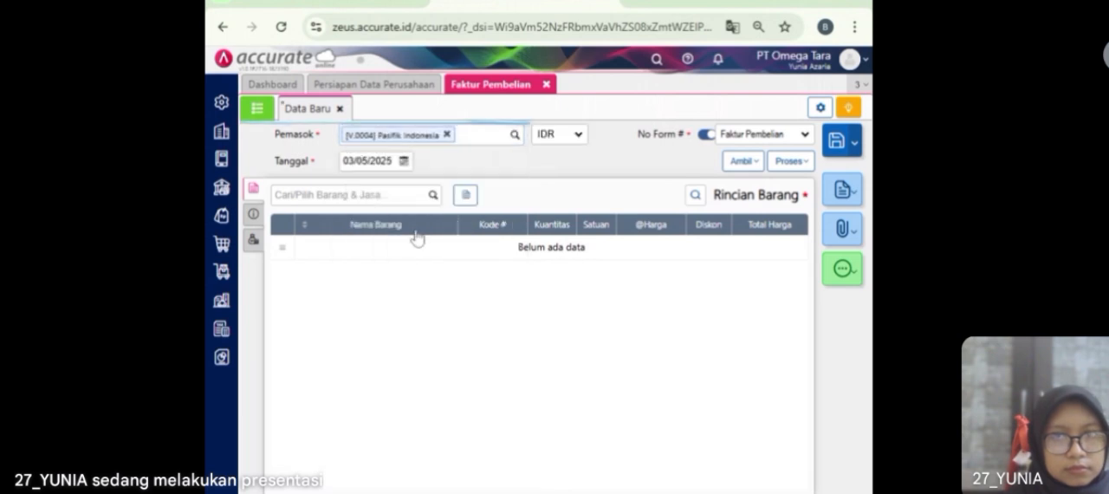
pyautogui.write('08/')
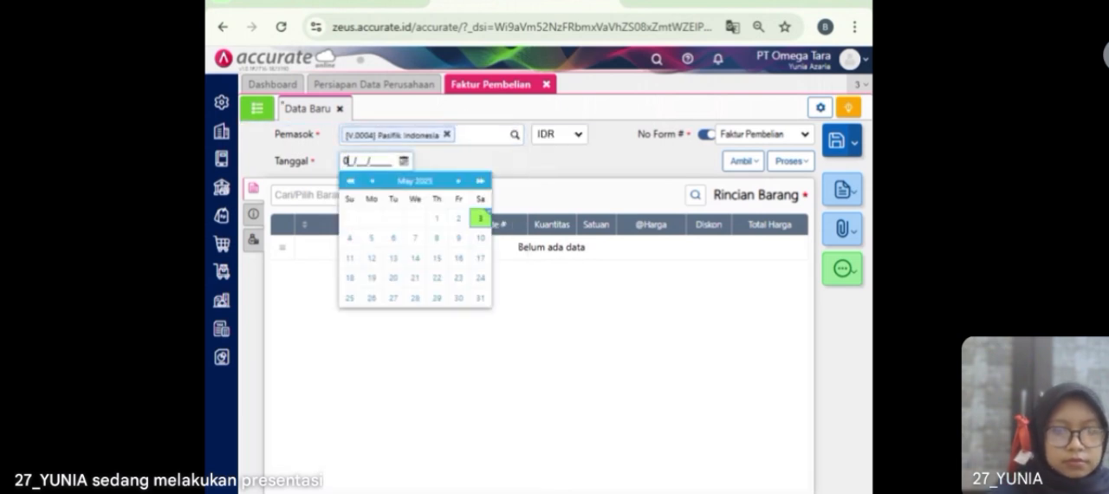
pyautogui.write('01/2023')
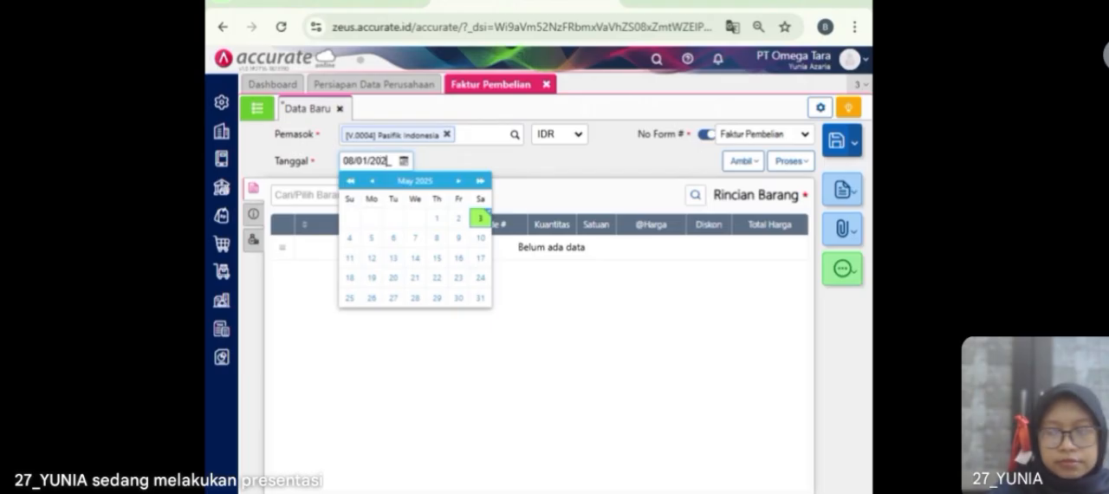
pyautogui.click(433, 172)
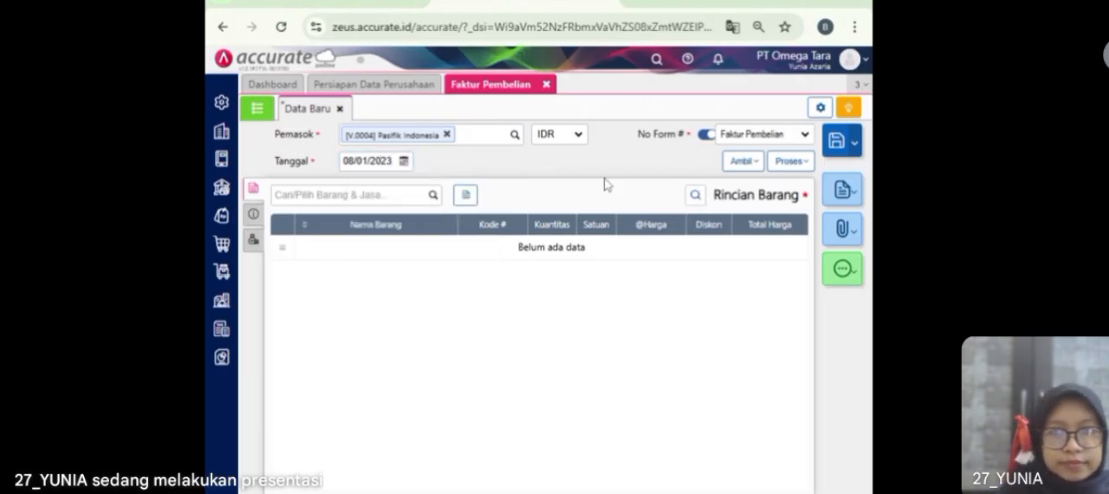
# Step: Copy the Jeans line from goods receipt 9095 into the purchase invoice
pyautogui.click(741, 164)
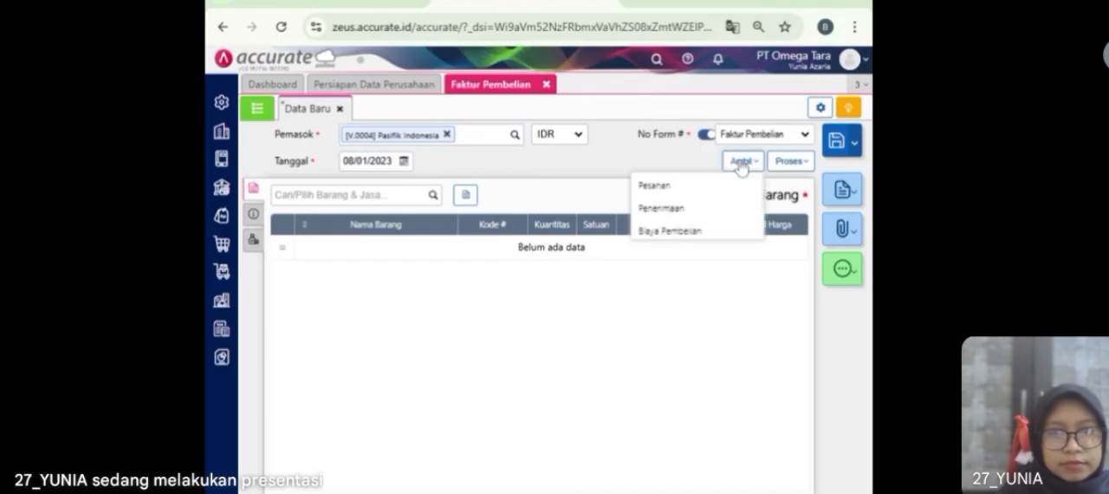
pyautogui.click(707, 209)
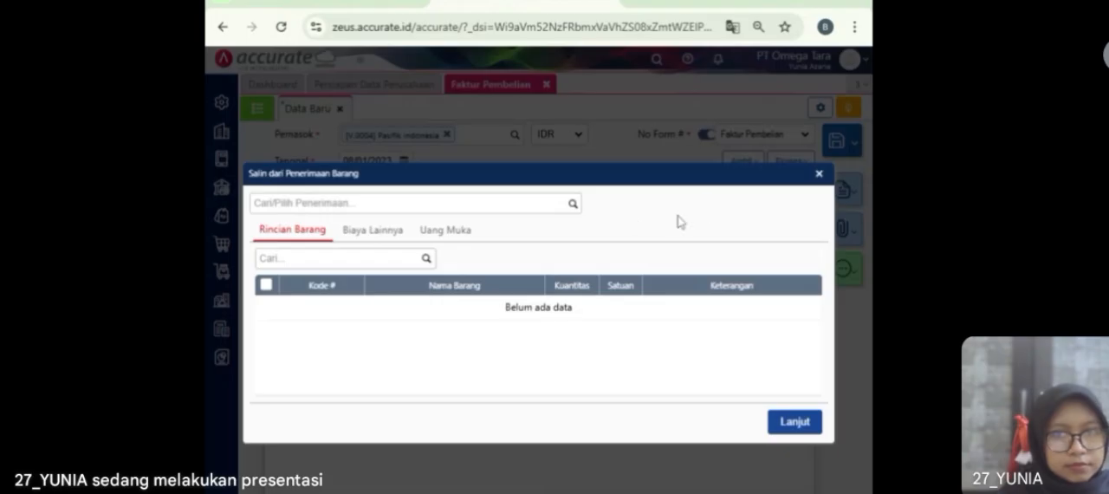
pyautogui.click(570, 206)
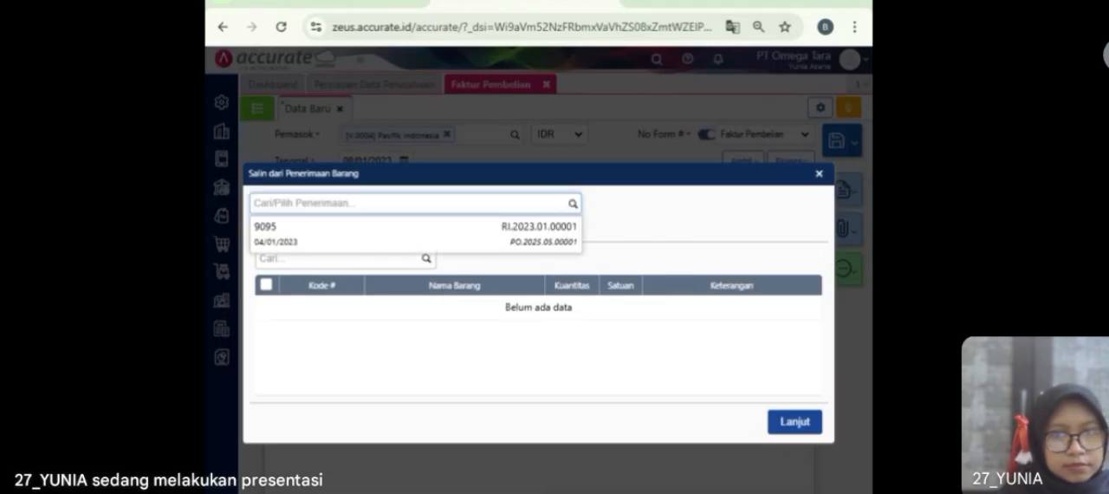
pyautogui.click(544, 247)
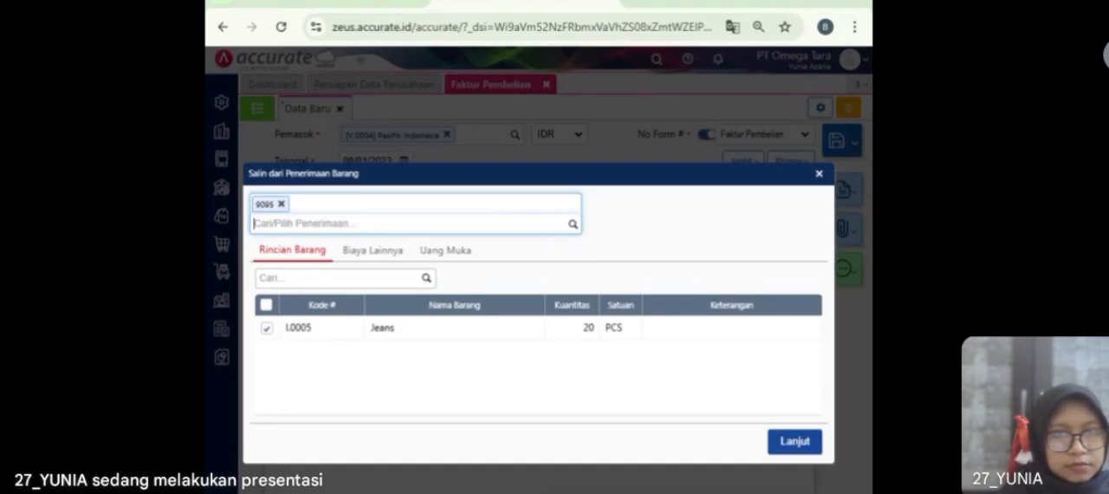
pyautogui.click(797, 442)
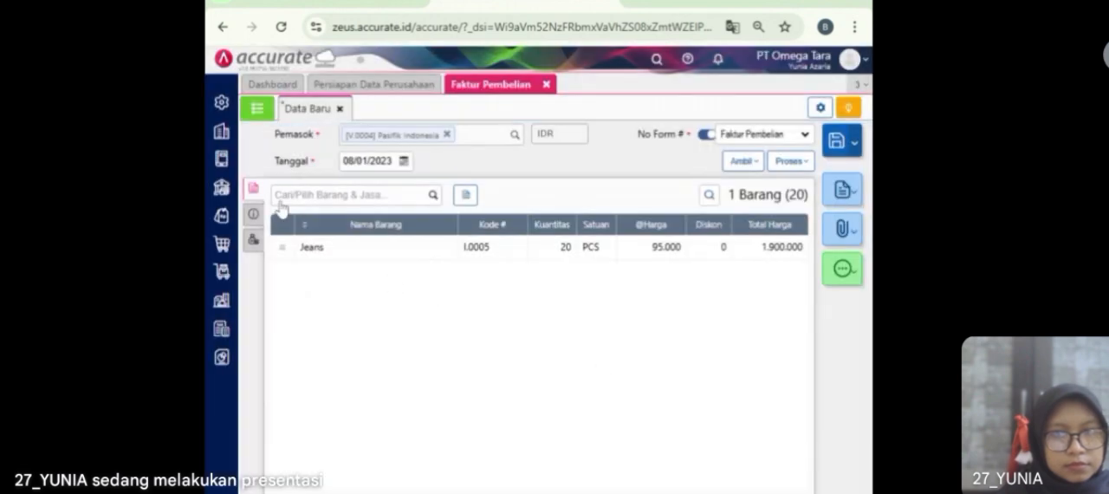
# Step: Enter PI-017 as the invoice number, then check the invoice's other costs and item lines
pyautogui.click(252, 213)
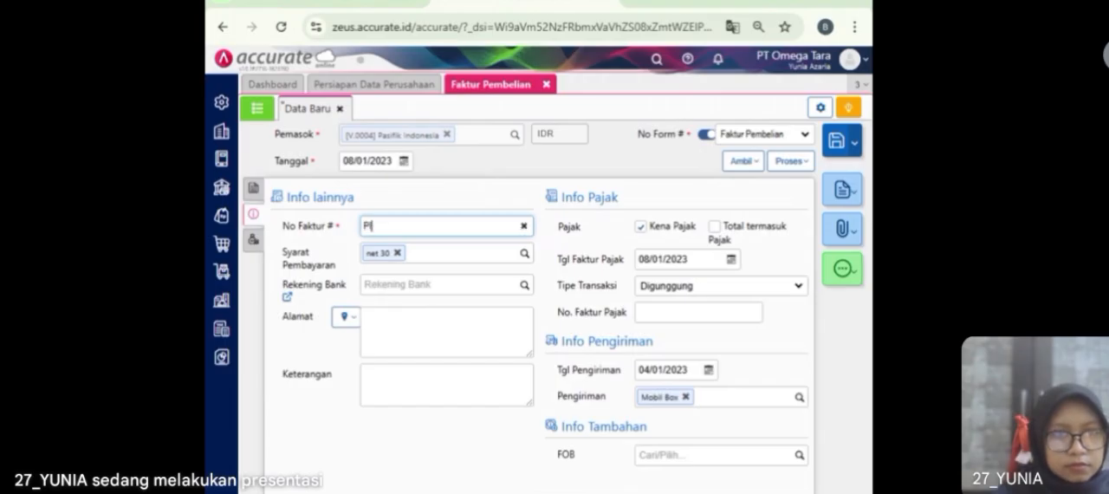
pyautogui.write('PI-017')
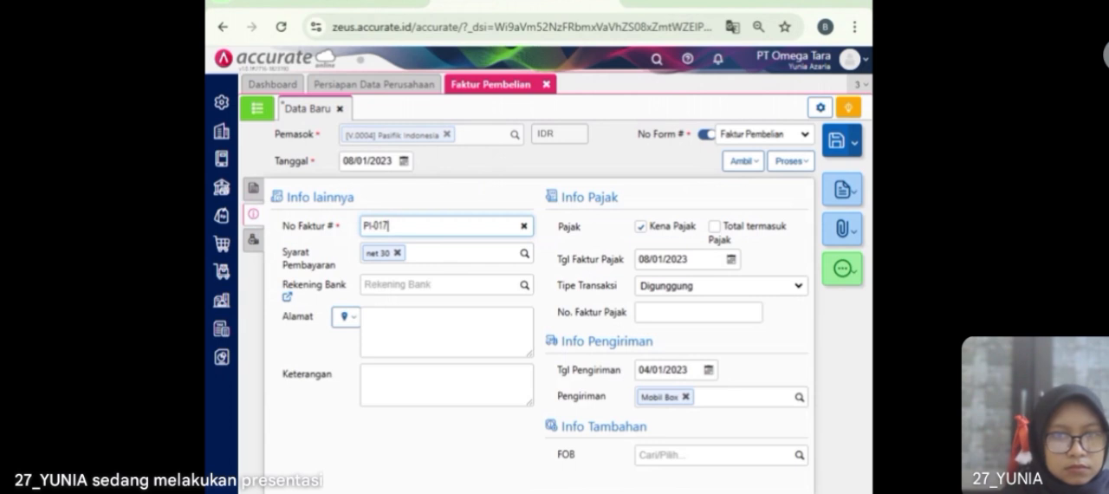
pyautogui.click(253, 240)
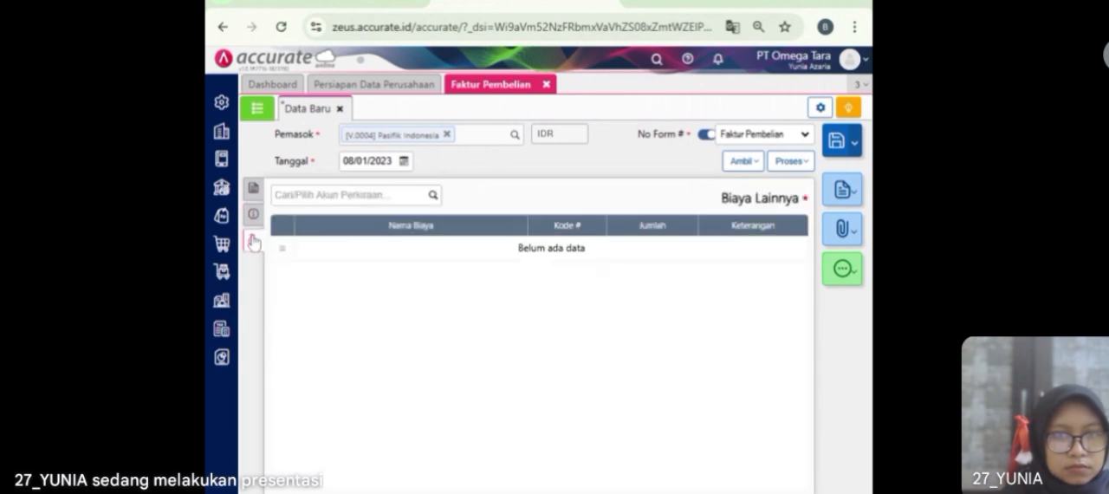
pyautogui.click(253, 187)
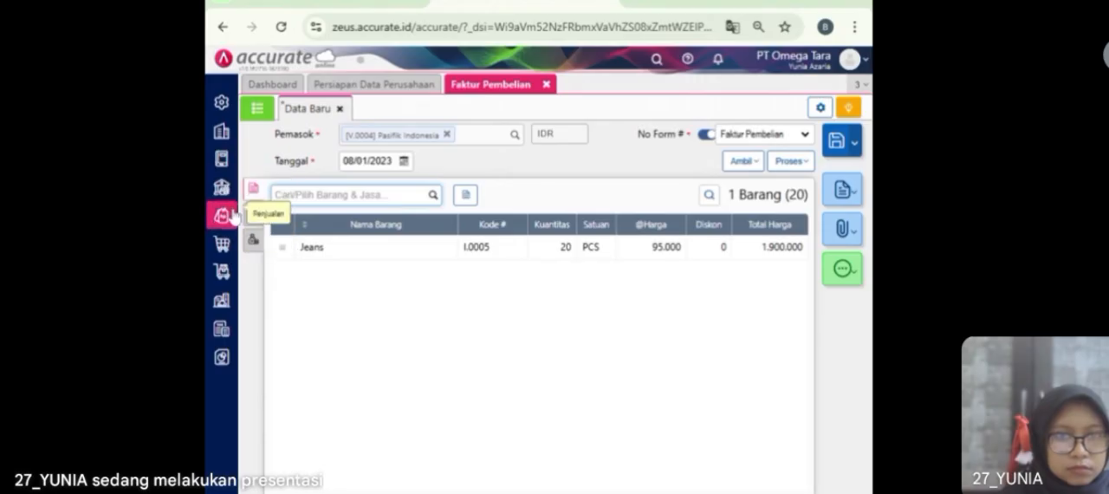
# Step: Start a new supplier record and name it Armada Express
pyautogui.click(227, 246)
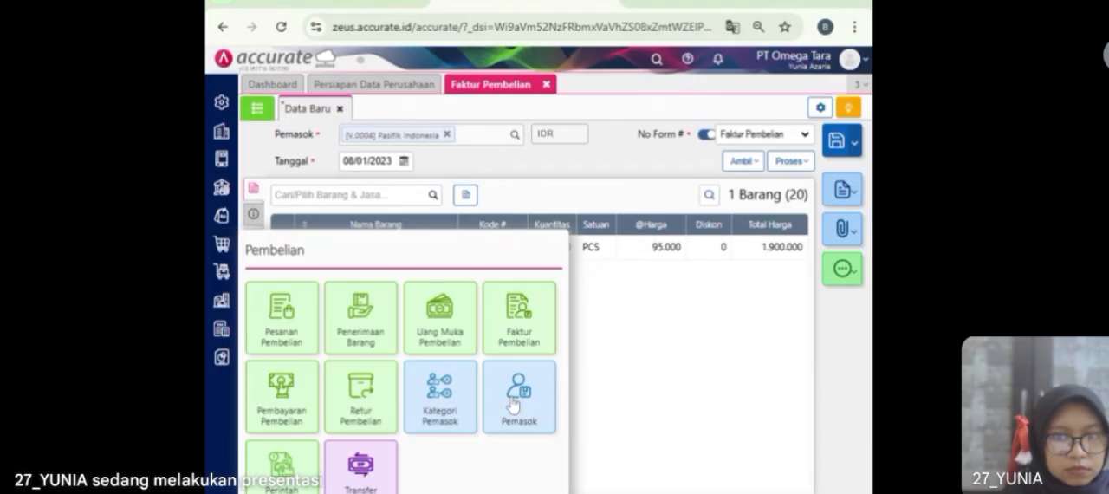
pyautogui.click(513, 404)
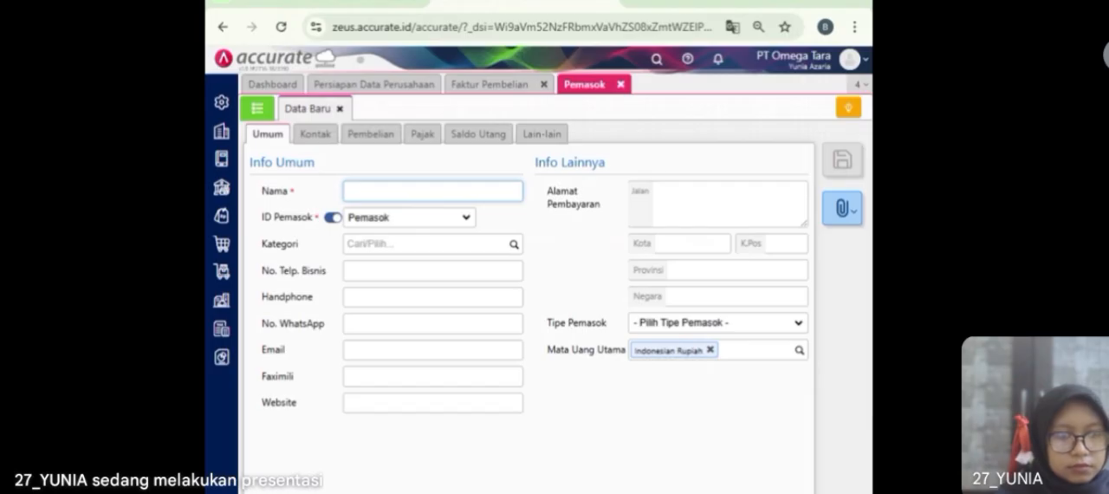
pyautogui.write('rmada')
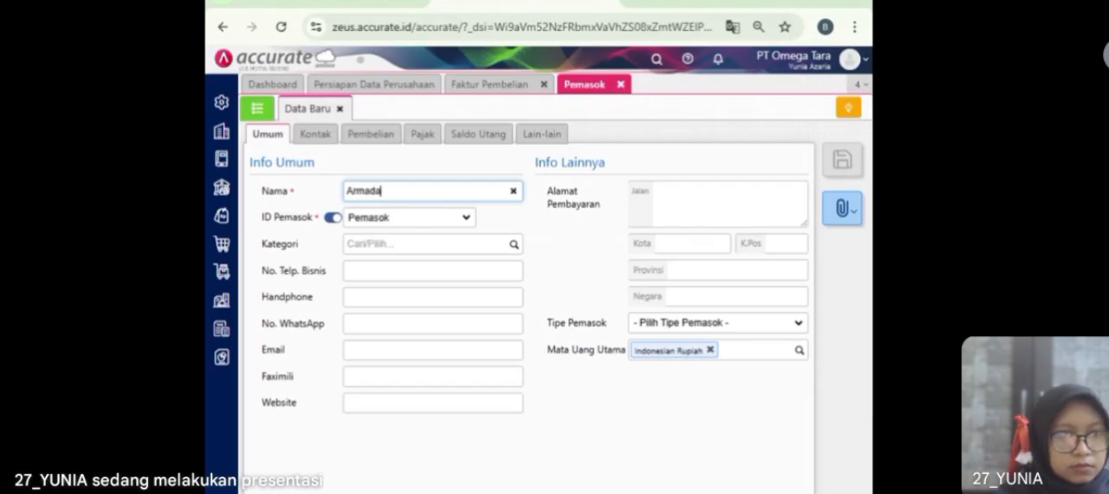
pyautogui.write(' Express')
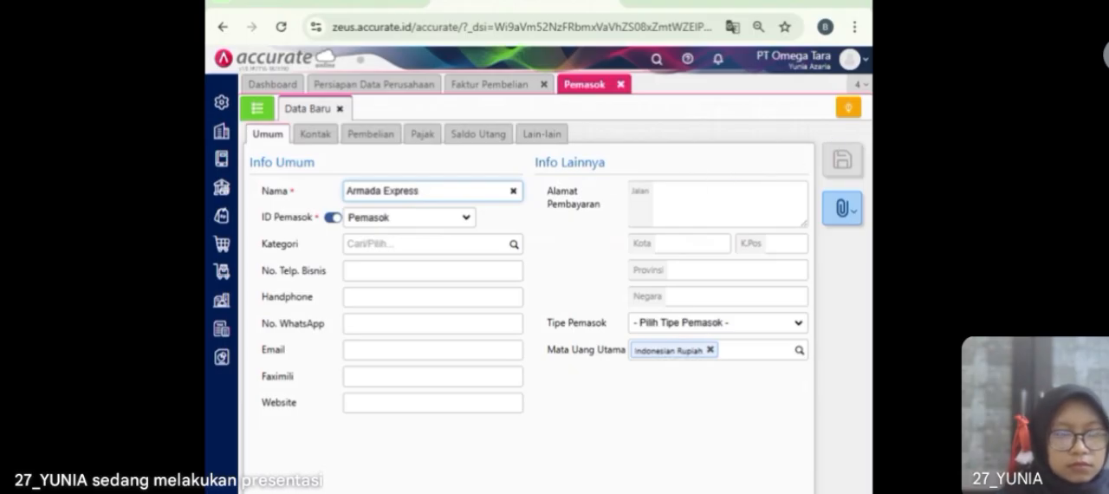
# Step: Save the new supplier Armada Express and close the supplier form
pyautogui.click(841, 159)
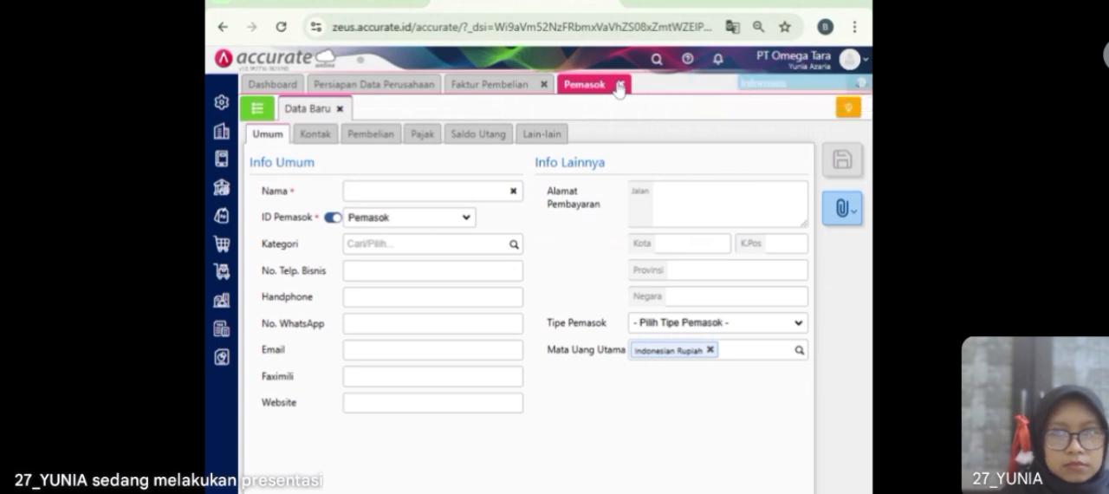
pyautogui.click(619, 85)
# Step: Clear the shipping method in the Pasifik Indonesia invoice's additional information and choose Mobil Box again
pyautogui.click(252, 216)
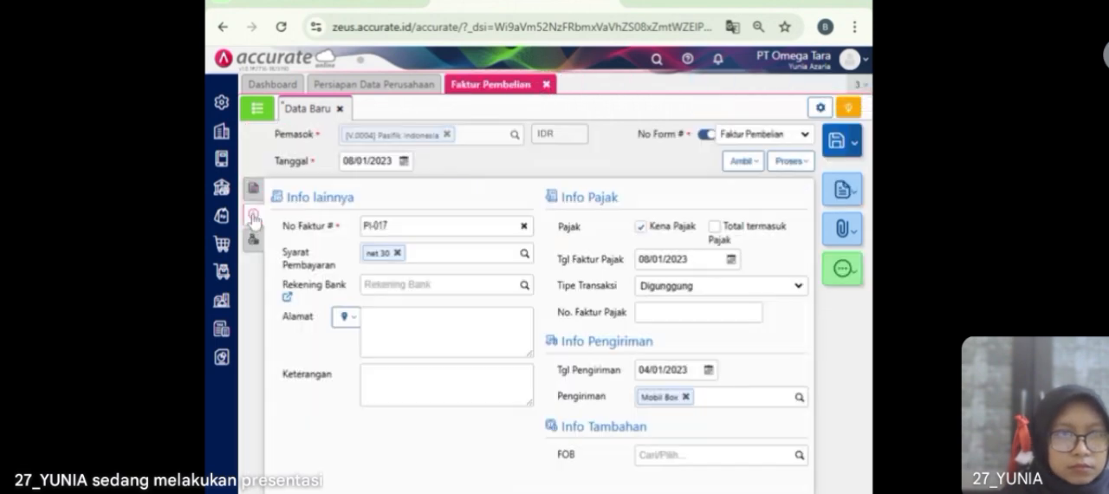
pyautogui.click(685, 397)
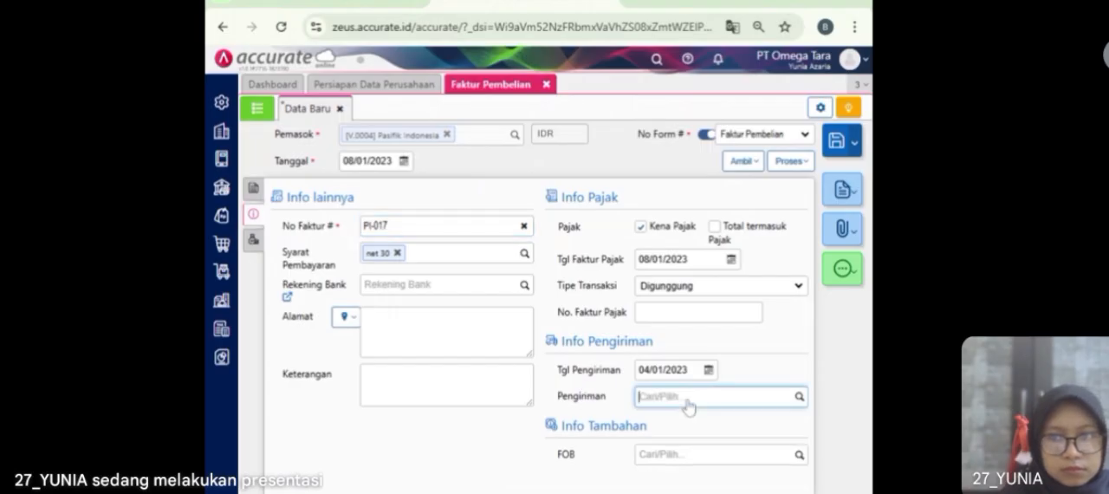
pyautogui.click(798, 397)
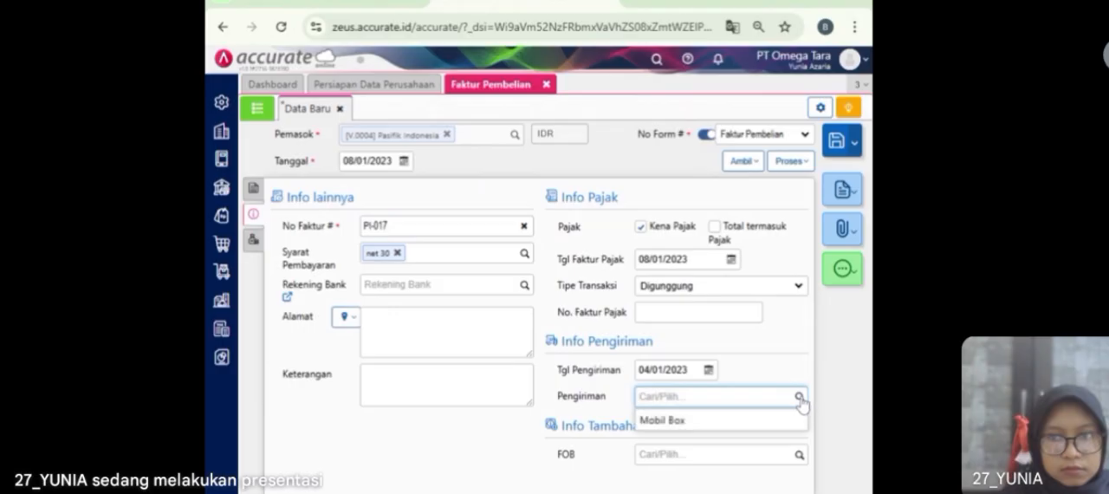
pyautogui.click(720, 424)
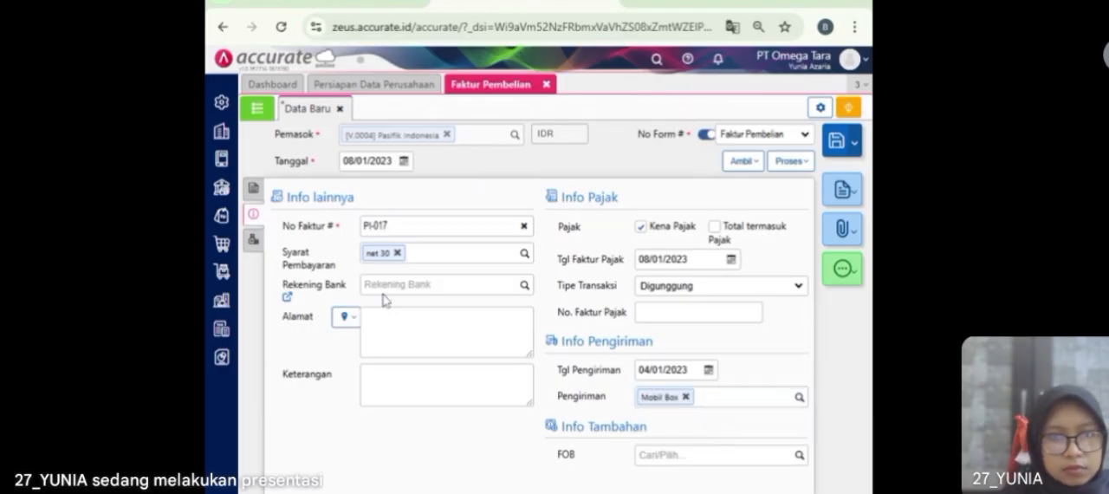
# Step: Find the account Beban Angkut Pembelian (5201) and add it to the invoice's other costs
pyautogui.click(252, 240)
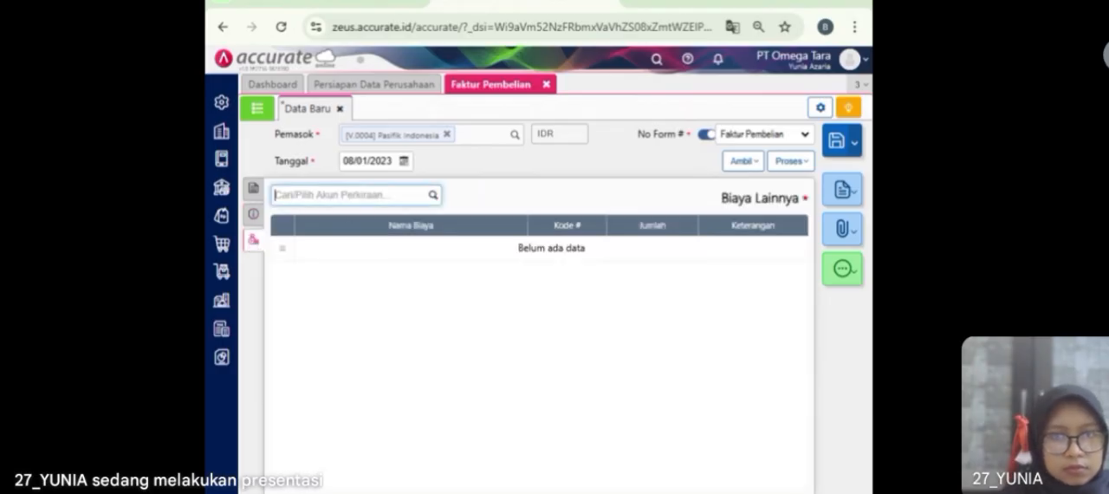
pyautogui.click(436, 197)
pyautogui.click(438, 200)
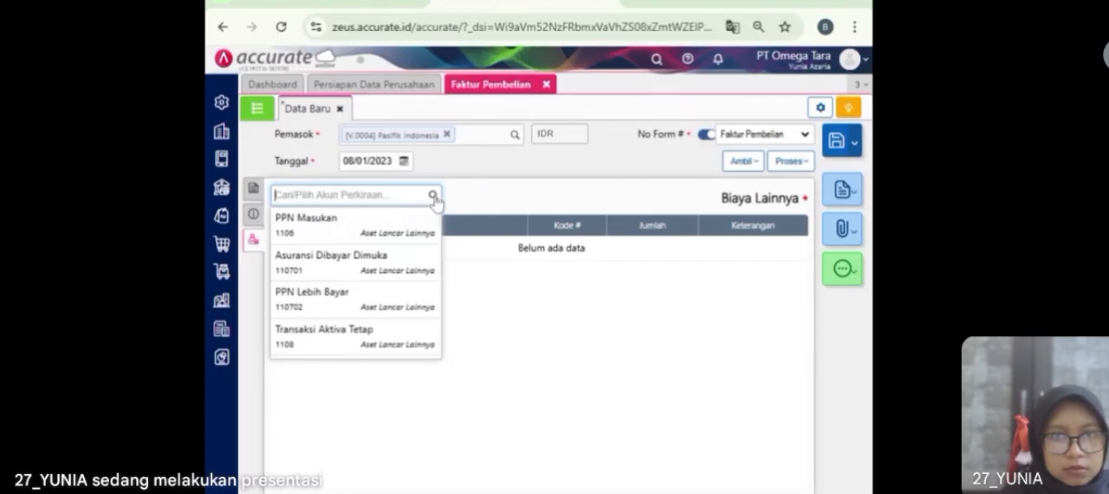
pyautogui.write('Angkut')
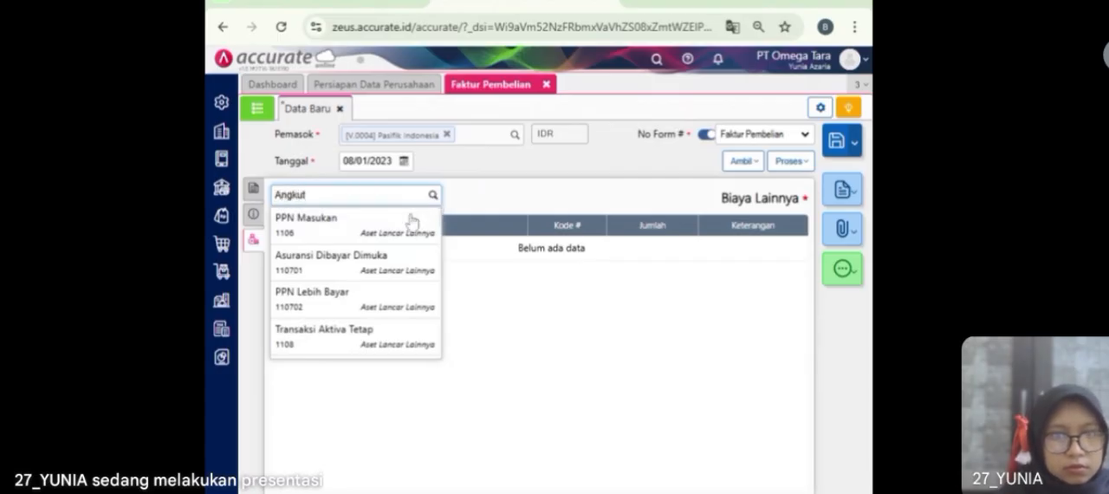
pyautogui.click(386, 242)
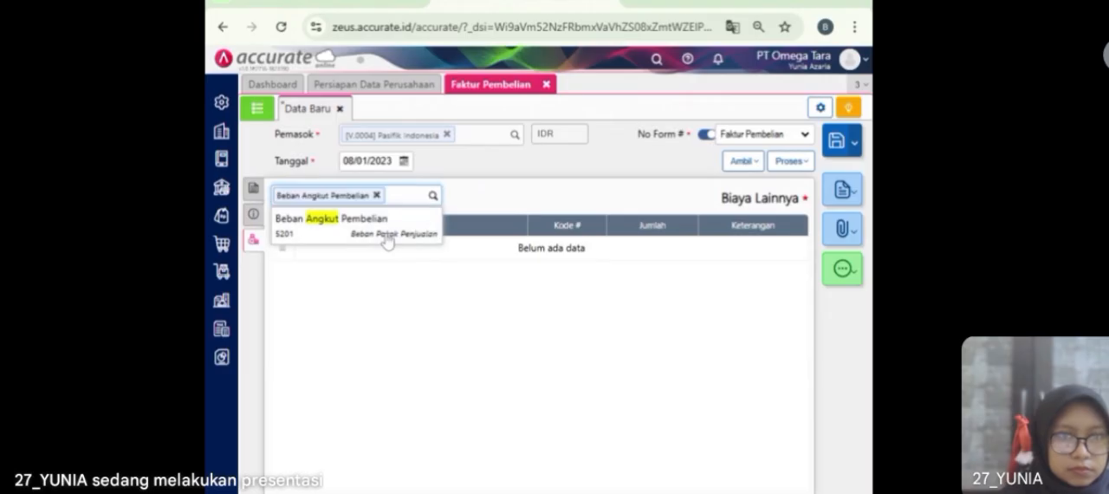
# Step: Allocate the freight cost to the items, bill it to supplier Armada Express, and set its amount to Rp 500.000
pyautogui.click(495, 303)
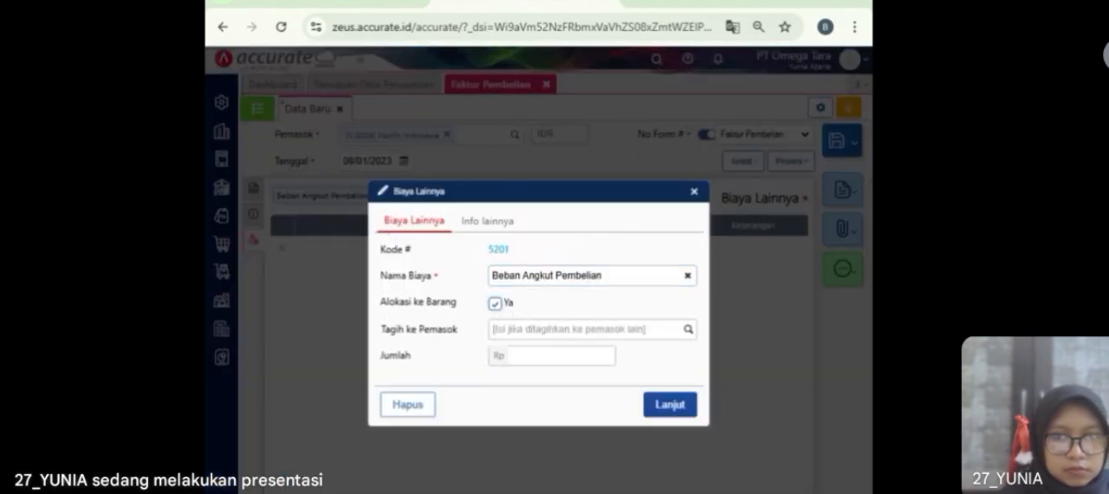
pyautogui.click(688, 332)
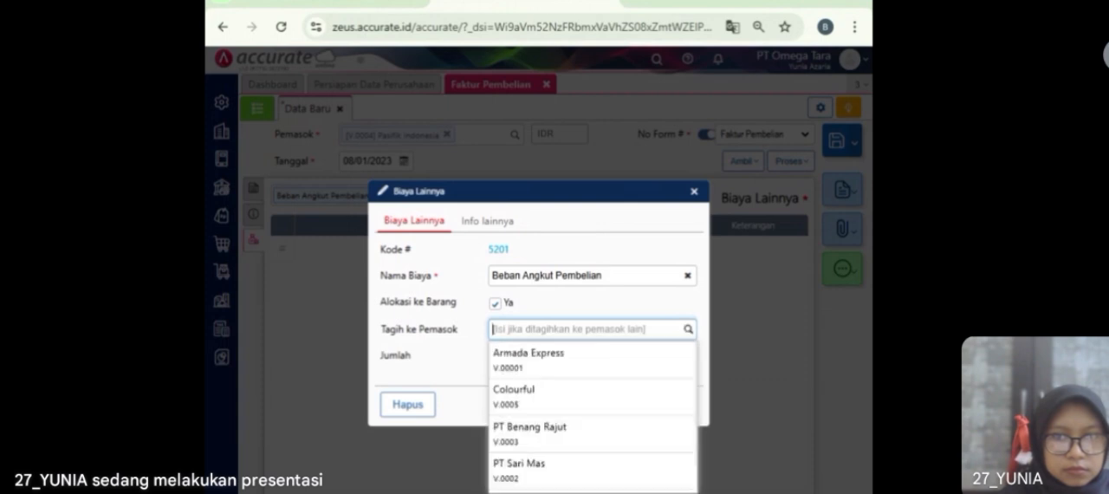
pyautogui.click(630, 362)
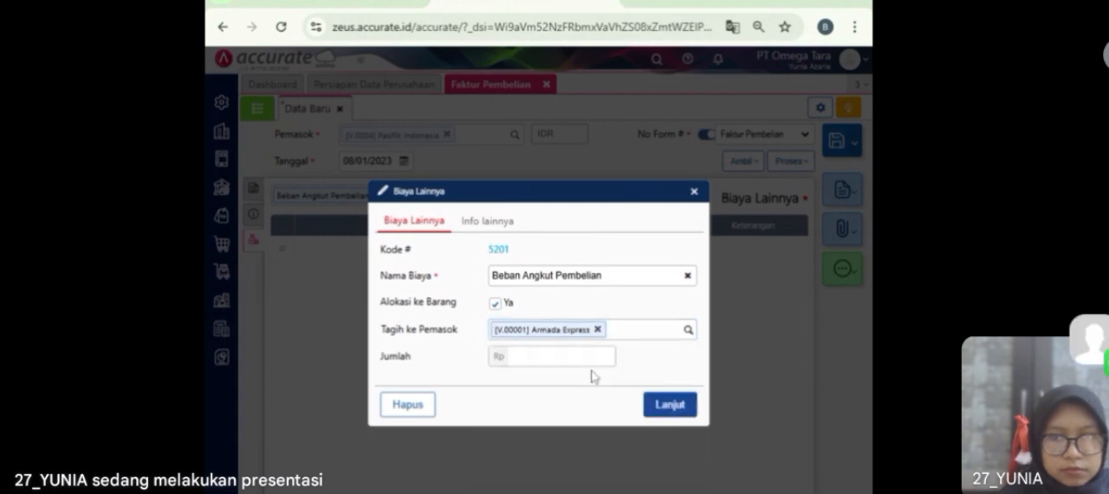
pyautogui.click(565, 356)
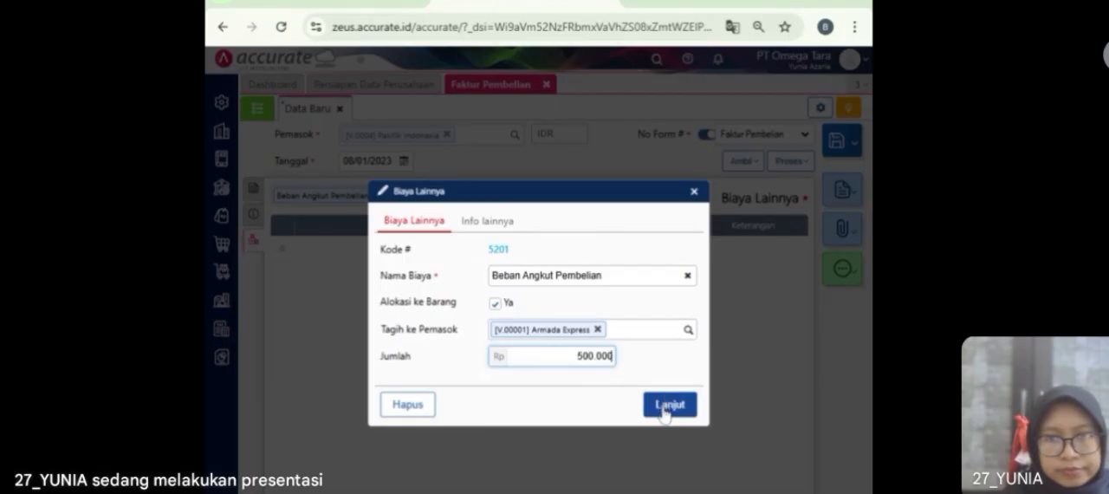
pyautogui.click(663, 411)
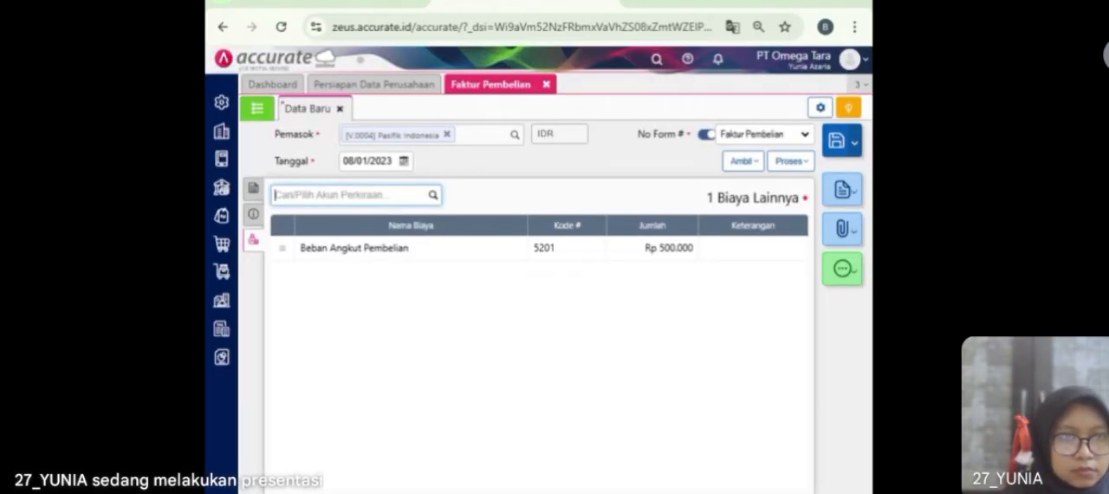
# Step: Review the Pasifik Indonesia invoice's information and item lines, then save the invoice and close the form
pyautogui.click(253, 214)
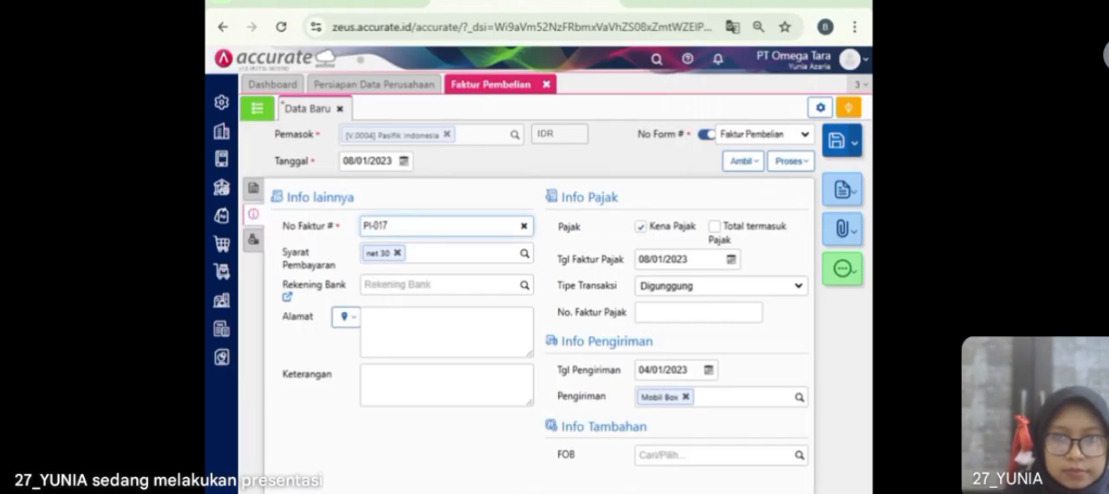
pyautogui.click(259, 194)
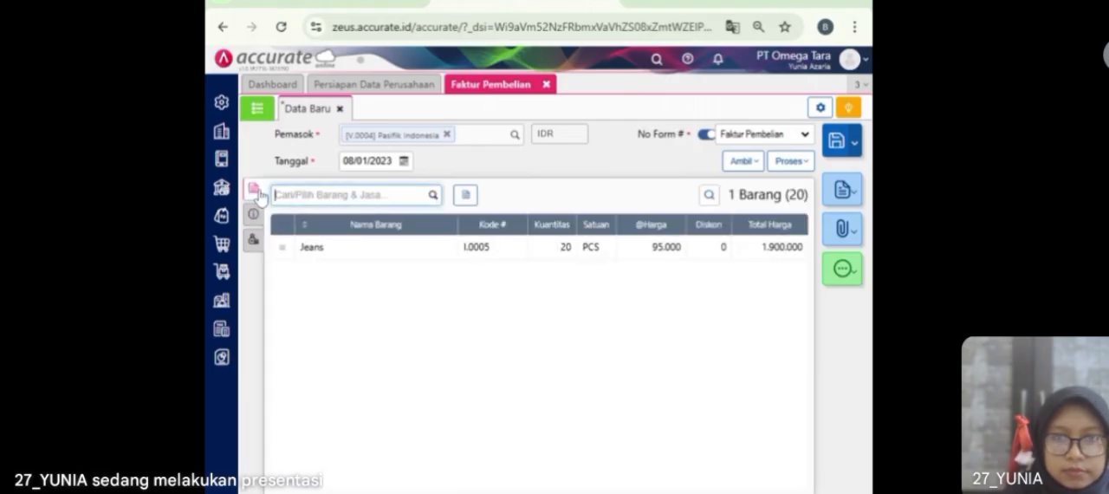
pyautogui.click(840, 144)
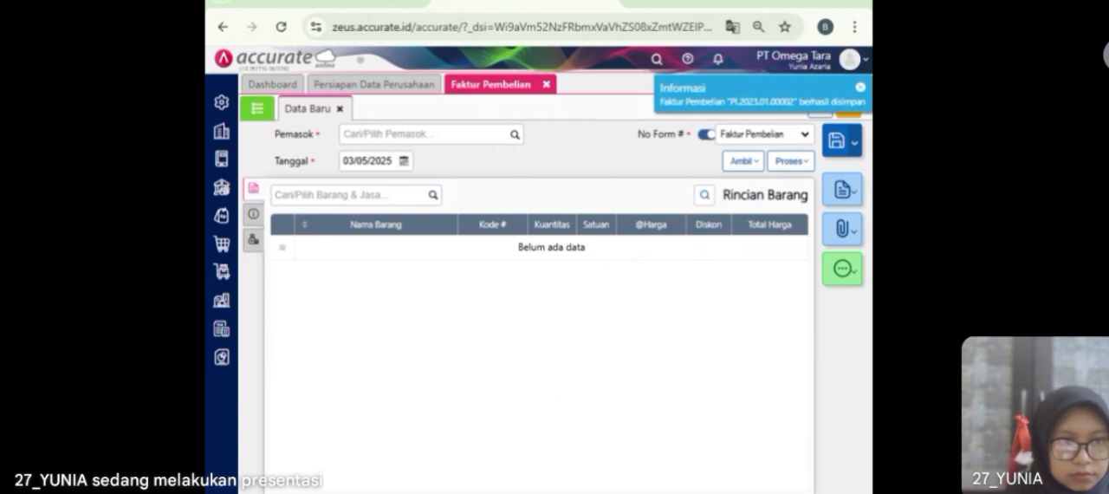
pyautogui.click(546, 85)
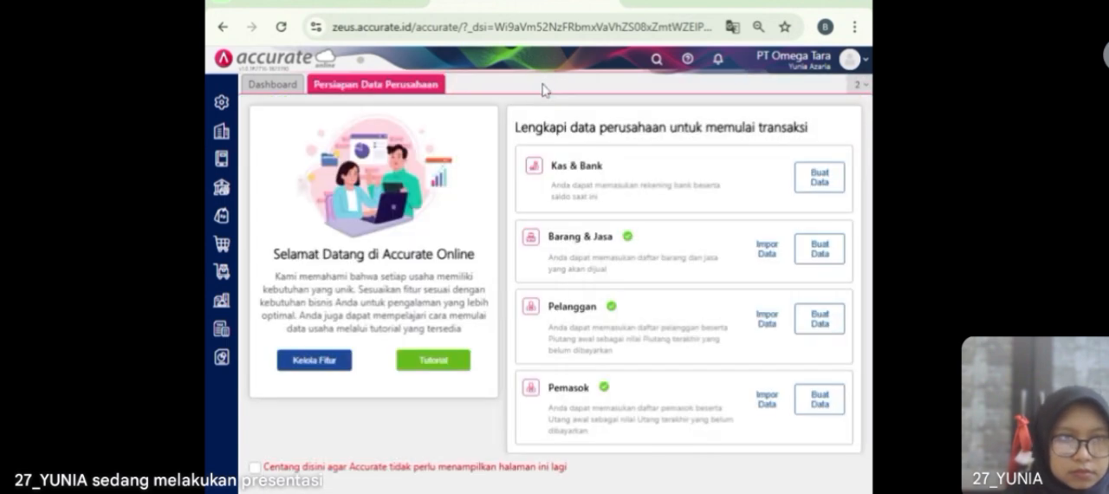
# Step: Start a new purchase invoice from supplier Armada Express dated 09/01/2023
pyautogui.click(222, 246)
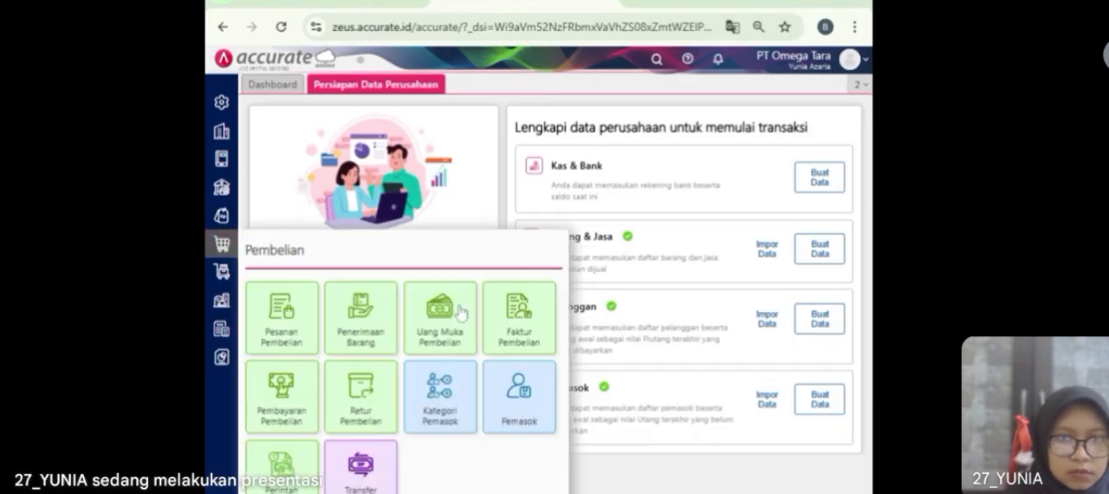
pyautogui.click(514, 336)
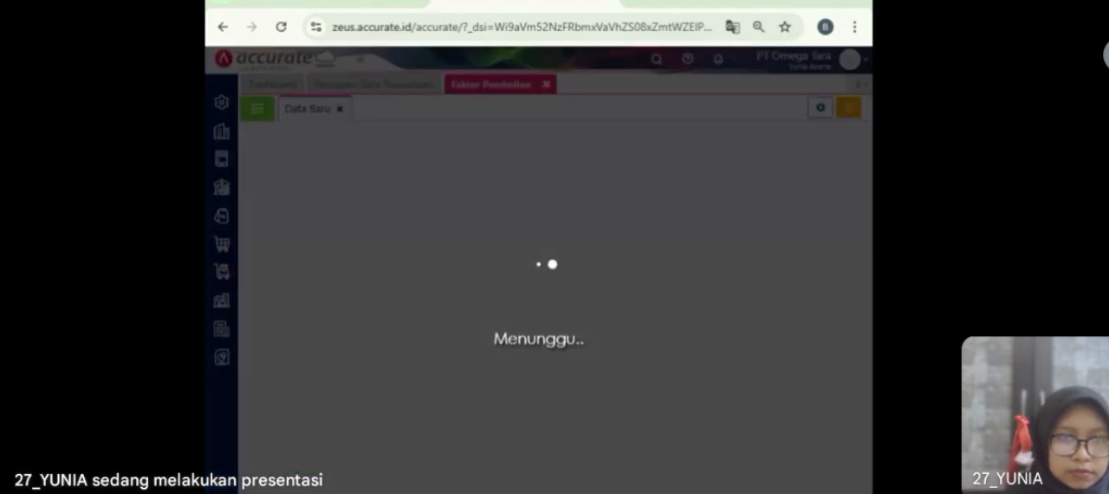
pyautogui.write('Armada')
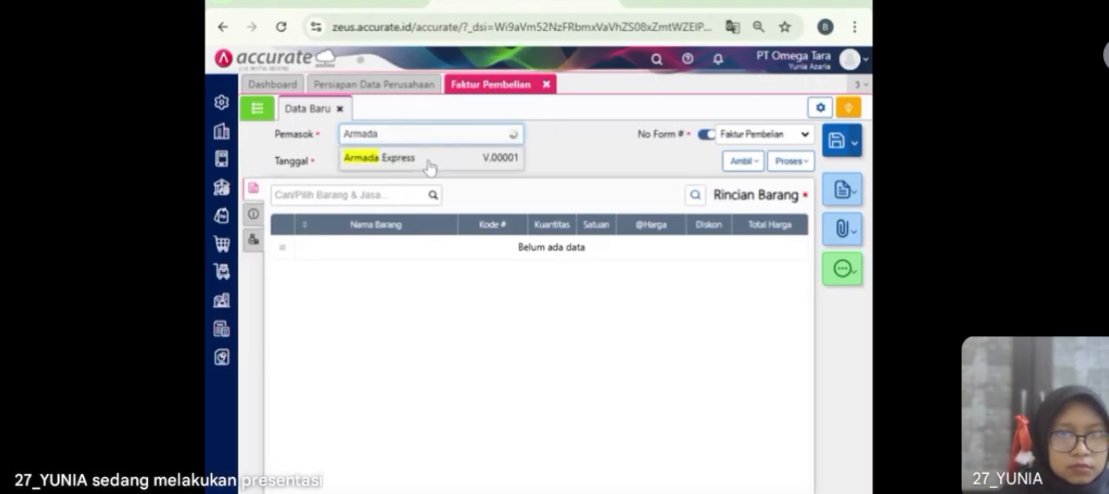
pyautogui.click(407, 157)
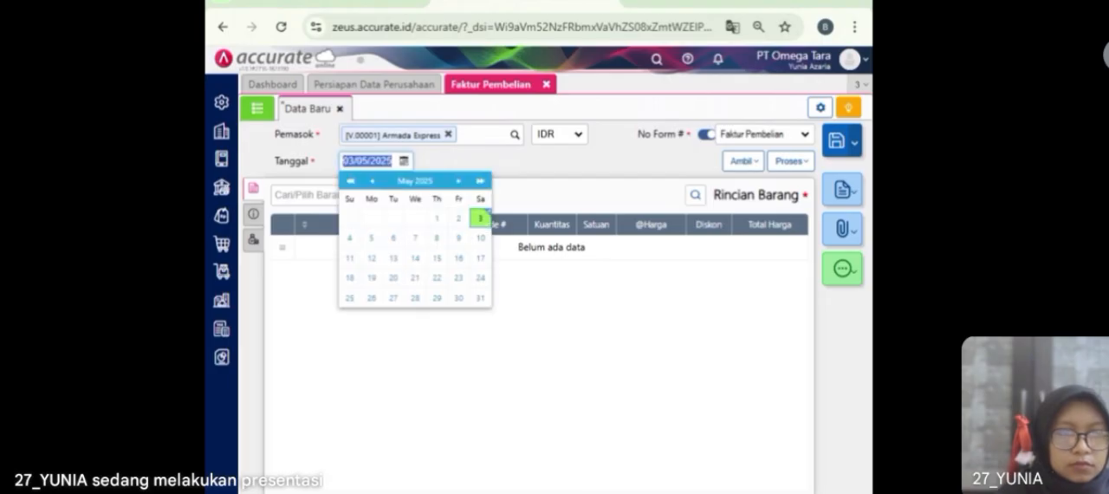
pyautogui.write('09/01/2023')
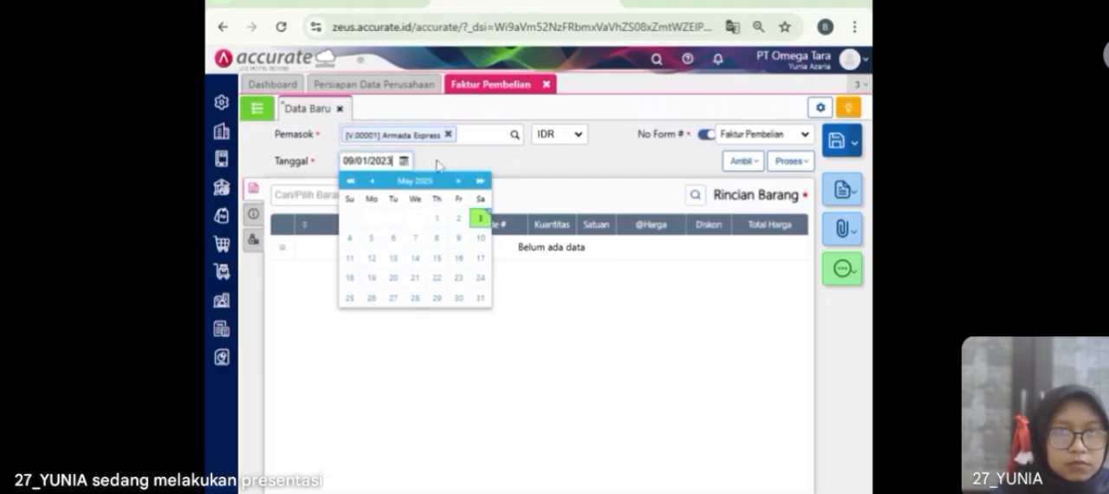
pyautogui.click(437, 162)
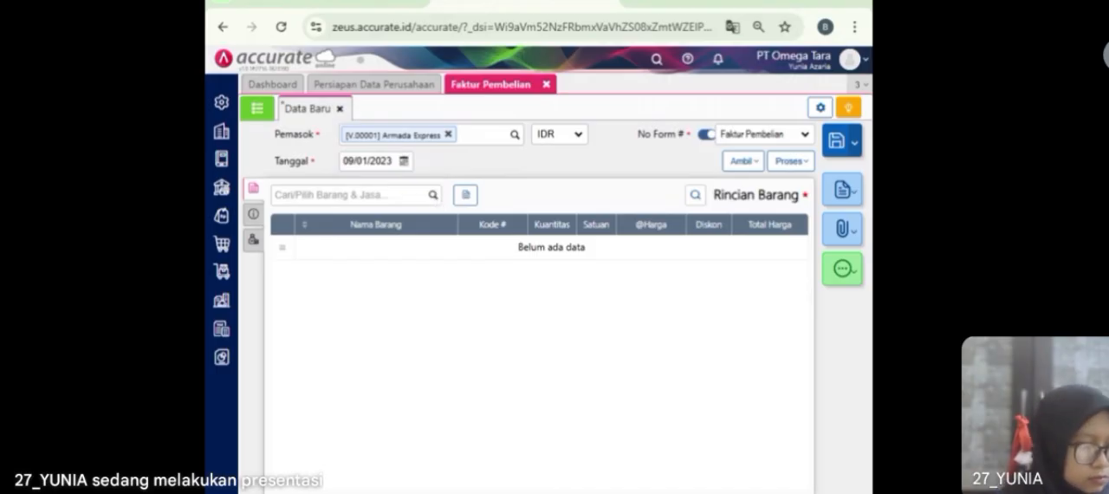
# Step: Copy the Beban Angkut Pembelian purchase cost from invoice PI-017 into the Armada Express invoice
pyautogui.click(695, 194)
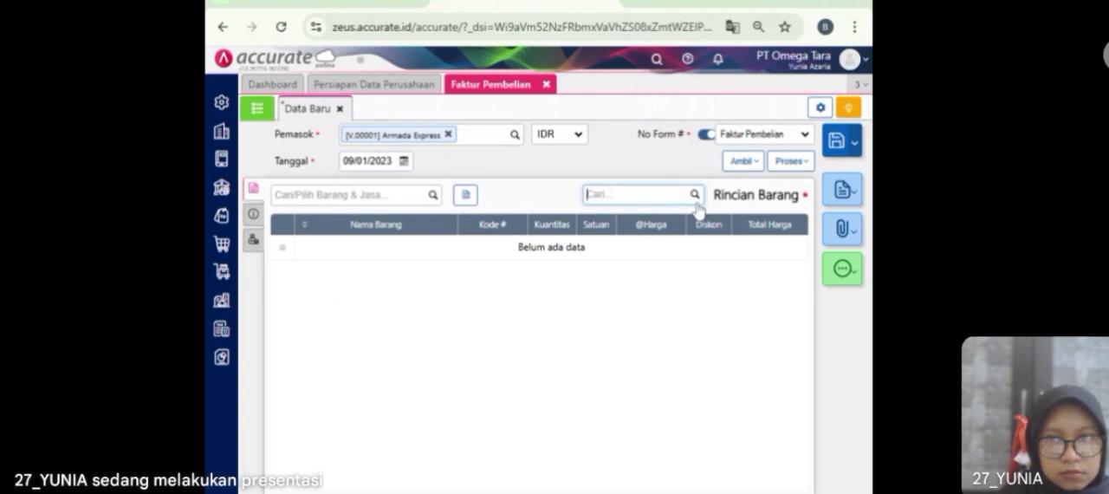
pyautogui.click(739, 161)
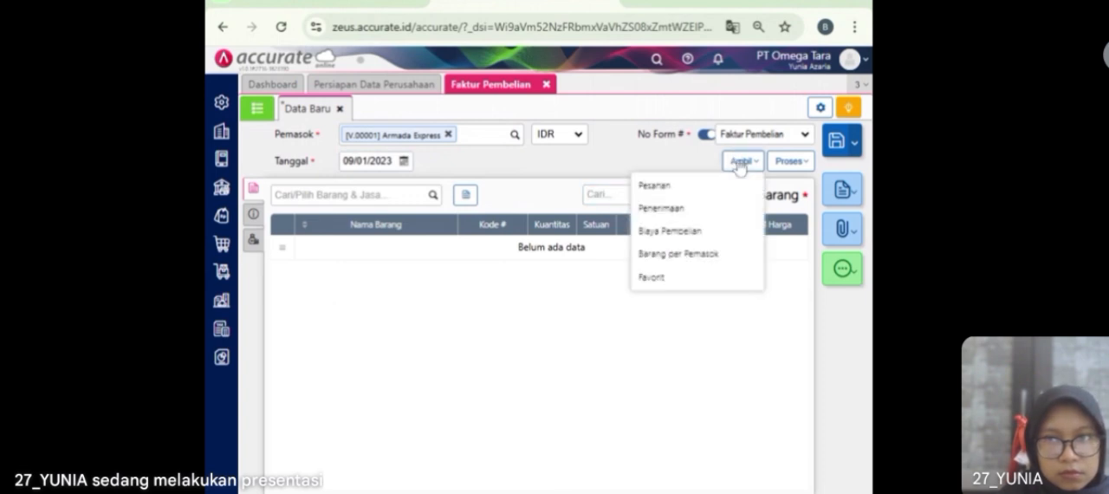
pyautogui.click(697, 236)
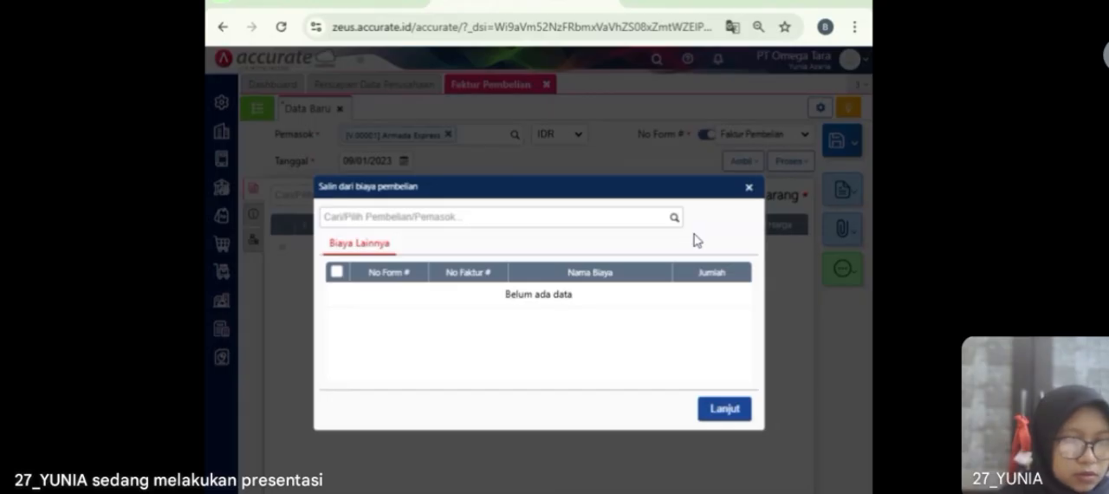
pyautogui.click(674, 219)
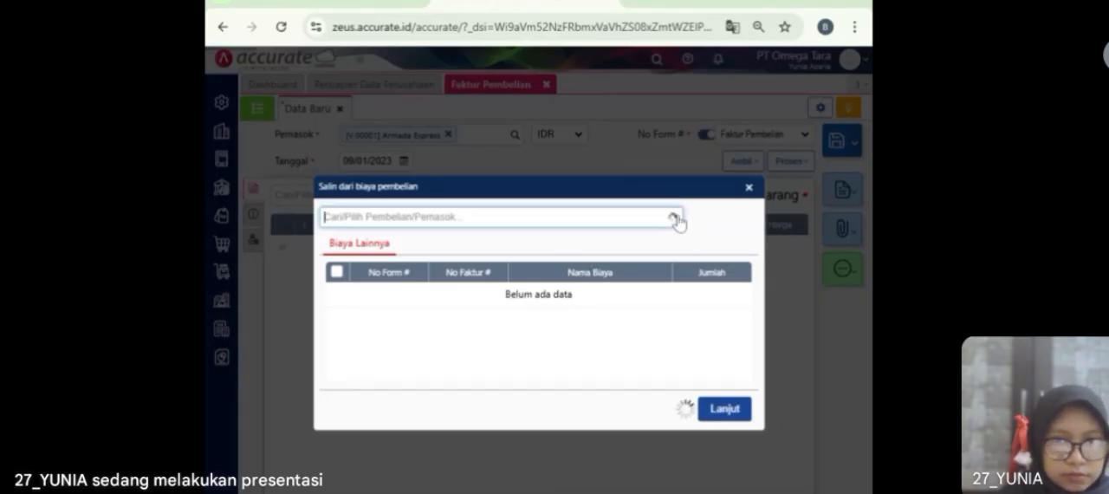
pyautogui.click(643, 247)
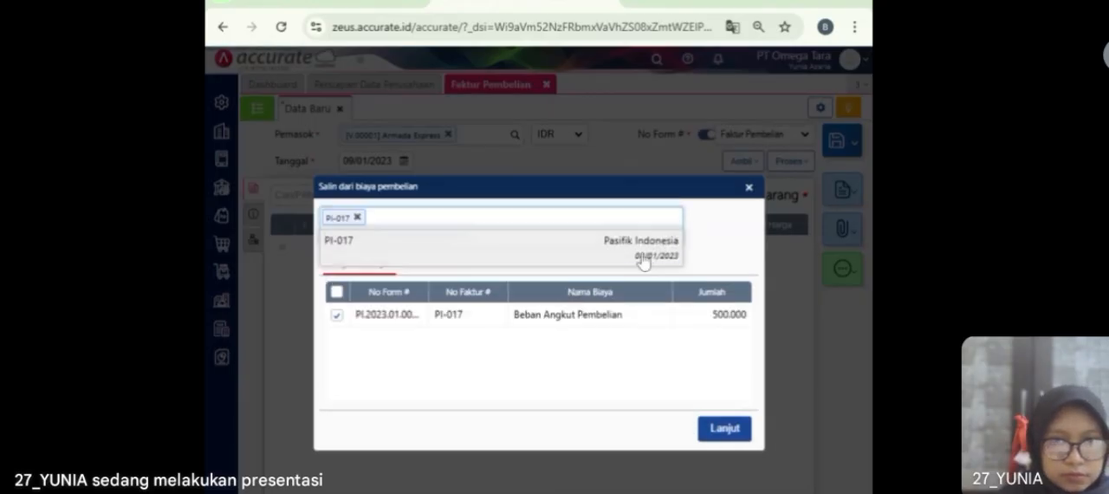
pyautogui.click(719, 433)
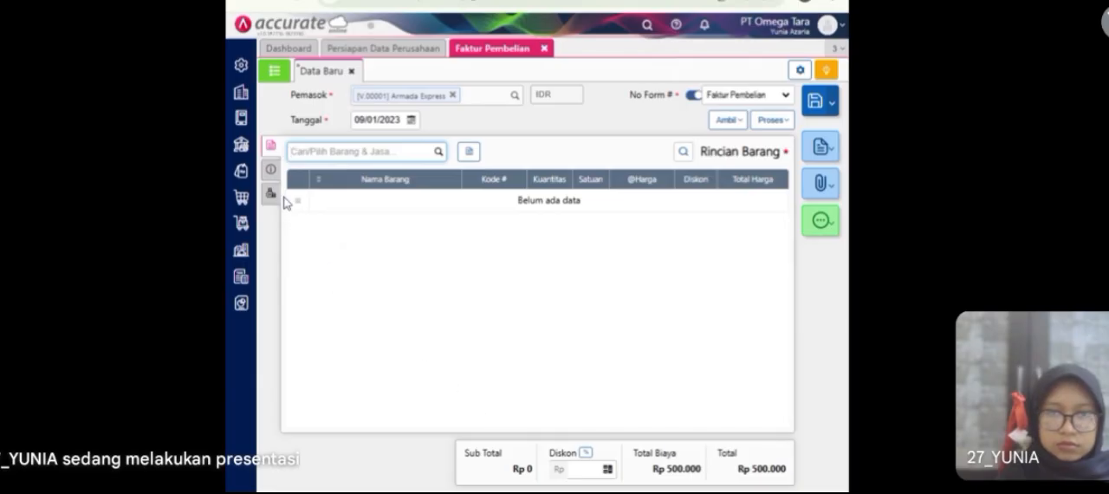
# Step: Change the Beban Angkut Pembelian cost on the Armada Express invoice to Rp 475.000
pyautogui.click(270, 192)
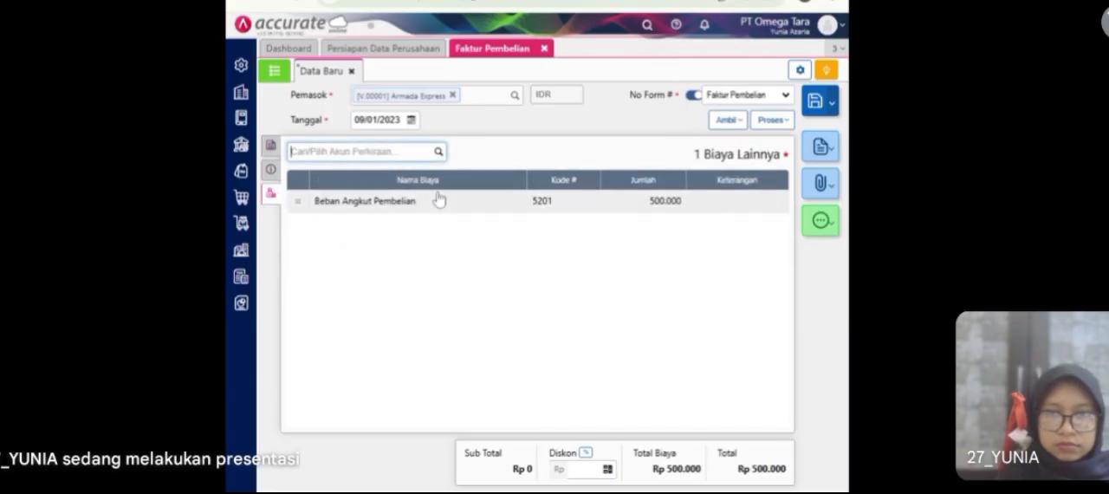
pyautogui.click(526, 206)
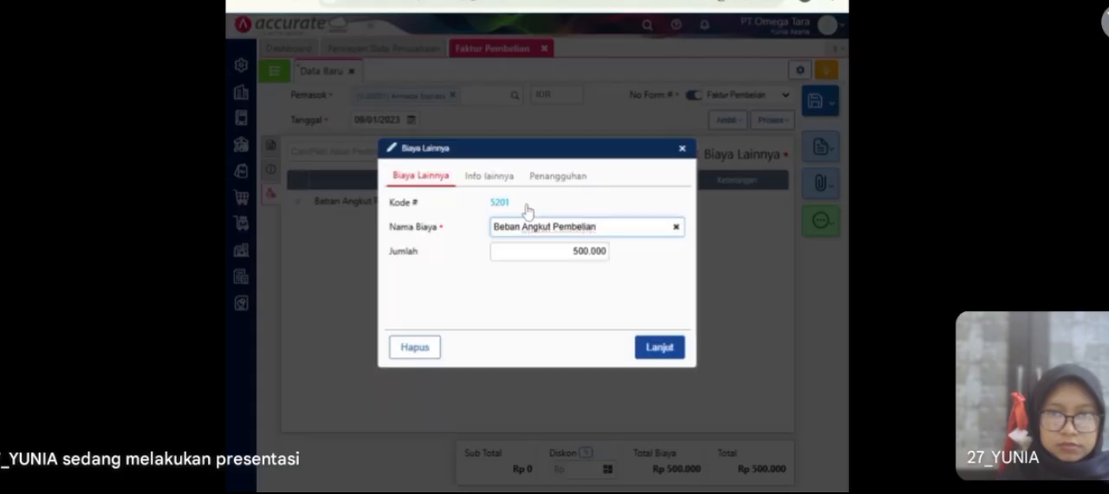
pyautogui.moveTo(570, 251); pyautogui.dragTo(617, 250)
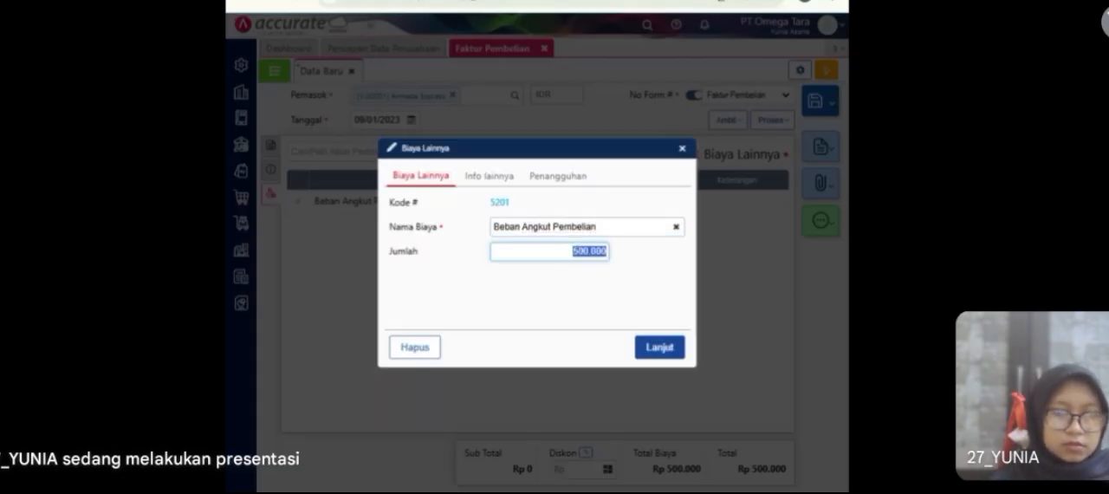
pyautogui.press('BackSpace')
pyautogui.write('475')
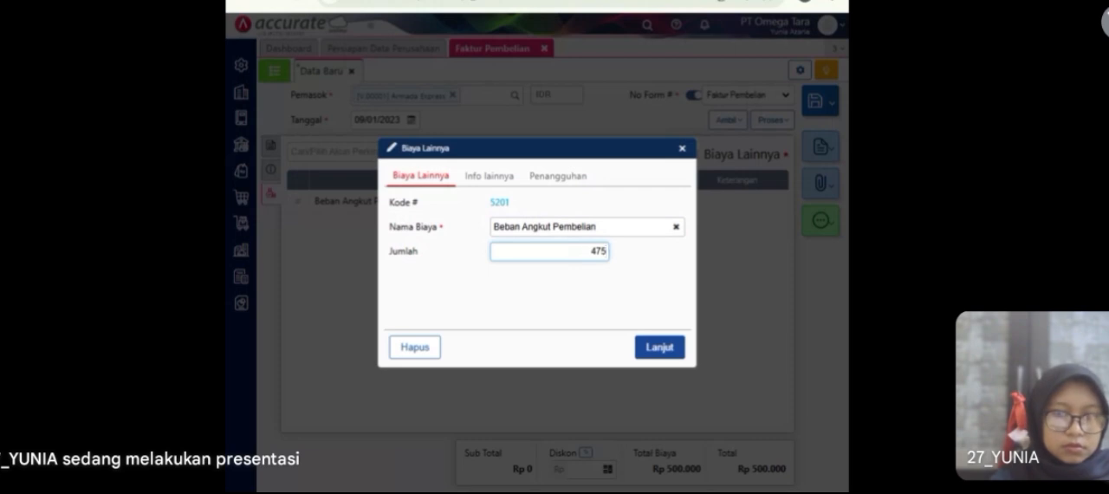
pyautogui.write('.000')
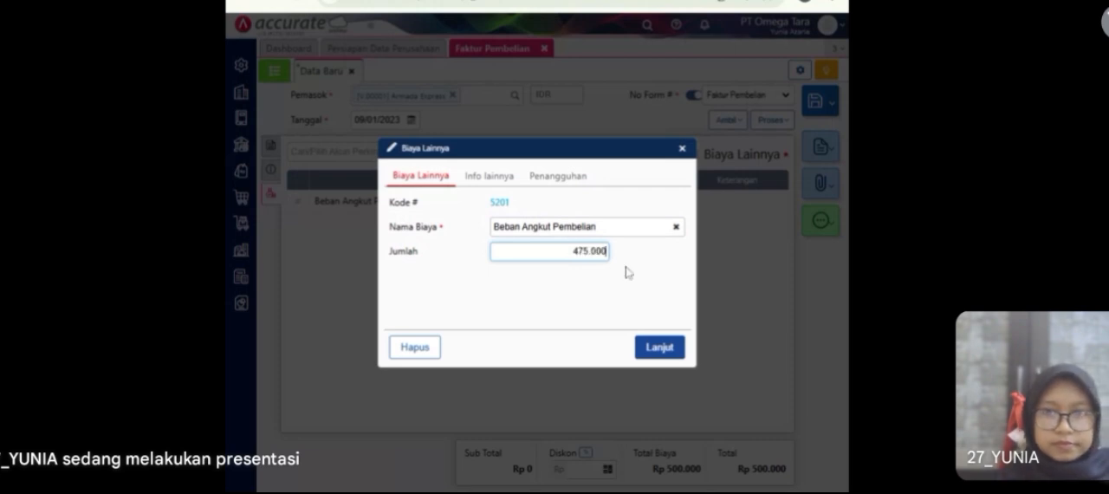
pyautogui.click(510, 178)
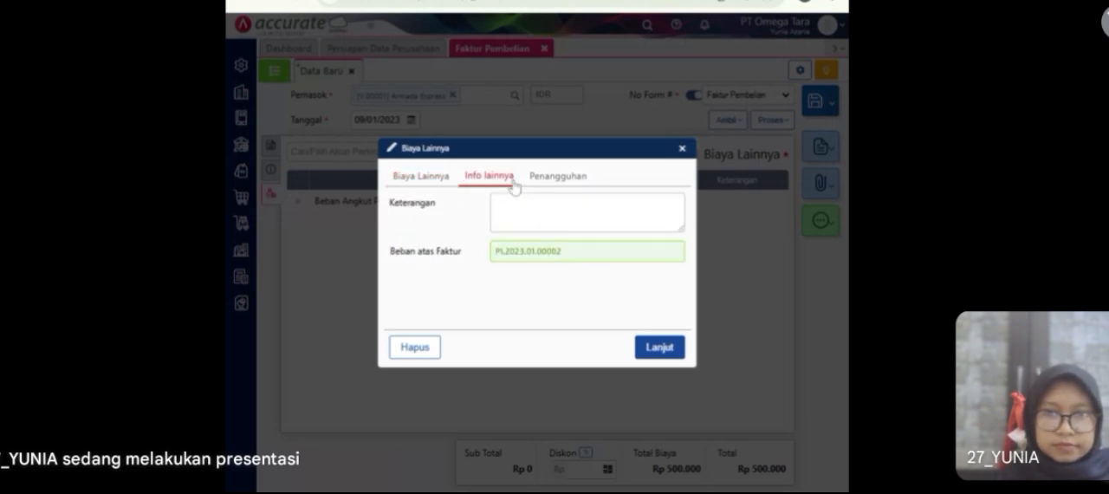
pyautogui.click(441, 185)
pyautogui.click(659, 348)
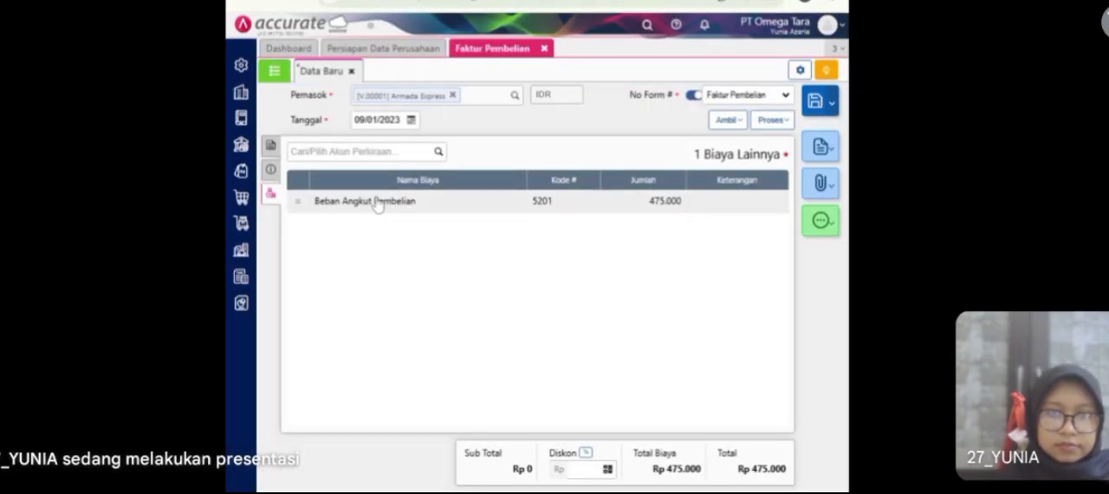
# Step: Enter AE1007 as the Armada Express invoice number and save the purchase invoice
pyautogui.click(272, 171)
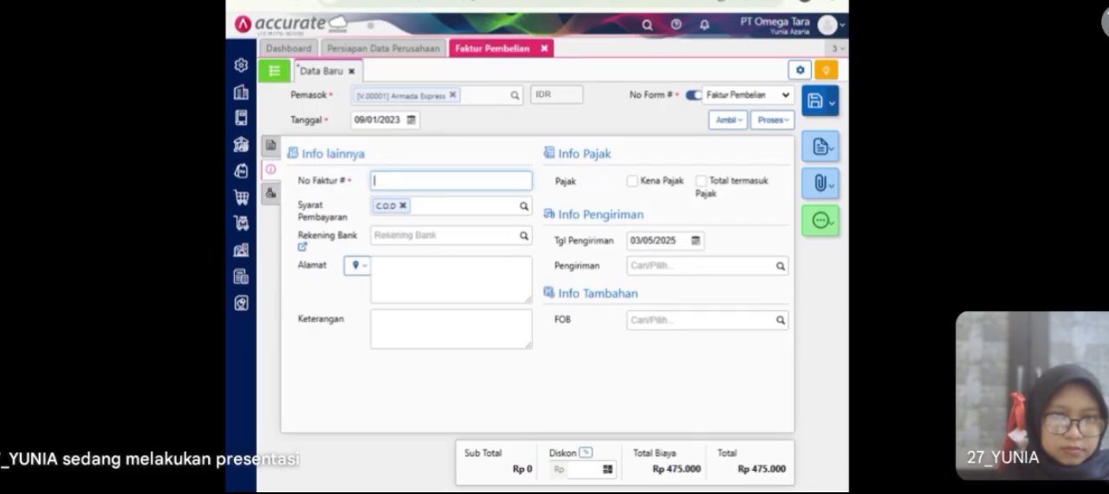
pyautogui.write('AE1007')
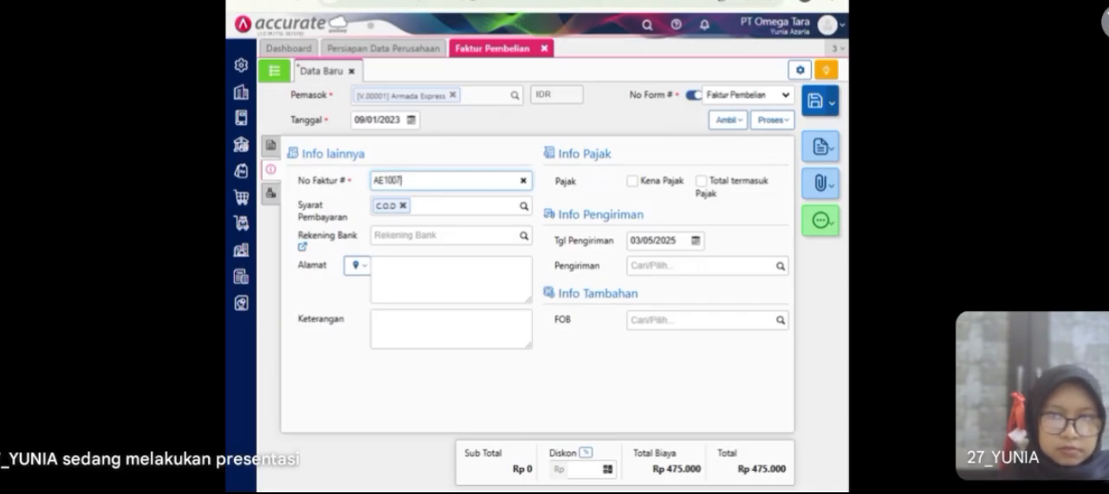
pyautogui.click(269, 154)
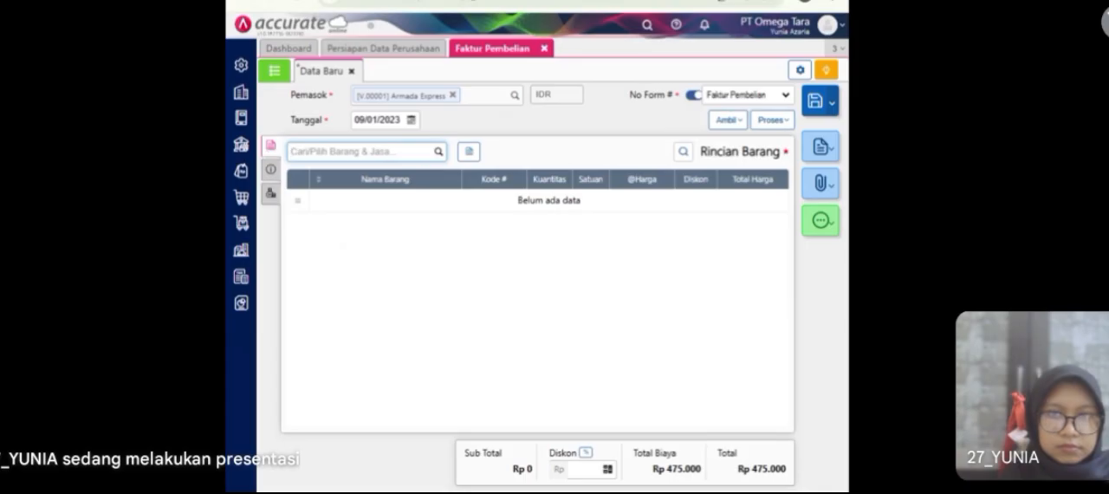
pyautogui.click(816, 104)
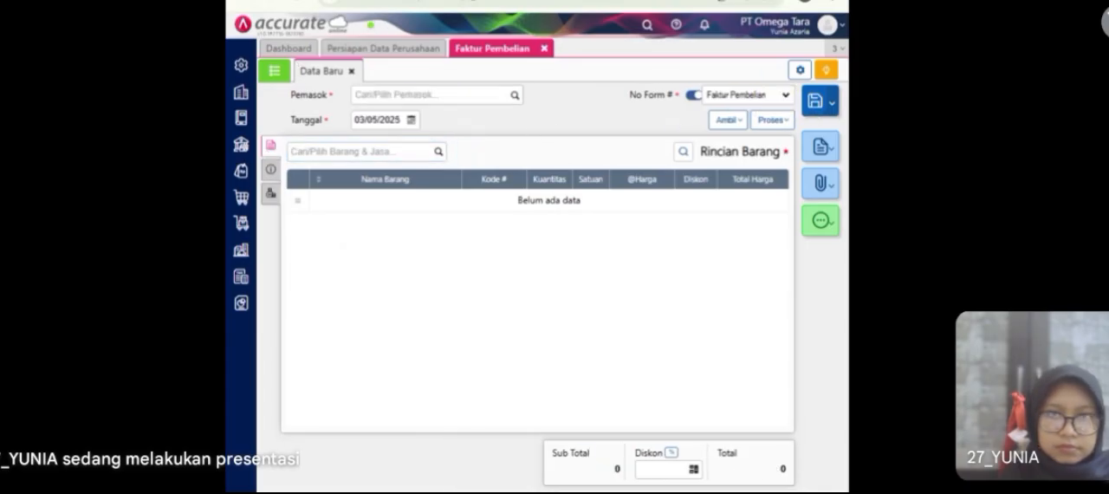
# Step: Review the journal details of the saved Armada Express invoice AE1007, then close the purchase invoice module
pyautogui.click(277, 76)
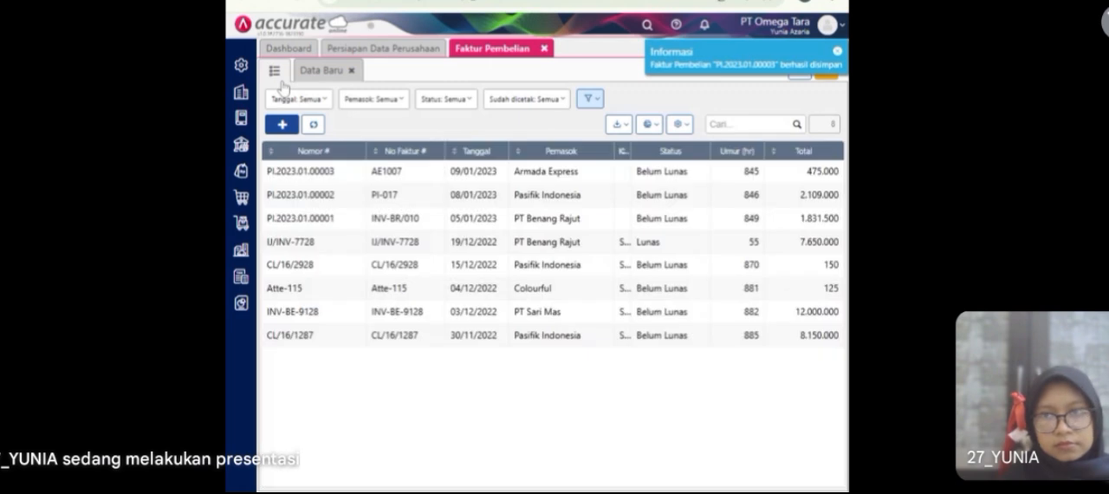
pyautogui.click(482, 184)
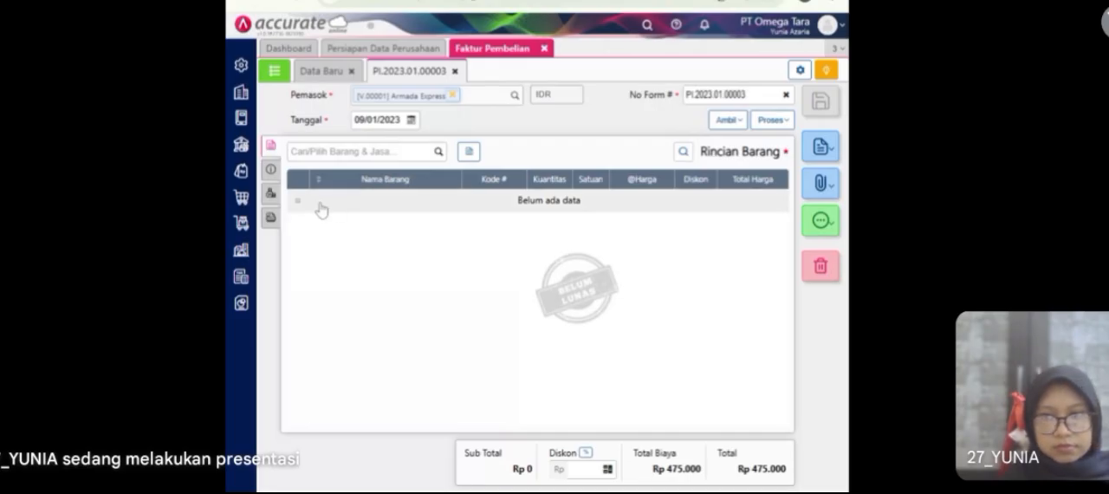
pyautogui.click(823, 227)
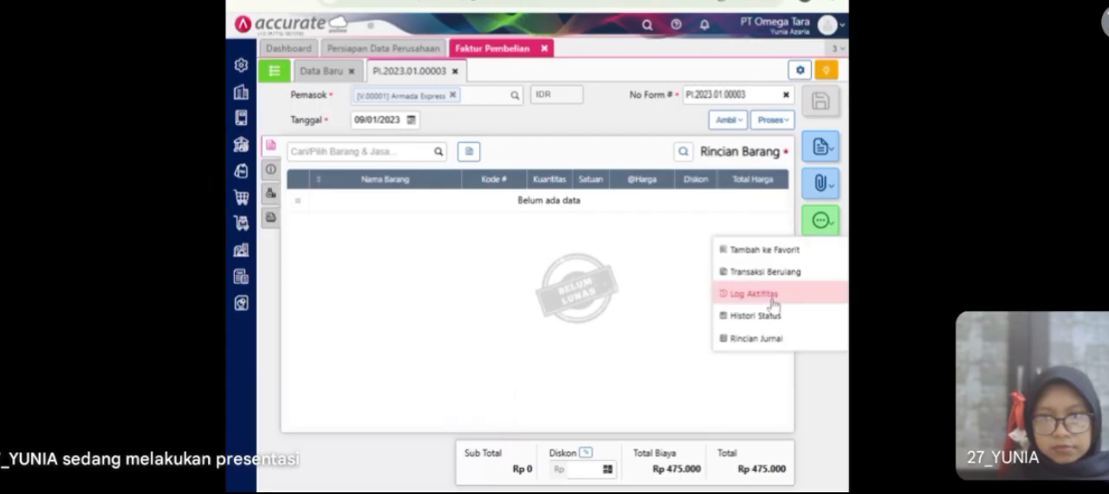
pyautogui.click(745, 339)
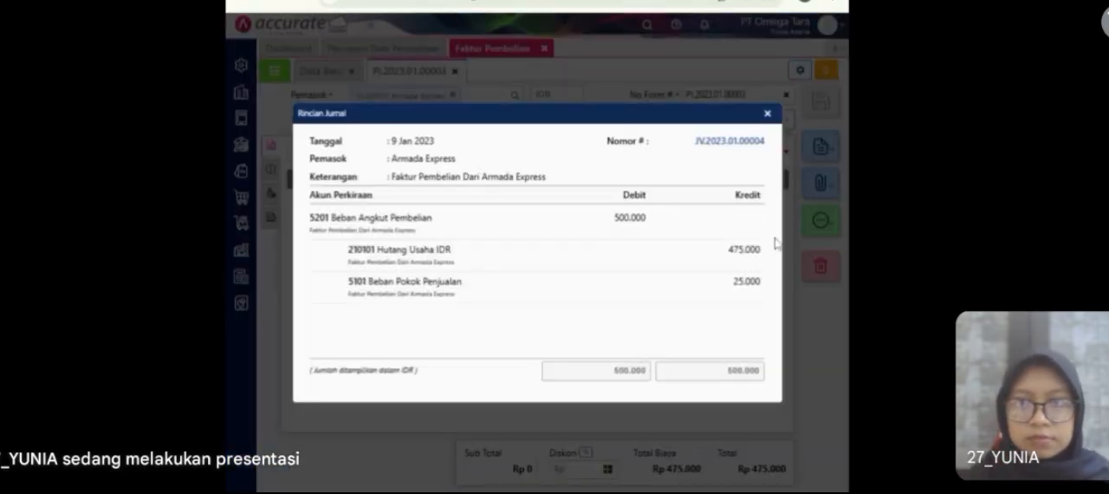
pyautogui.click(768, 115)
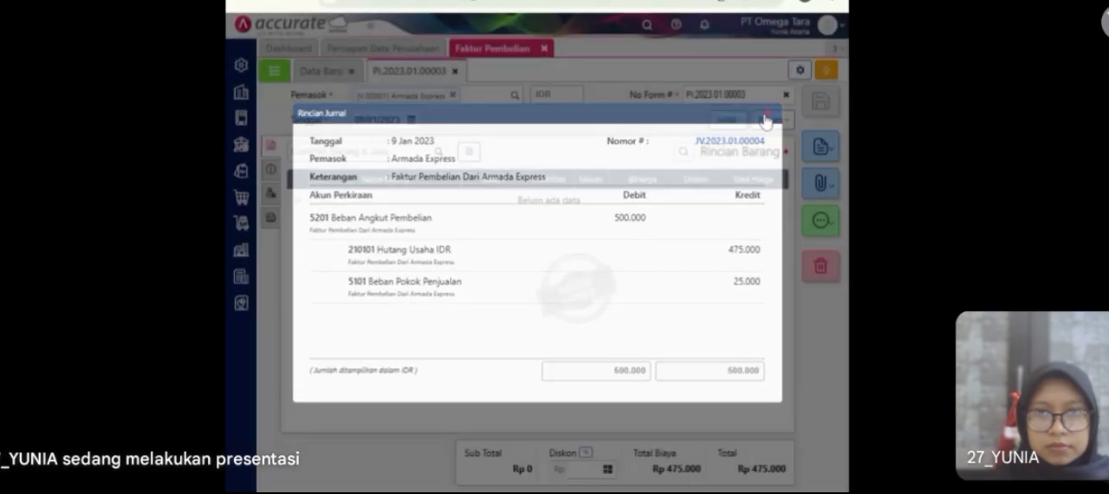
pyautogui.click(544, 49)
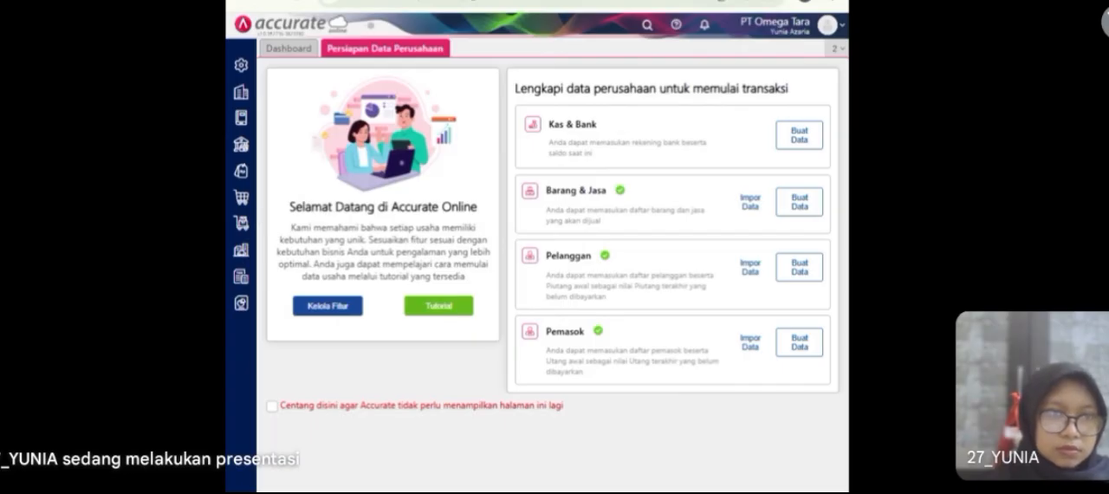
# Step: Start a new purchase down payment for supplier PT Sari Mas dated 10/01/2023
pyautogui.click(244, 205)
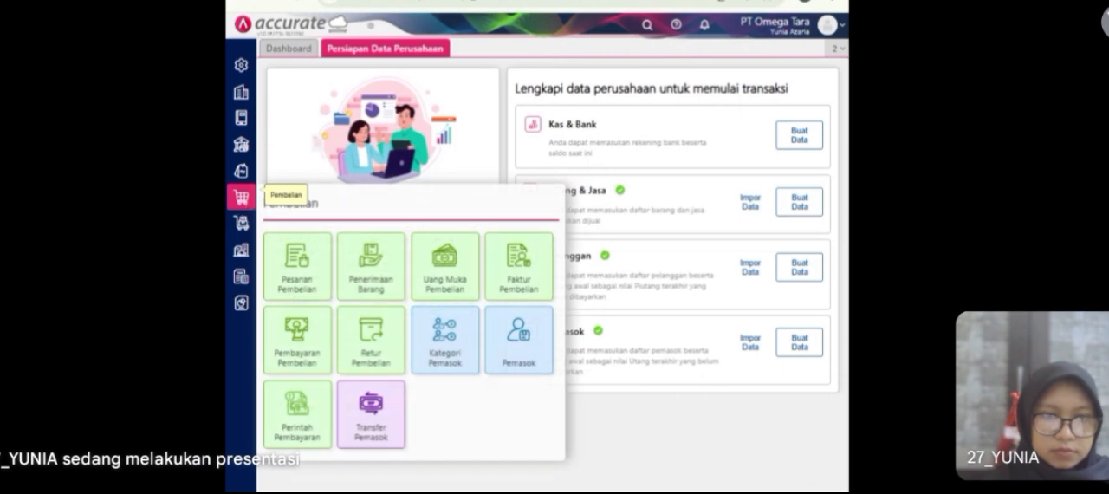
pyautogui.click(441, 293)
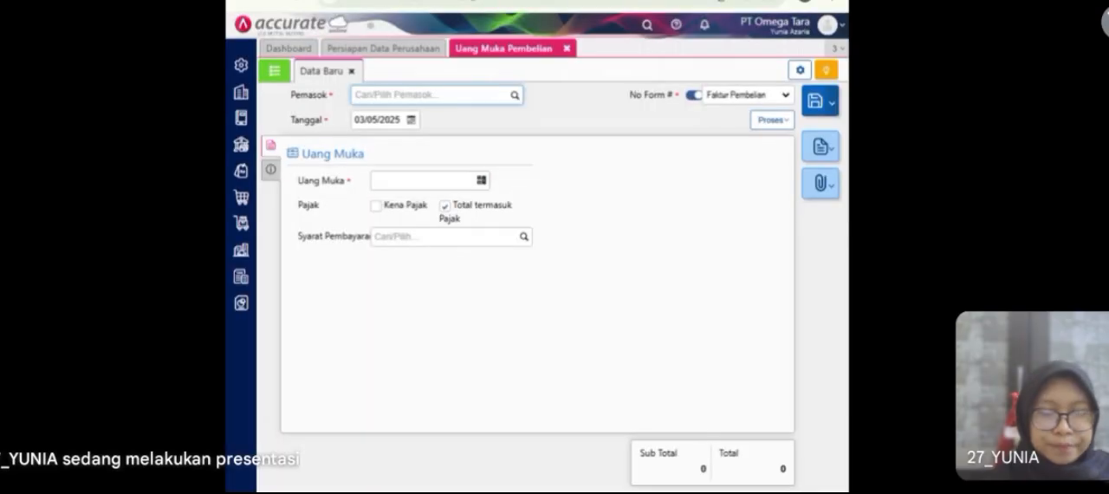
pyautogui.write('PT S')
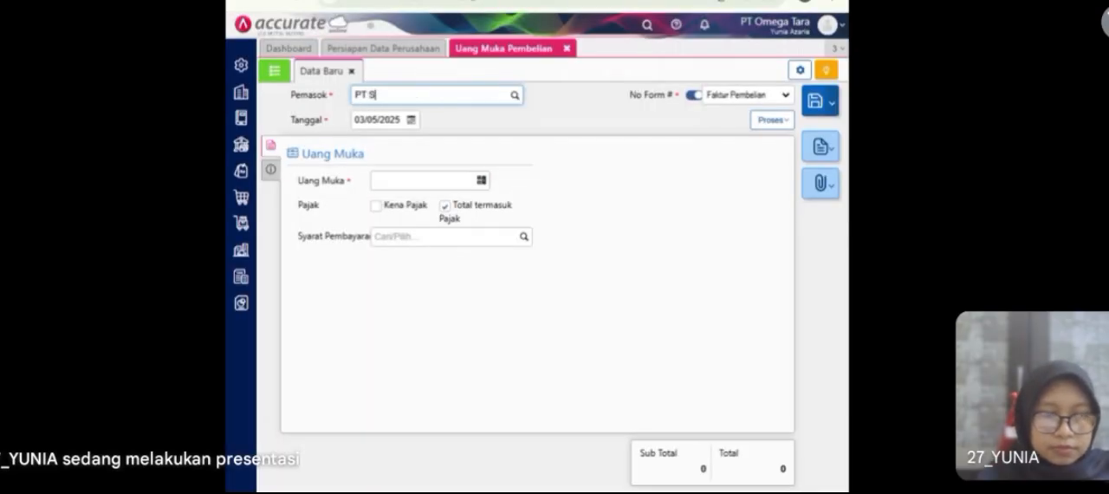
pyautogui.write('ari')
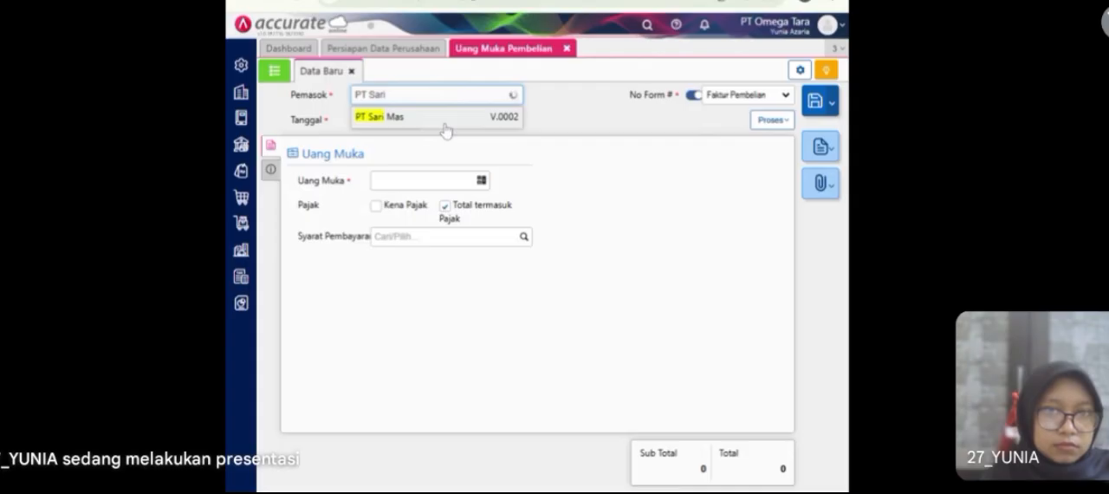
pyautogui.click(445, 125)
pyautogui.click(395, 120)
pyautogui.write('1')
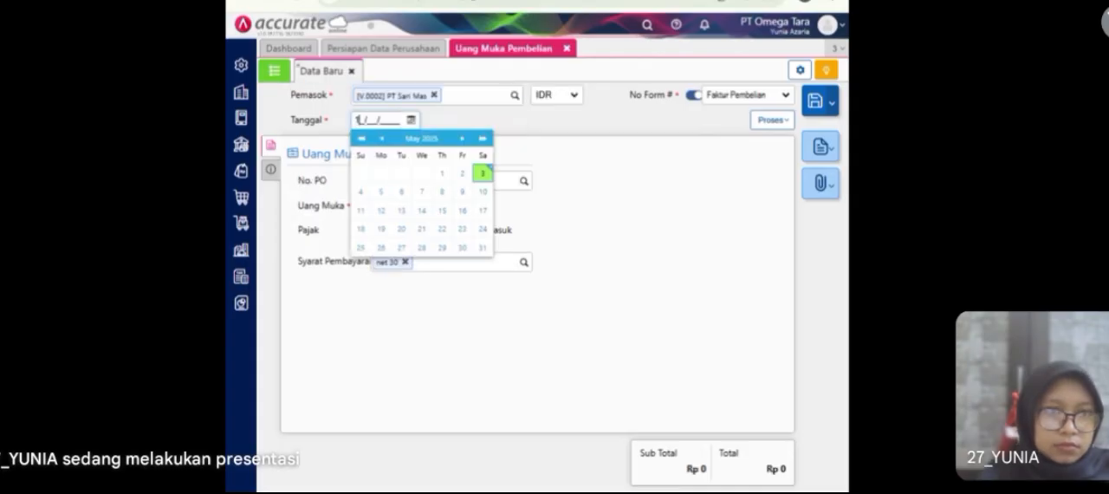
pyautogui.write('0/01/202')
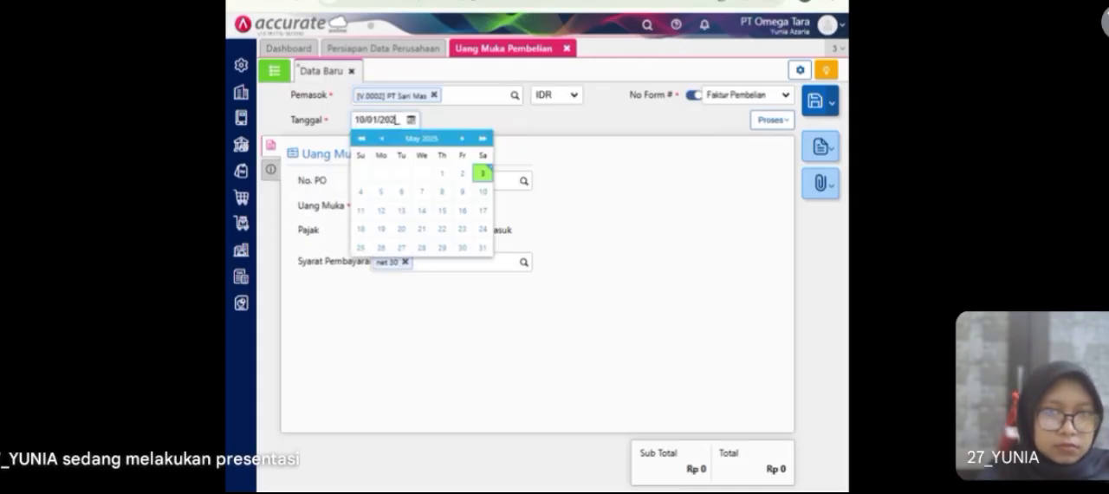
pyautogui.write('3')
pyautogui.click(438, 128)
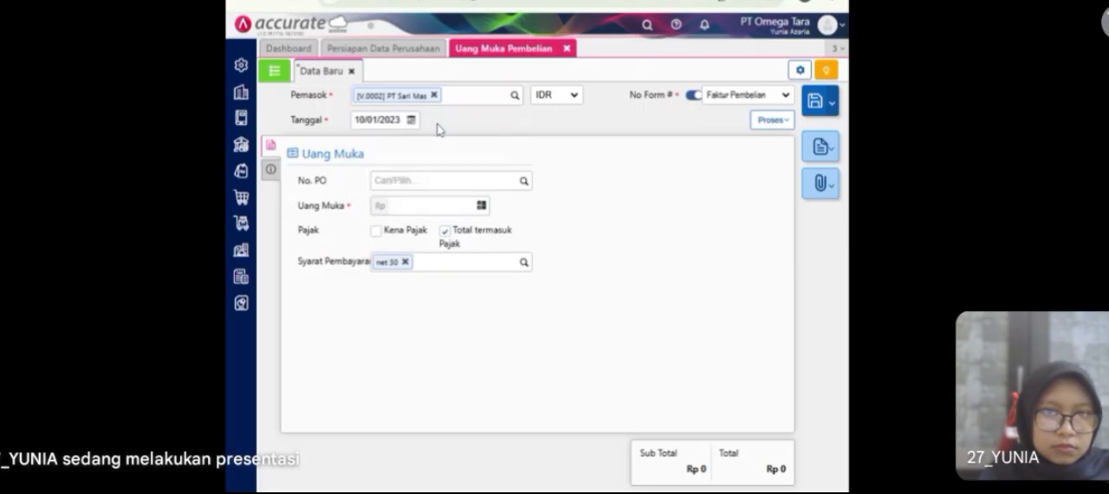
# Step: Set the down payment amount to Rp 7.500.000 and mark it as taxable
pyautogui.click(438, 206)
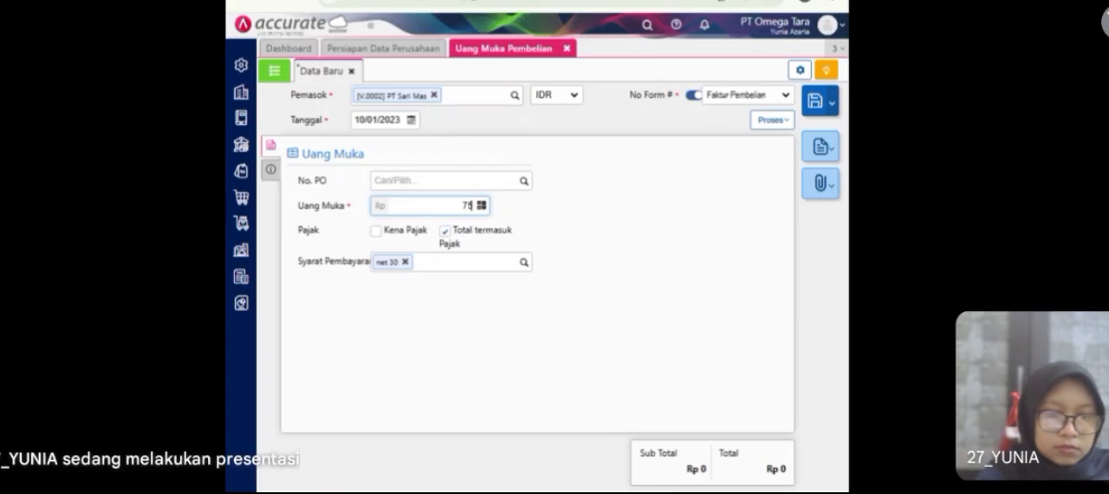
pyautogui.write('7.500.000')
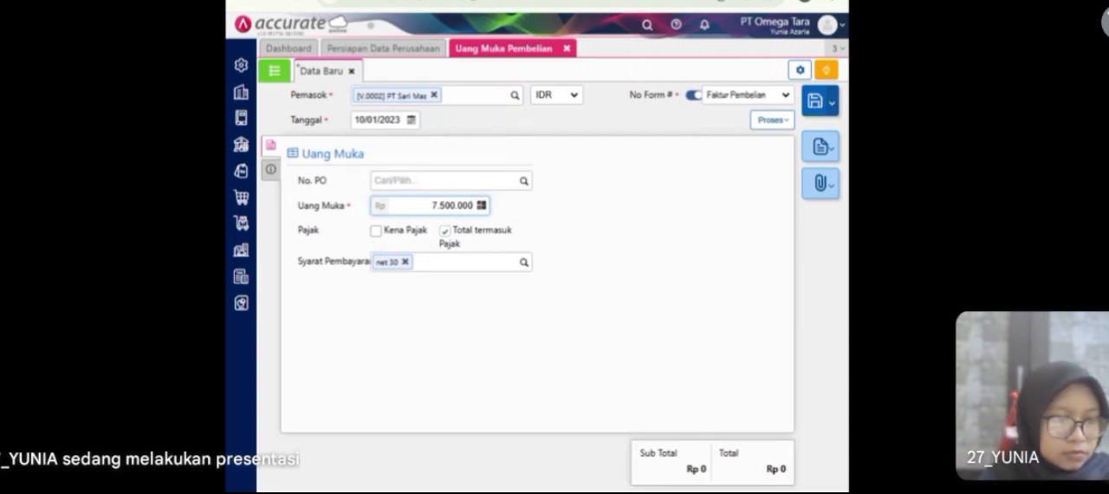
pyautogui.click(376, 231)
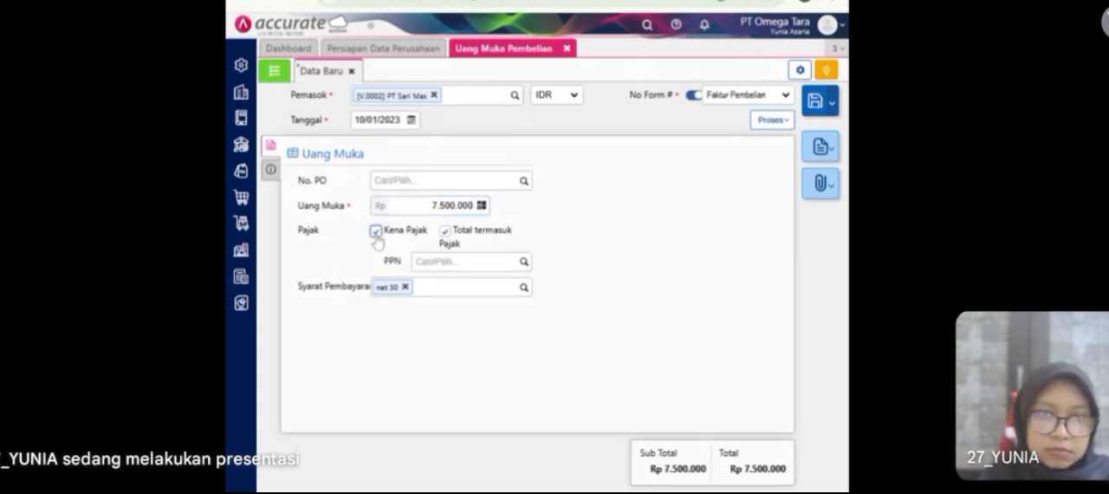
# Step: Enter DPI2323 as the down payment's invoice number and return to its down payment details
pyautogui.click(269, 170)
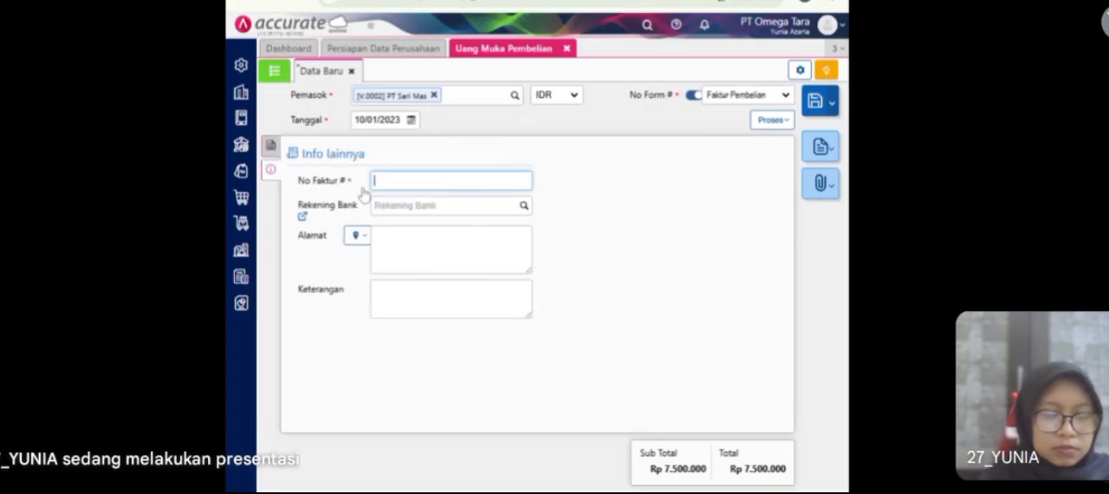
pyautogui.write('DPI')
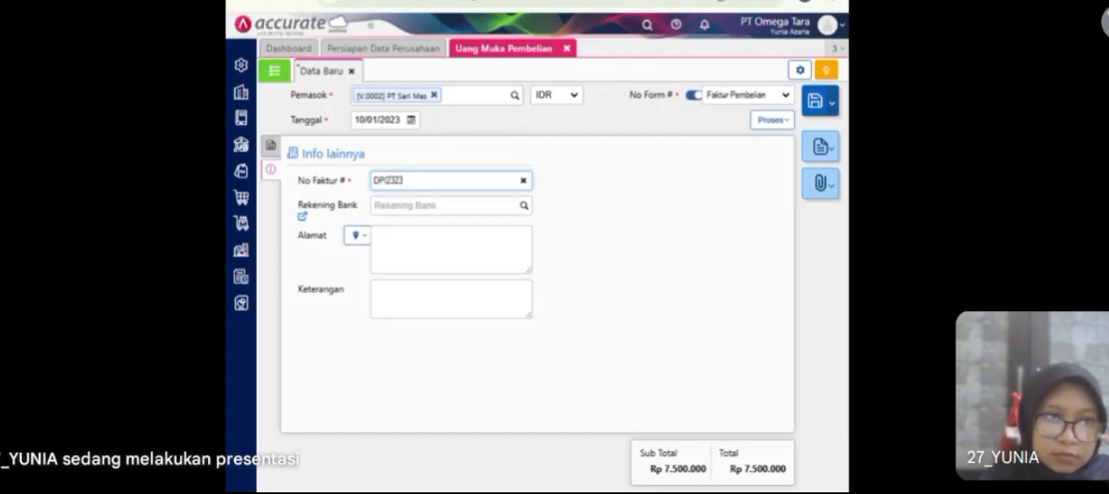
pyautogui.click(269, 146)
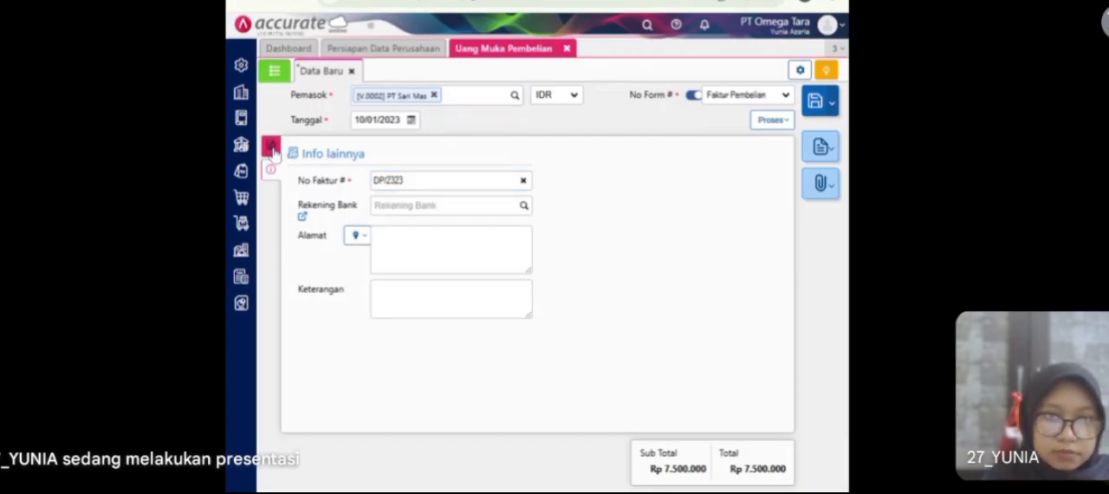
# Step: Try to process the PT Sari Mas down payment into a payment, then reopen the entry for editing
pyautogui.click(769, 122)
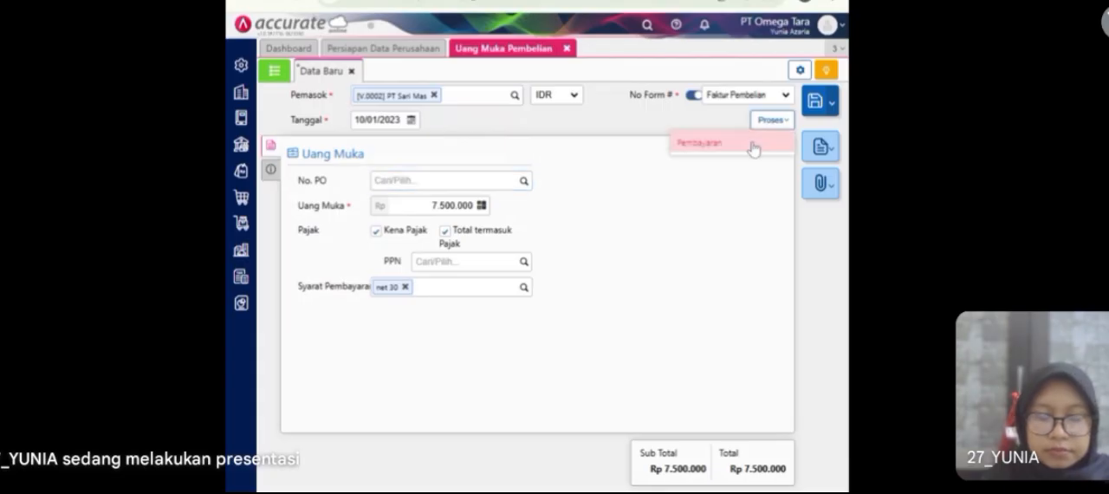
pyautogui.click(751, 145)
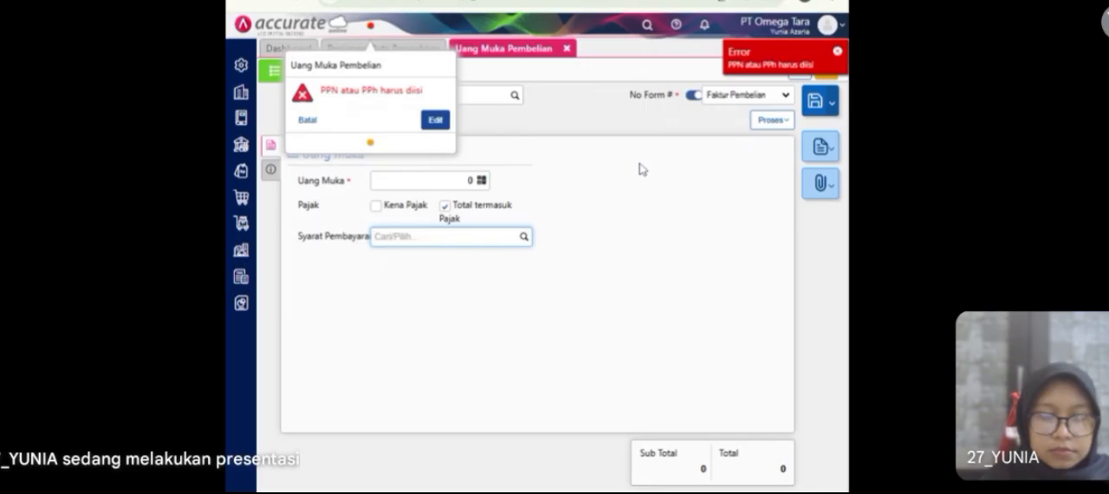
pyautogui.click(430, 122)
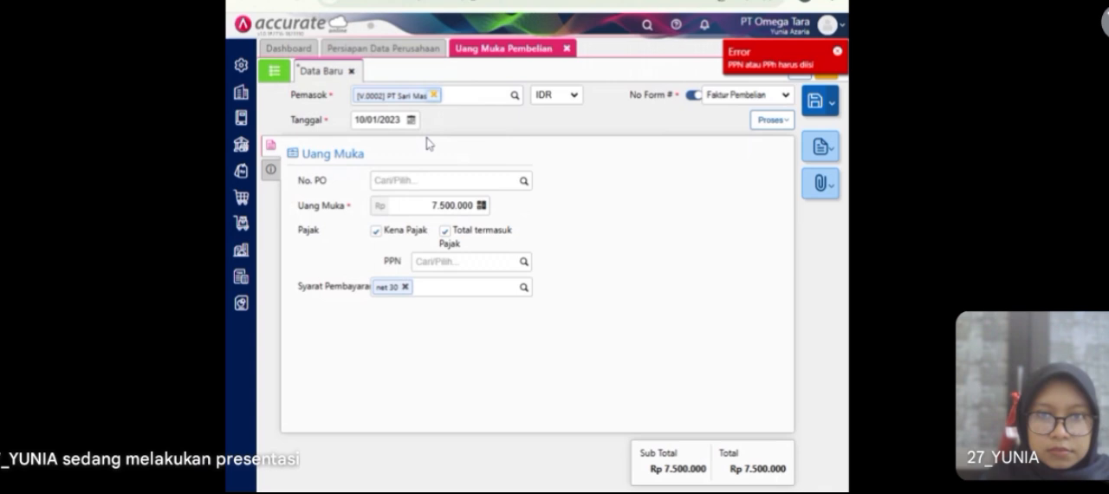
# Step: Assign Pajak Pertambahan Nilai as the down payment's PPN and check the tax invoice date
pyautogui.click(521, 266)
pyautogui.click(492, 295)
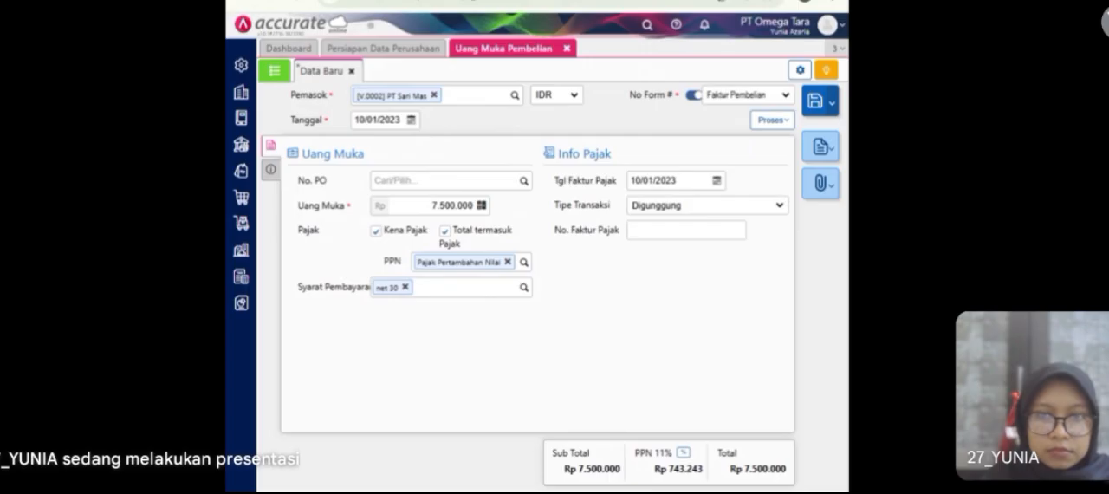
pyautogui.click(676, 180)
pyautogui.click(677, 180)
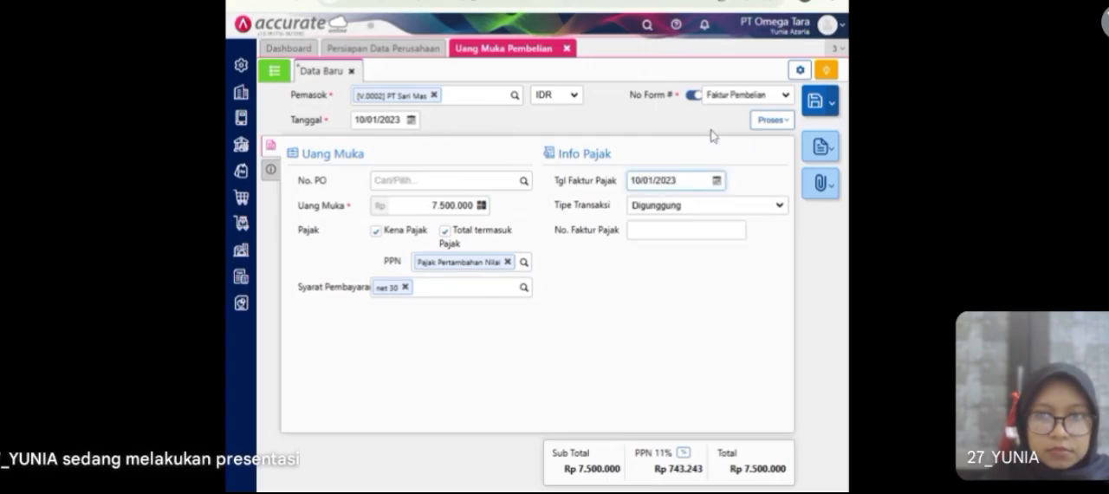
# Step: Process the PT Sari Mas down payment into a purchase payment
pyautogui.click(269, 173)
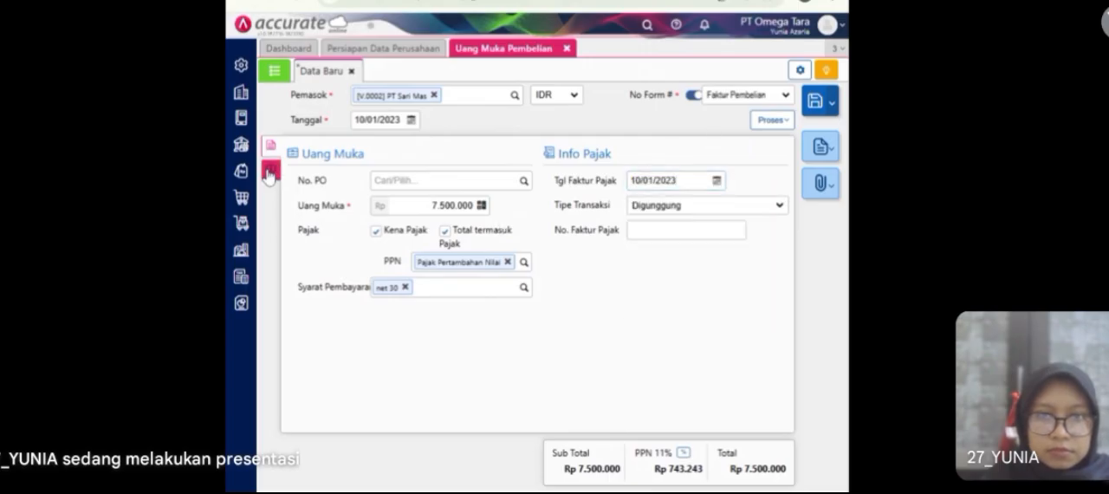
pyautogui.click(270, 145)
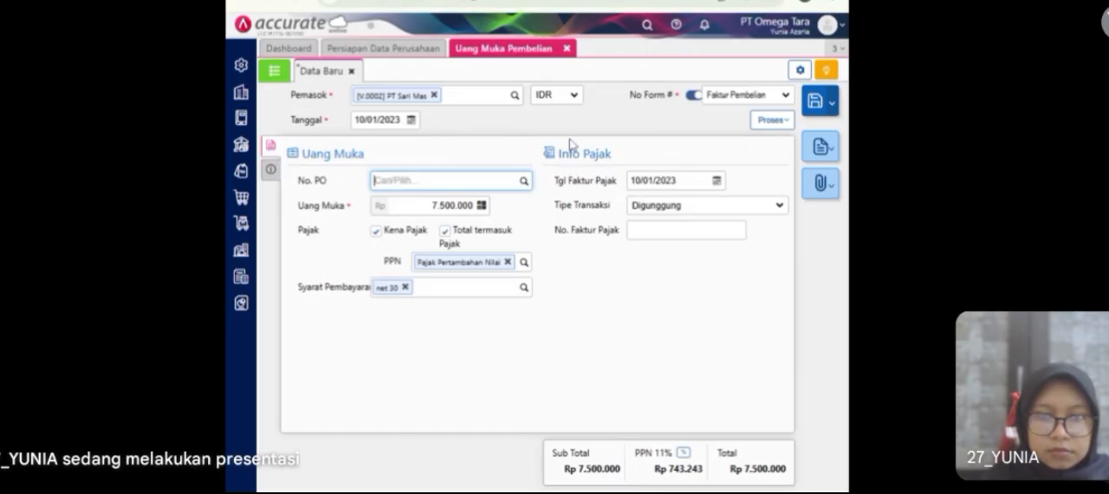
pyautogui.click(829, 105)
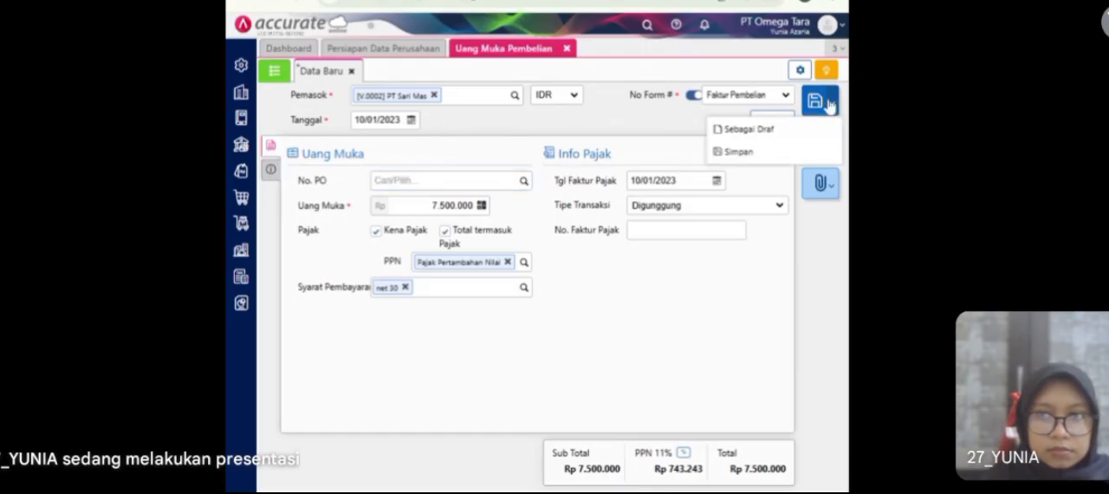
pyautogui.click(664, 131)
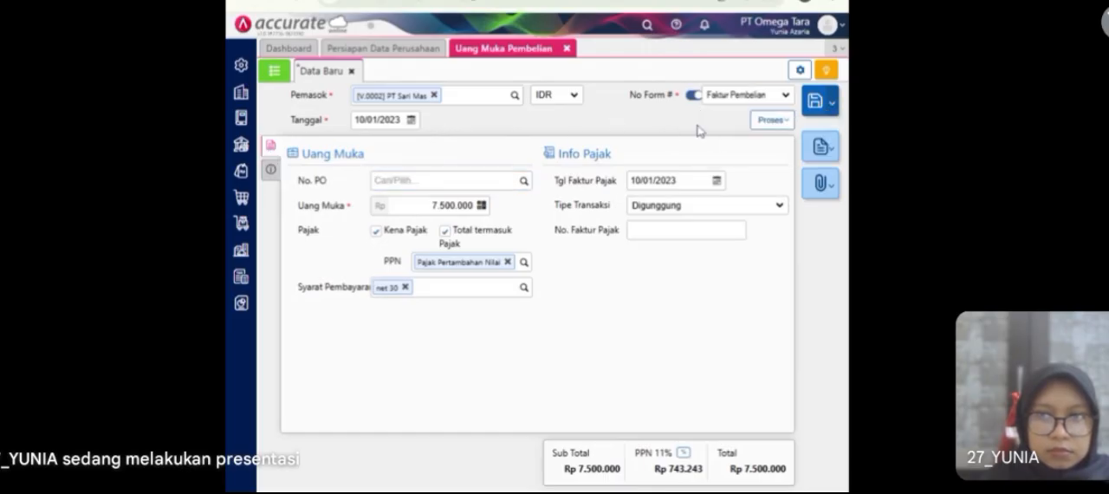
pyautogui.click(772, 121)
pyautogui.click(739, 148)
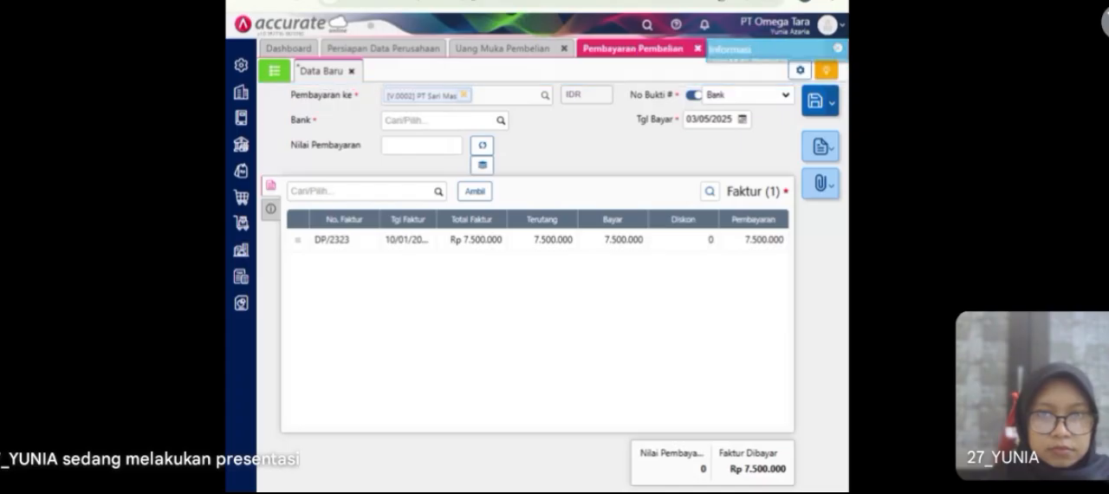
# Step: Pay the down payment from Bank Mandiri IDR with a payment value of Rp 7.500.000 dated 10/01/2023
pyautogui.click(501, 121)
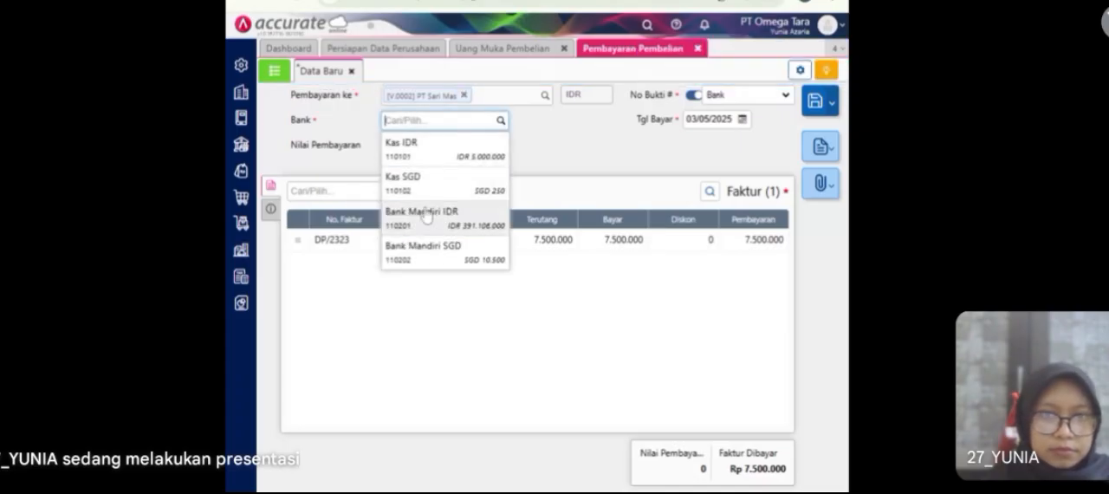
pyautogui.click(425, 217)
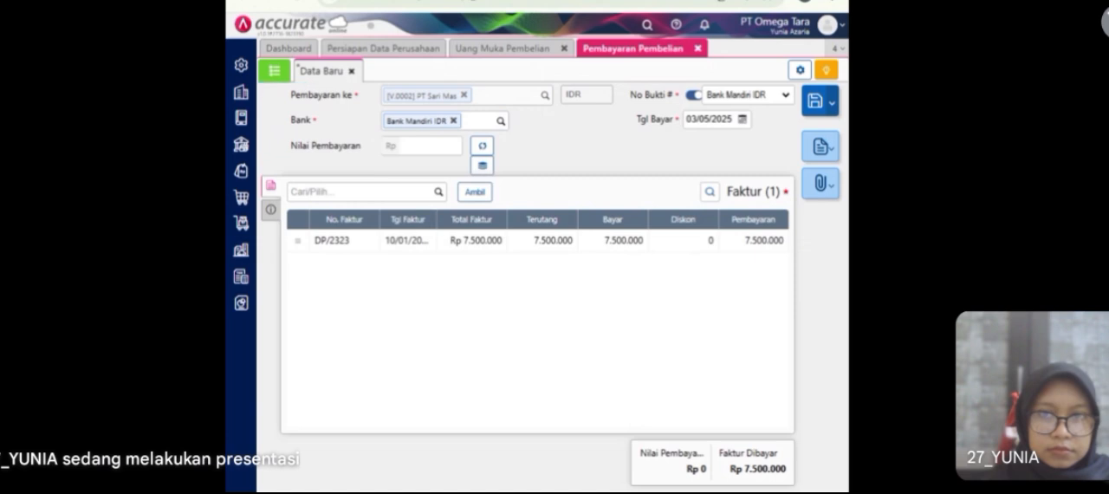
pyautogui.click(481, 149)
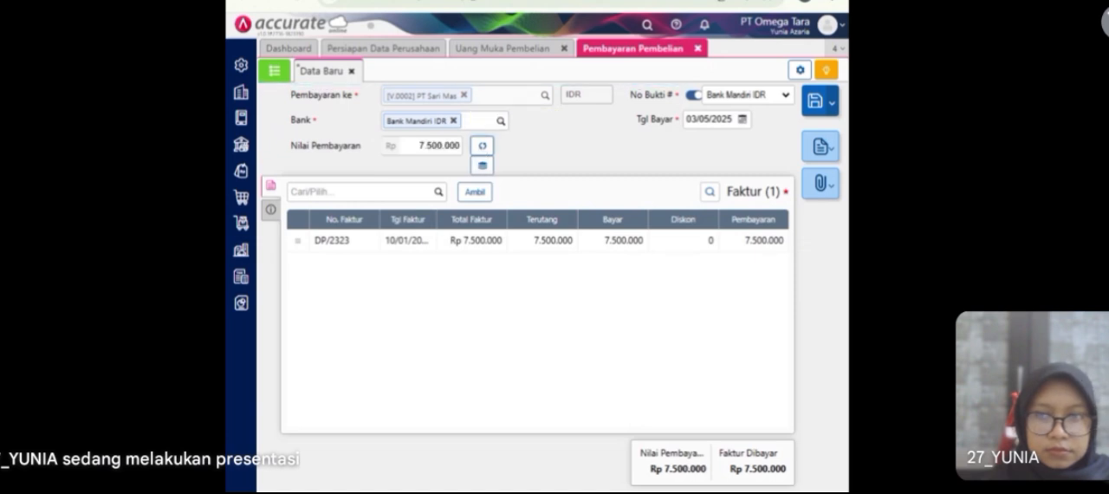
pyautogui.click(708, 119)
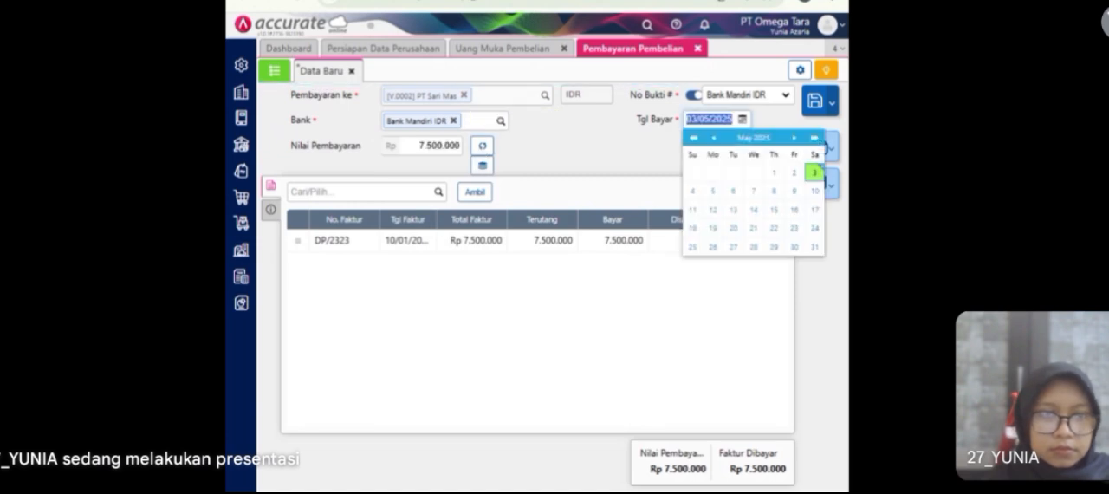
pyautogui.write('10/01/2023')
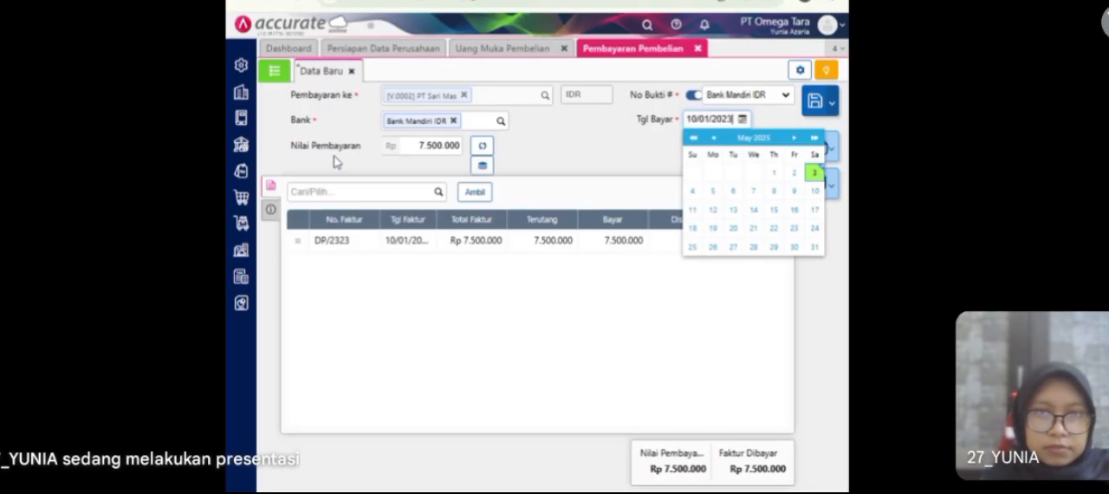
# Step: Set the purchase payment's method to Transfer Bank in its additional information
pyautogui.click(272, 210)
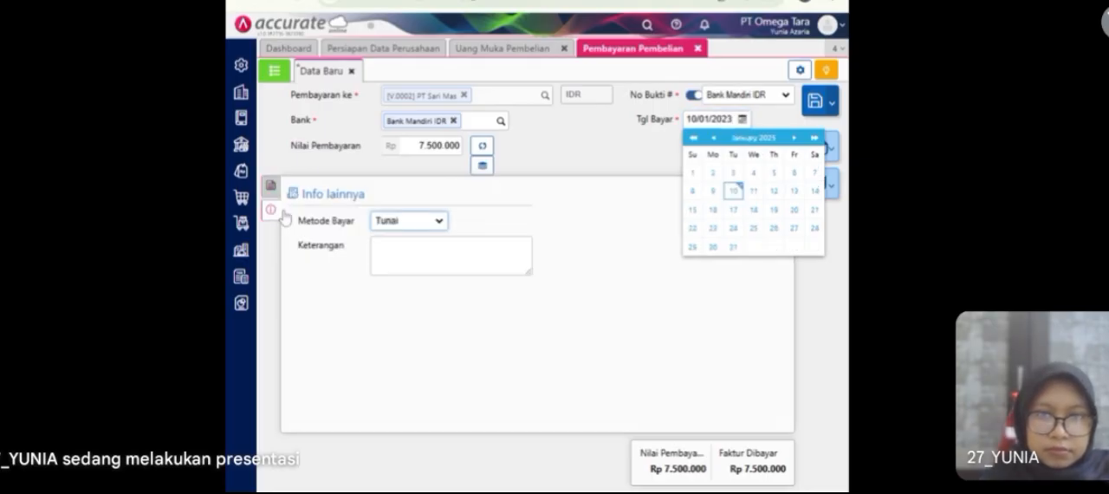
pyautogui.click(389, 224)
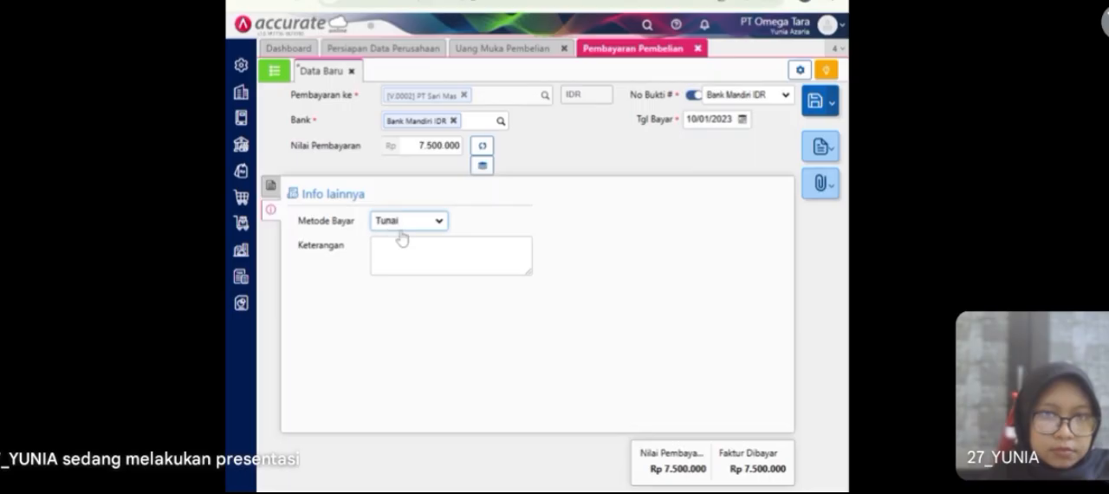
pyautogui.click(405, 284)
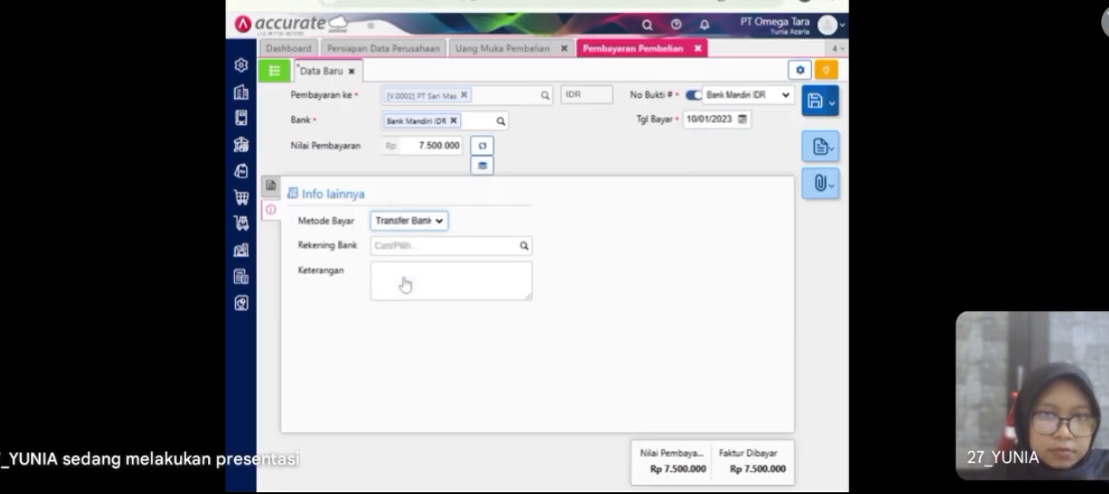
# Step: Save the PT Sari Mas purchase payment and close the payment and down payment forms
pyautogui.click(270, 187)
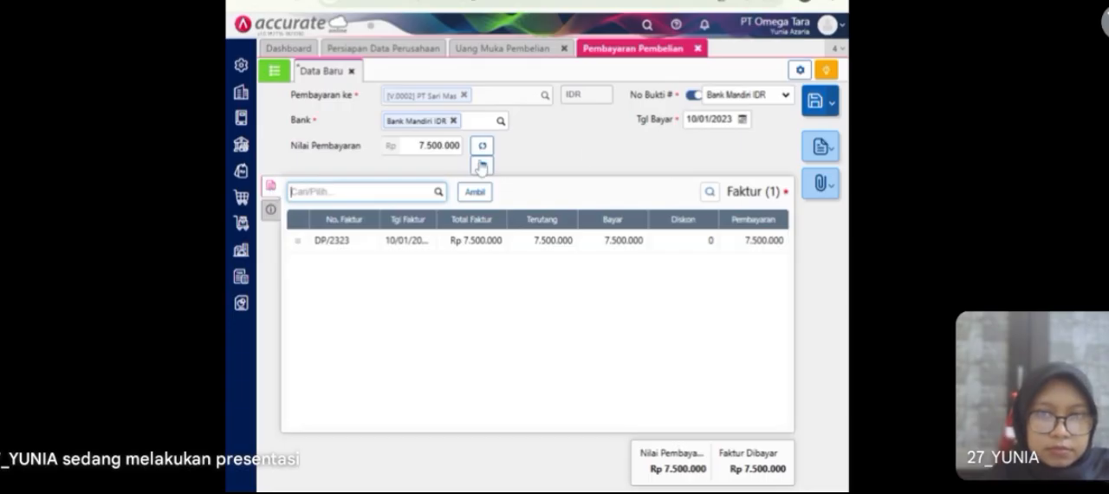
pyautogui.click(819, 102)
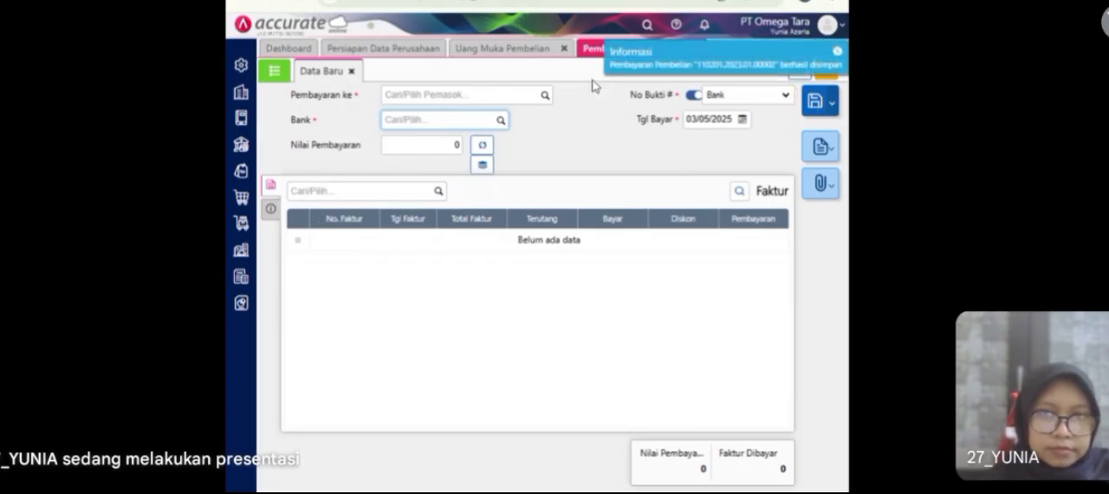
pyautogui.click(563, 50)
pyautogui.click(567, 50)
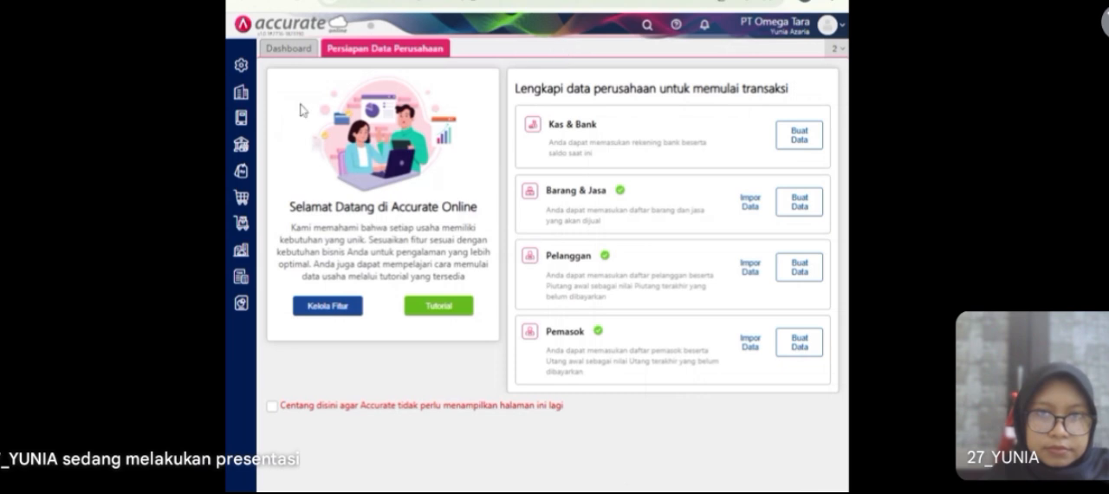
# Step: Open the bank history and select the Bank Mandiri IDR account
pyautogui.click(244, 148)
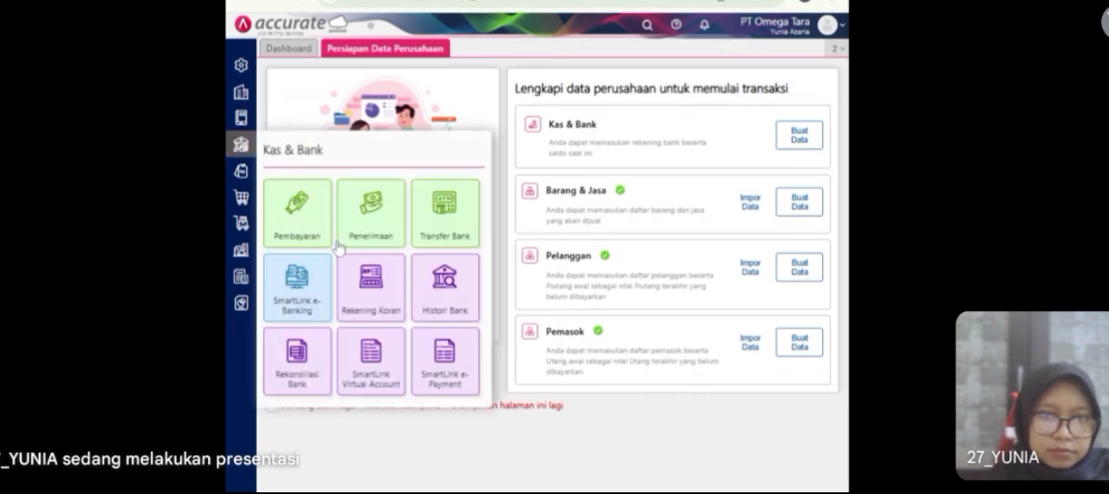
pyautogui.click(446, 279)
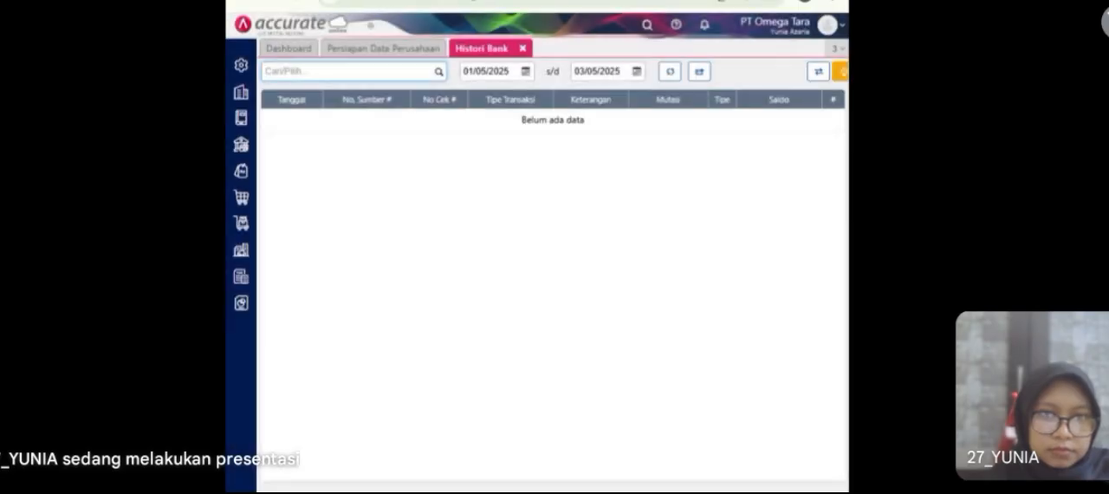
pyautogui.click(438, 73)
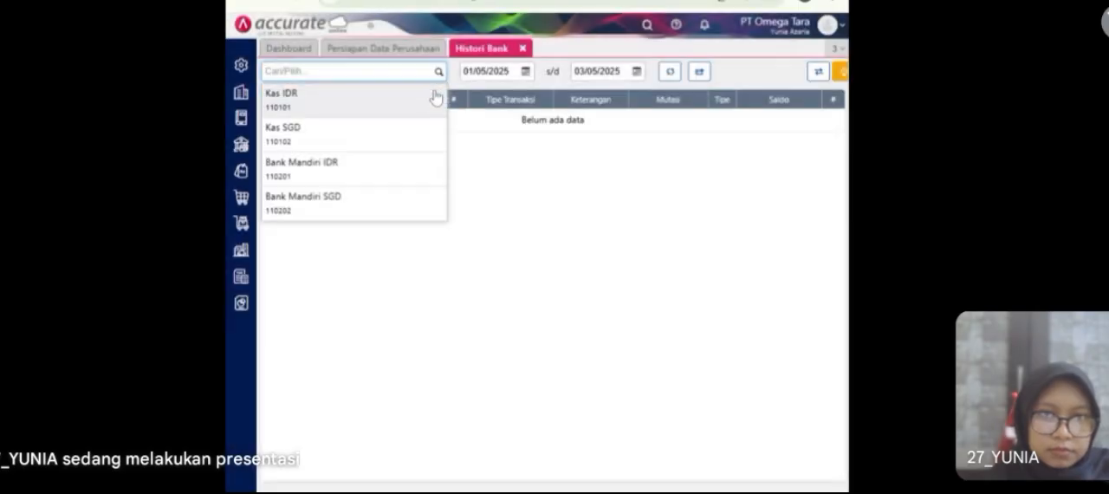
pyautogui.click(375, 171)
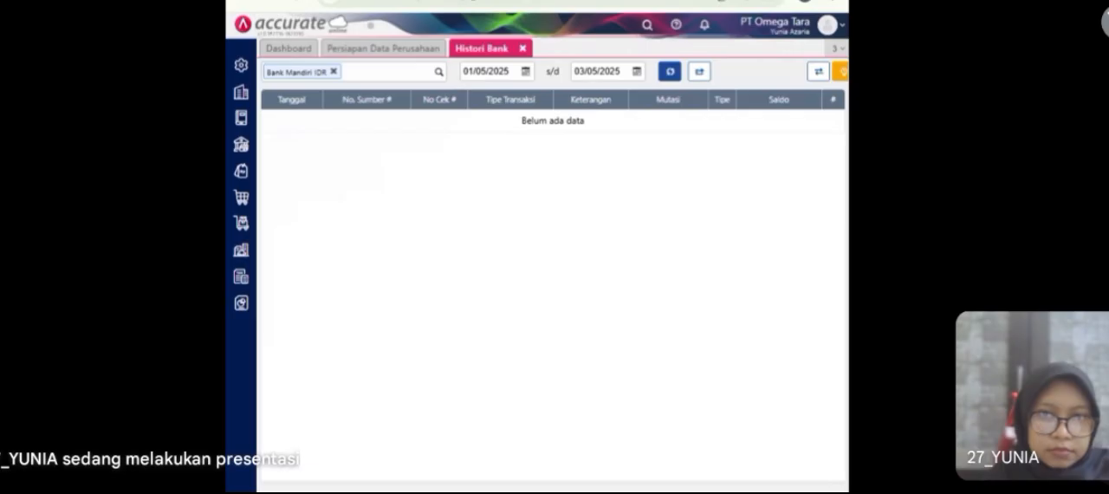
# Step: Display the account's transaction history for the period 01/01/2023 to 10/01/2023
pyautogui.click(512, 71)
pyautogui.write('01/01/2023')
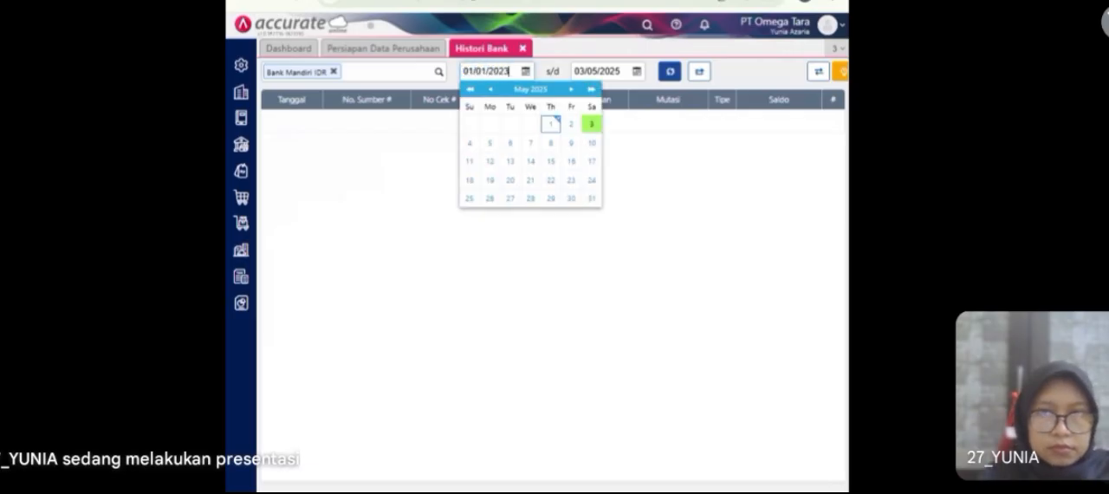
pyautogui.click(646, 137)
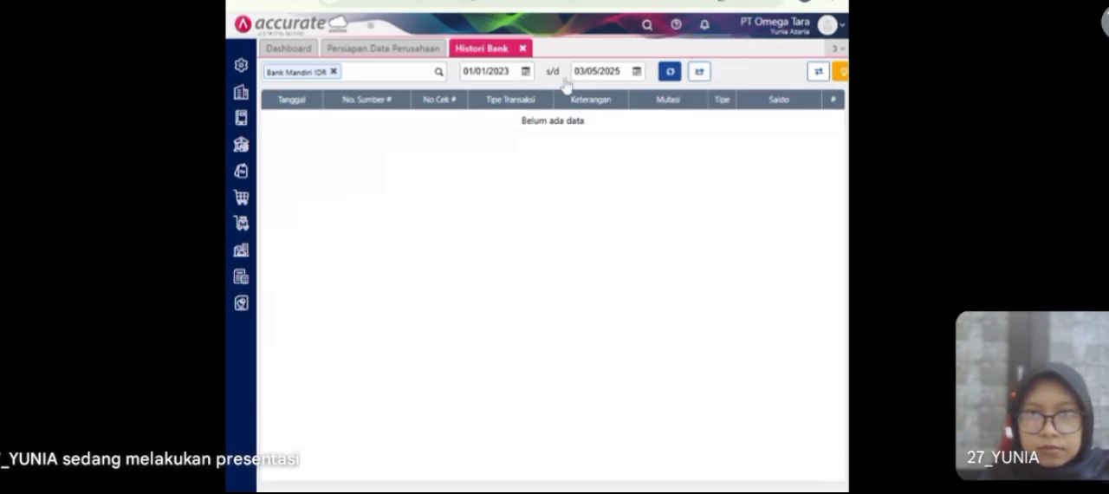
pyautogui.click(600, 72)
pyautogui.write('1')
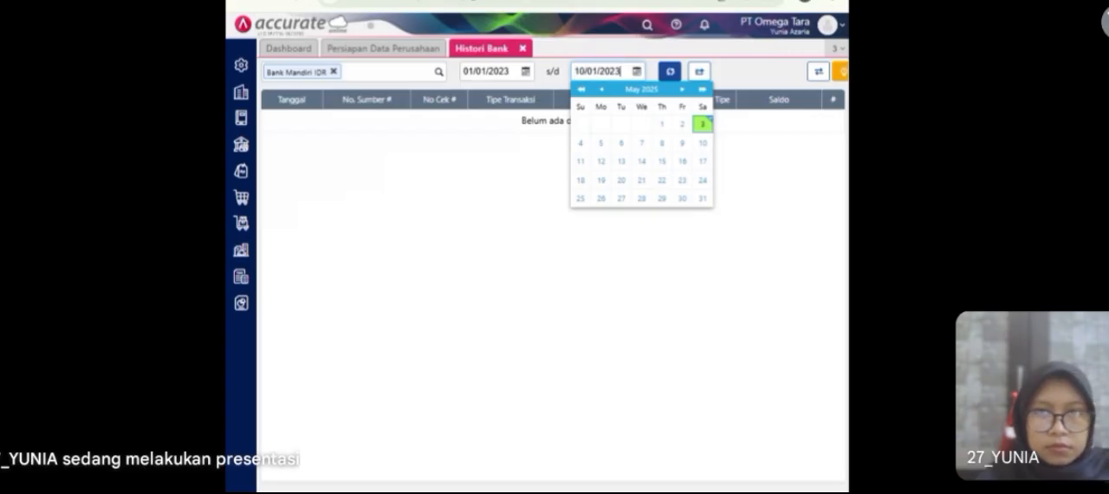
pyautogui.click(672, 73)
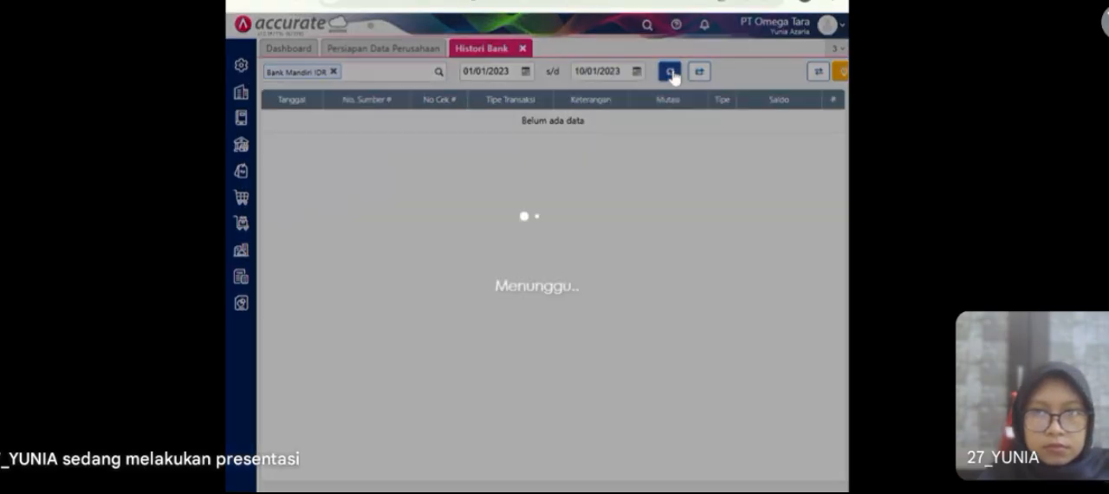
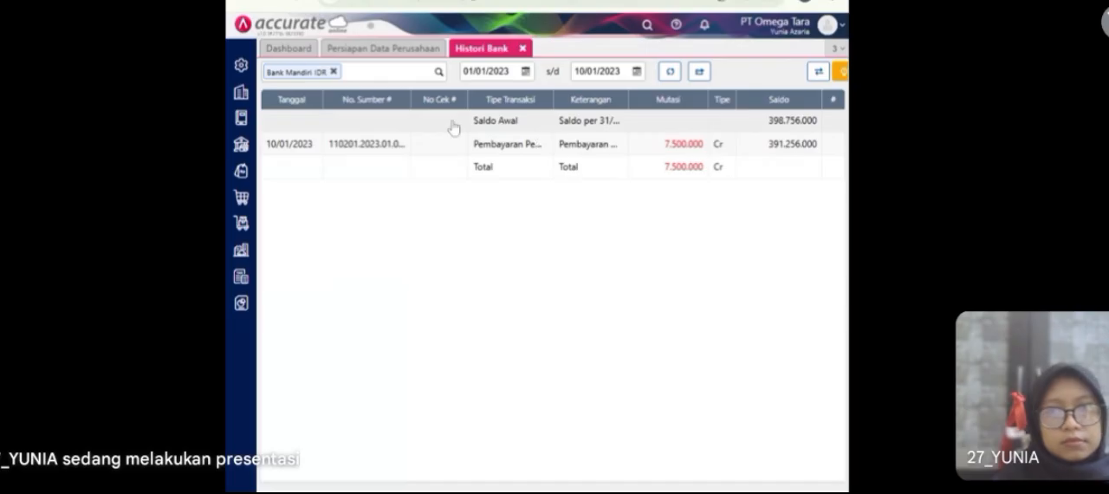
# Step: Close the bank history and start a purchase order for supplier PT Sari Mas dated 11/01/2023
pyautogui.click(522, 48)
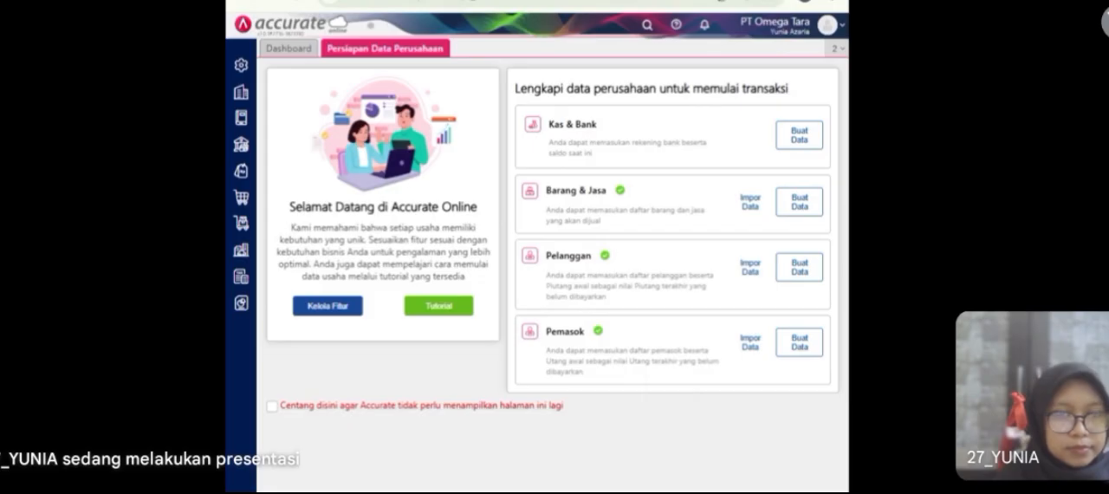
pyautogui.click(246, 205)
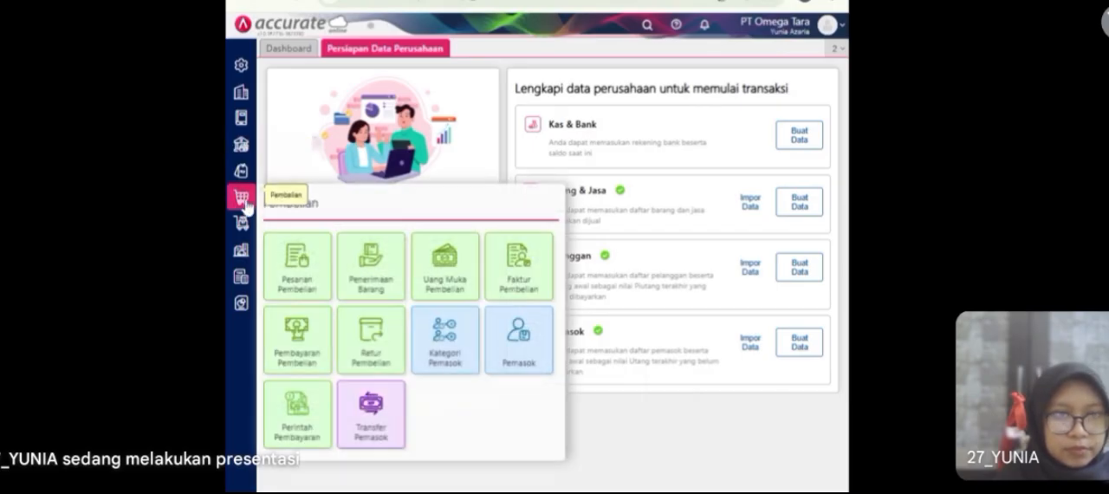
pyautogui.click(299, 293)
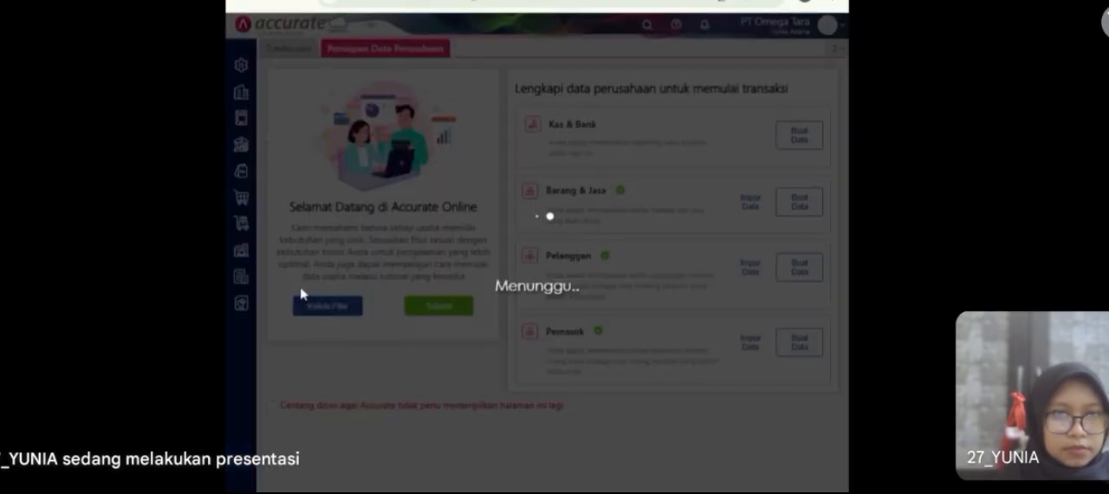
pyautogui.write('SARI')
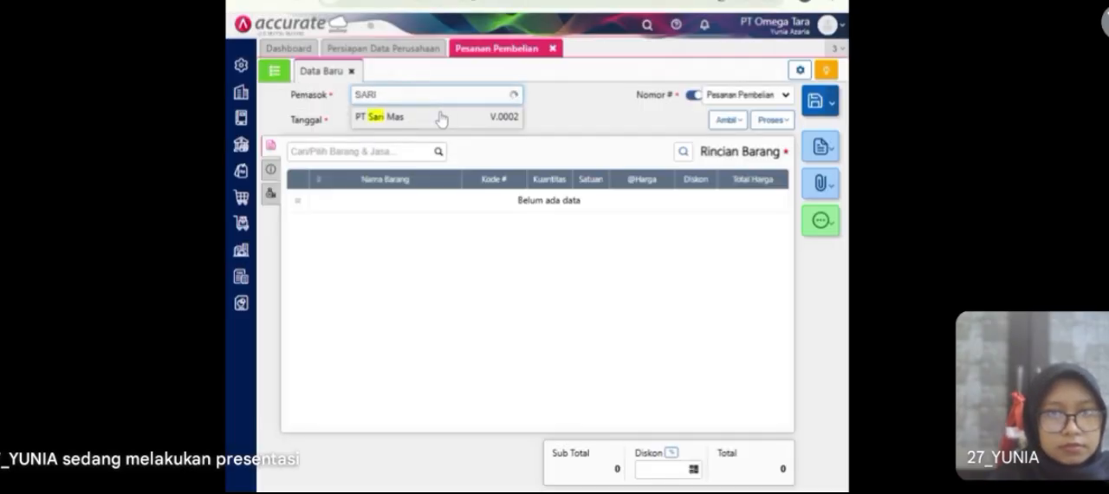
pyautogui.click(441, 118)
pyautogui.click(378, 121)
pyautogui.write('11/0')
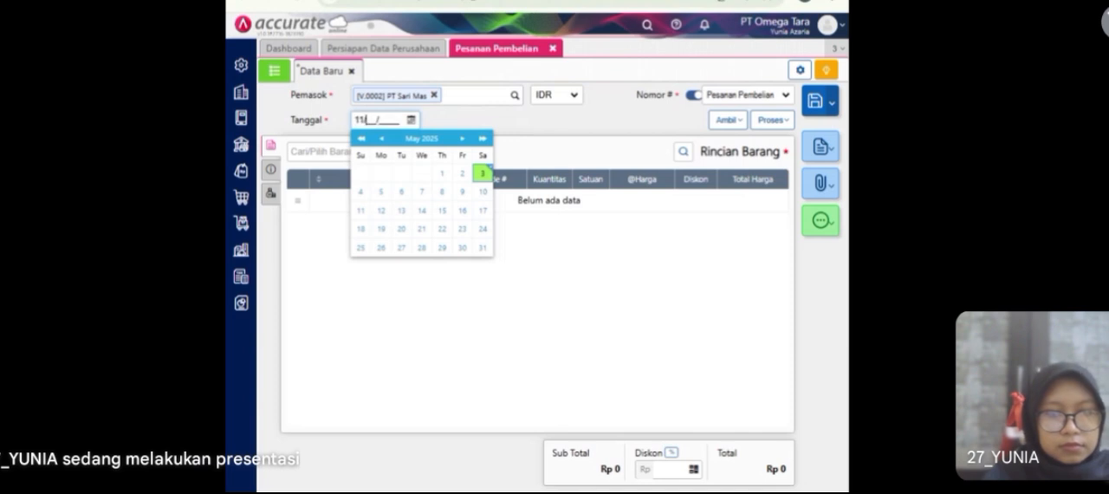
pyautogui.write('1/2023')
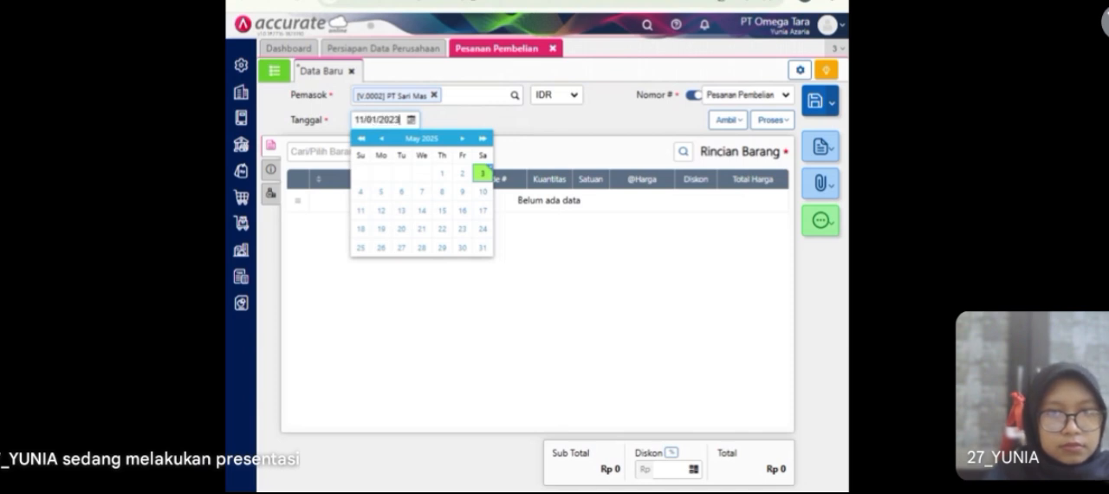
pyautogui.click(438, 126)
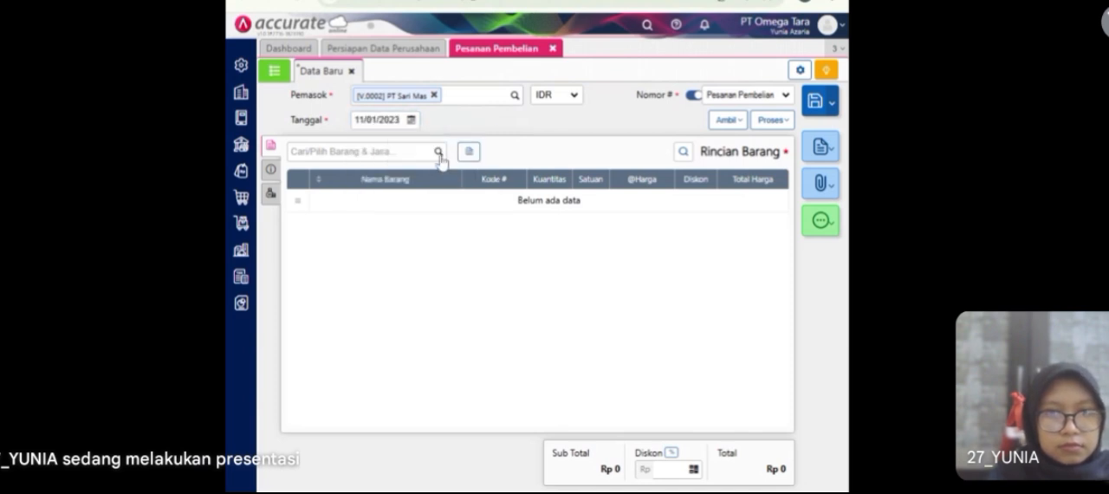
# Step: Add the Hijab item to the purchase order with a quantity of 240 PCS at a unit price of 50.000
pyautogui.click(437, 151)
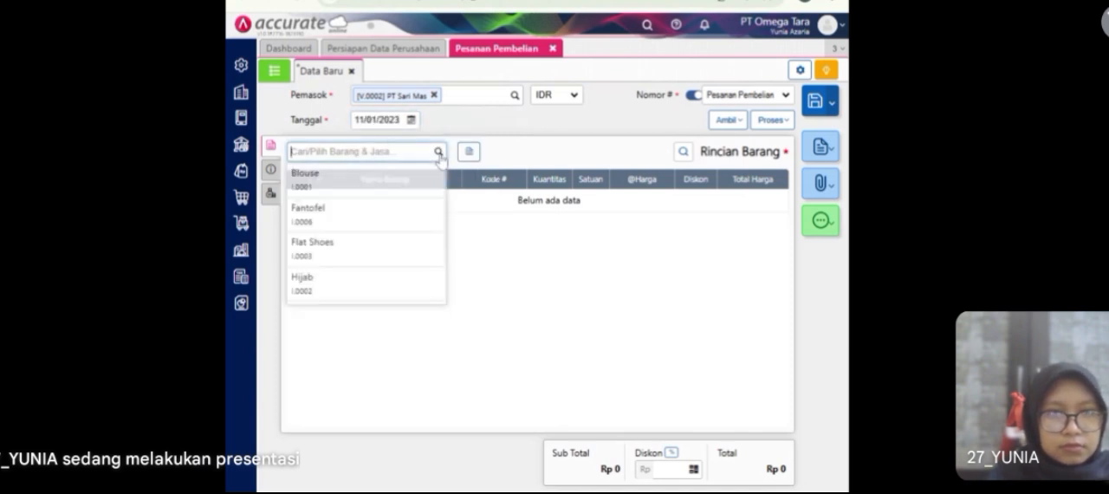
pyautogui.click(360, 283)
pyautogui.press('Tab')
pyautogui.write('240')
pyautogui.press('Tab')
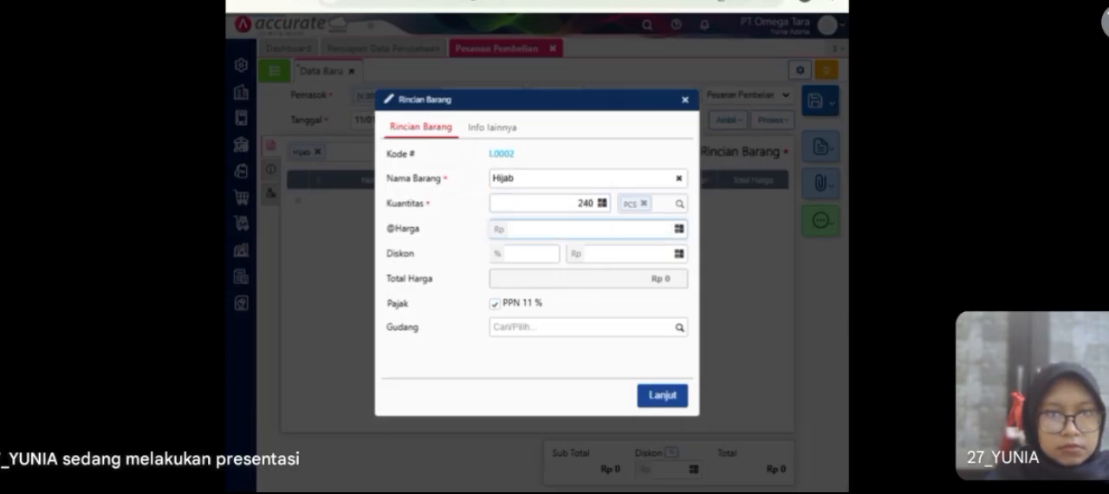
pyautogui.write('500000')
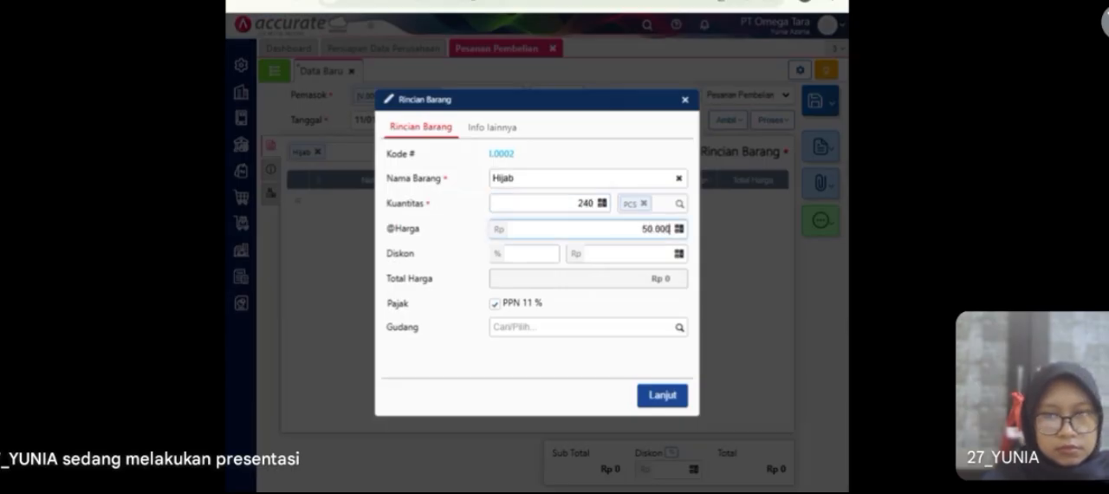
pyautogui.click(660, 394)
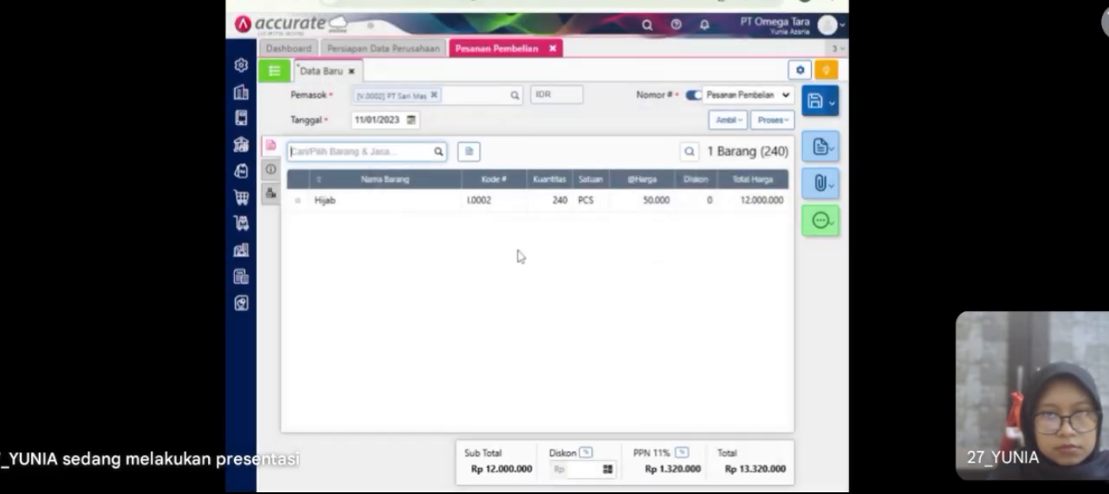
# Step: Fill the order's delivery address with the first saved company address, then save the purchase order and close its form
pyautogui.click(271, 169)
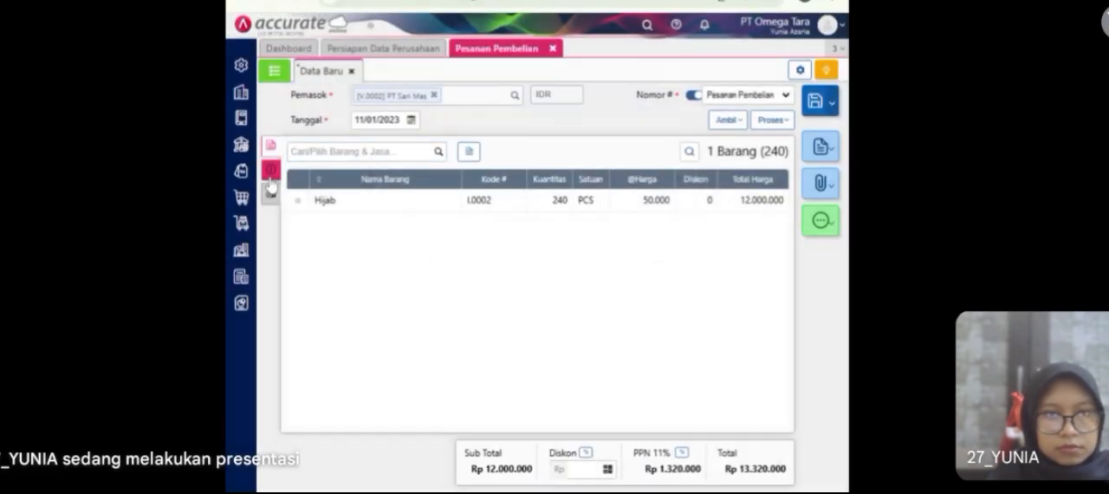
pyautogui.click(358, 210)
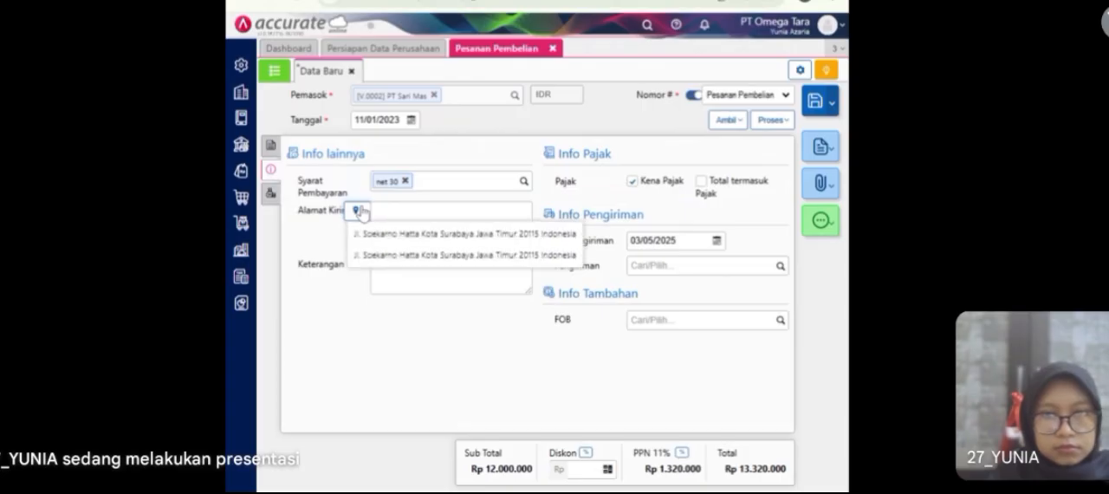
pyautogui.click(380, 227)
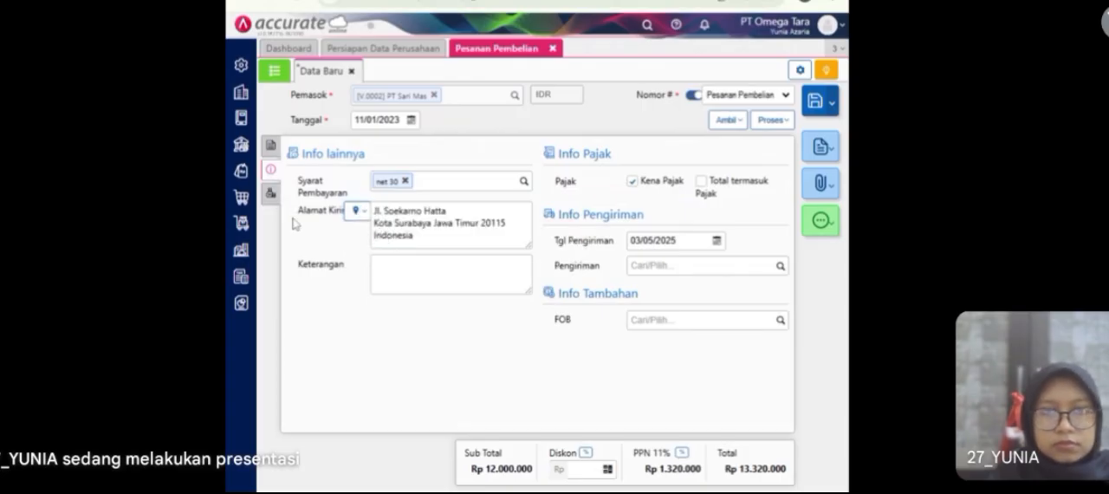
pyautogui.click(270, 192)
pyautogui.click(271, 149)
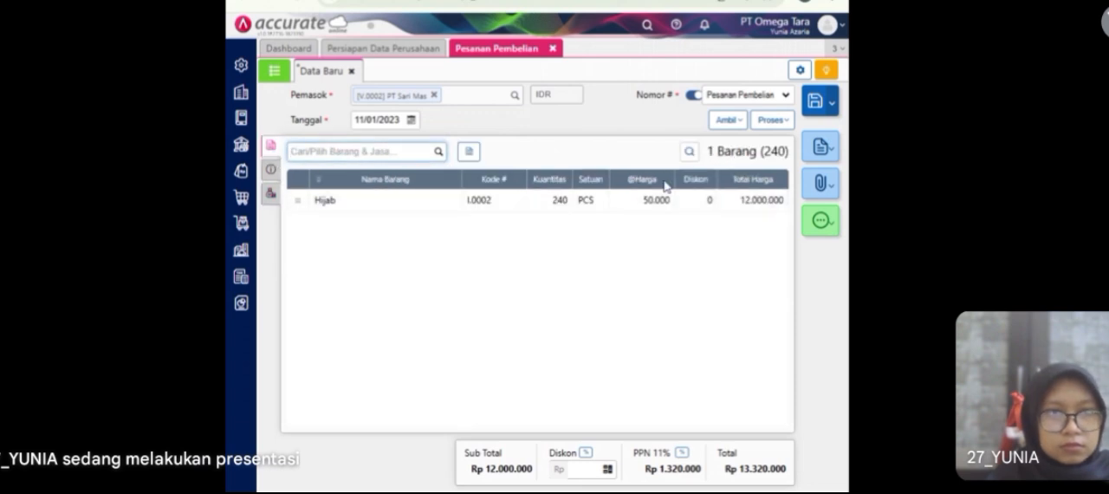
pyautogui.click(819, 106)
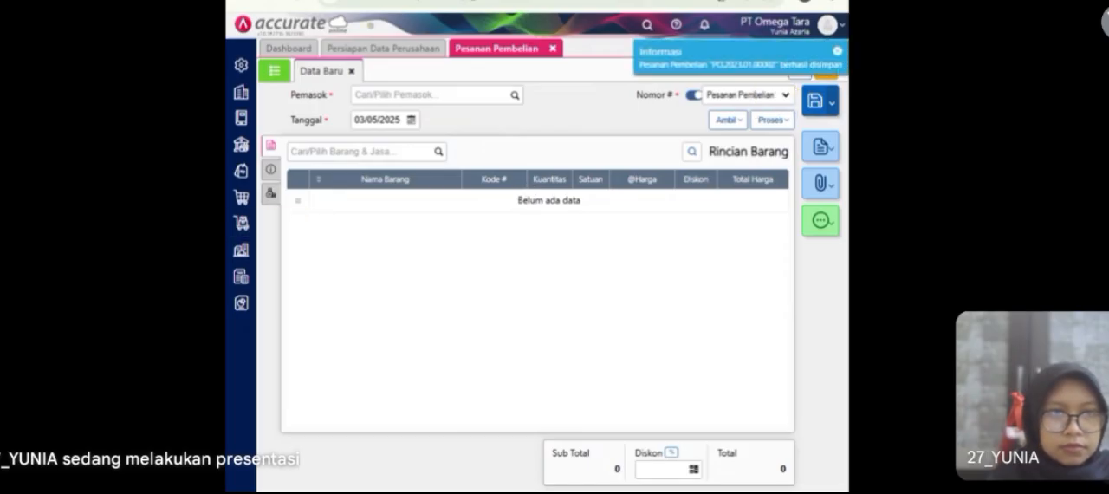
pyautogui.click(552, 49)
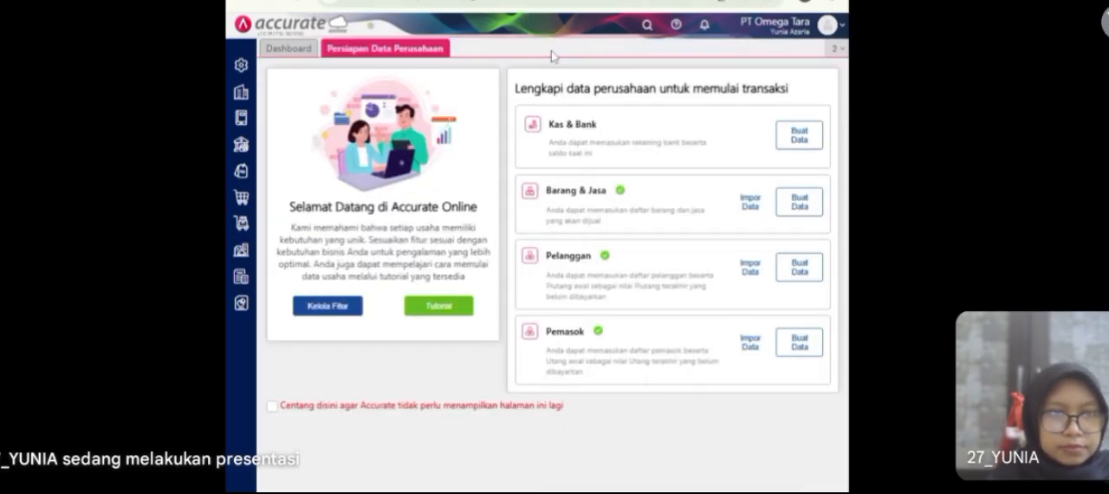
# Step: Start a purchase invoice (Faktur Pembelian) for supplier PT Sari Mas dated 12/01/2023
pyautogui.click(242, 198)
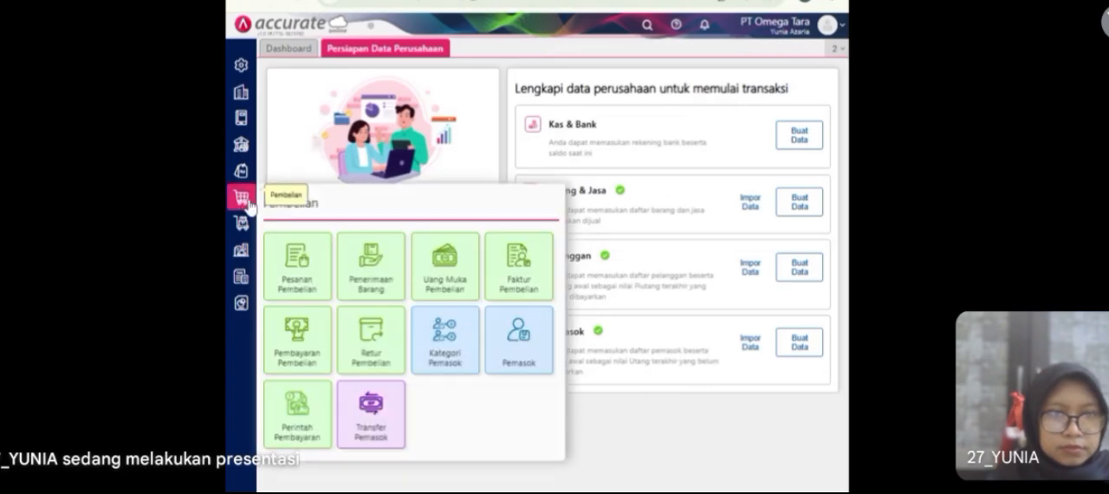
pyautogui.click(518, 268)
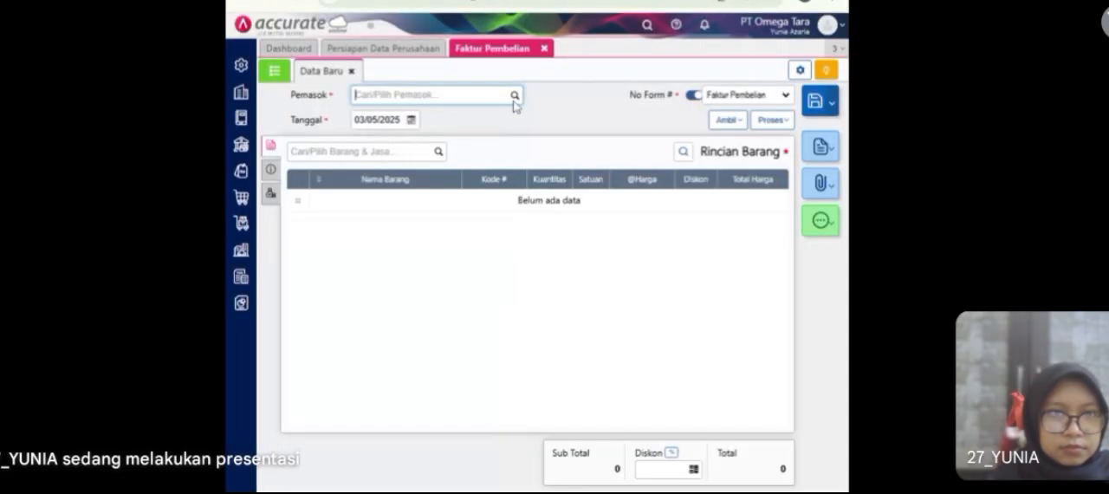
pyautogui.click(515, 96)
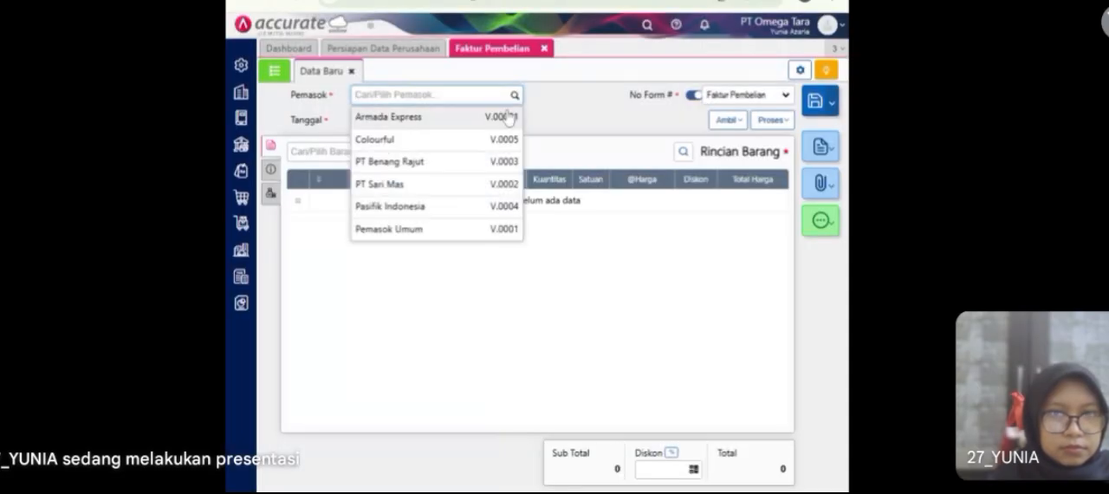
pyautogui.click(454, 188)
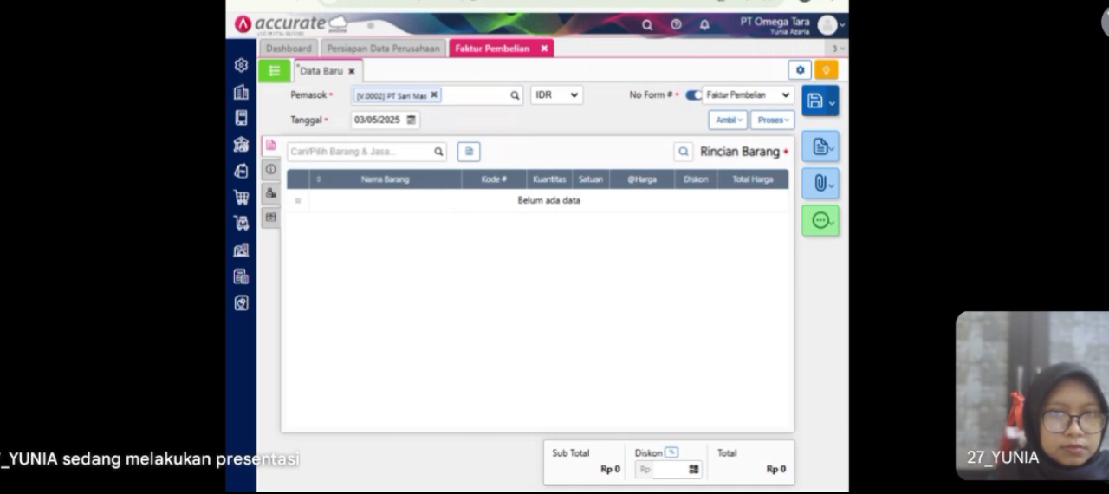
pyautogui.click(390, 121)
pyautogui.write('12/01/2023')
pyautogui.click(475, 135)
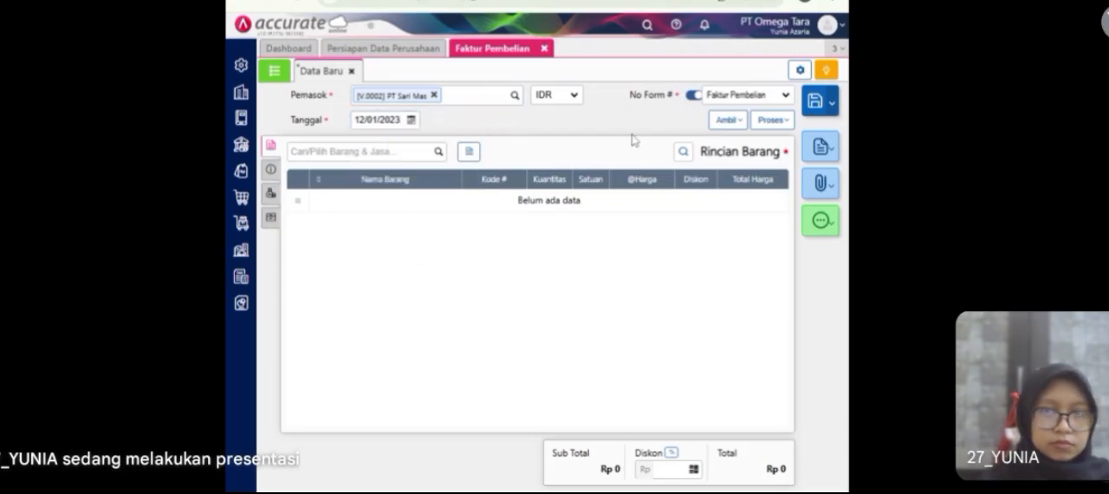
# Step: Copy the Hijab line from the PT Sari Mas purchase order into the purchase invoice
pyautogui.click(725, 119)
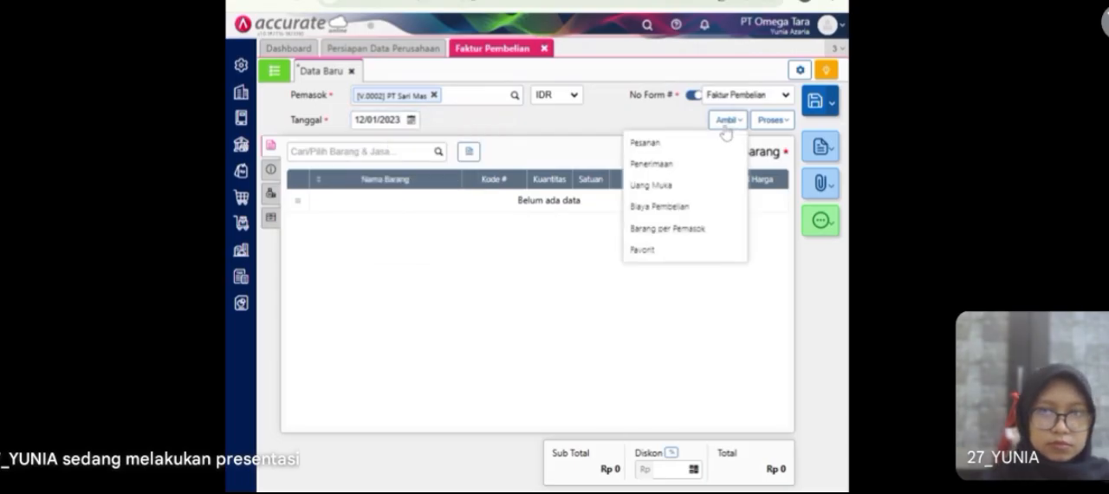
pyautogui.click(654, 148)
pyautogui.click(569, 161)
pyautogui.click(537, 203)
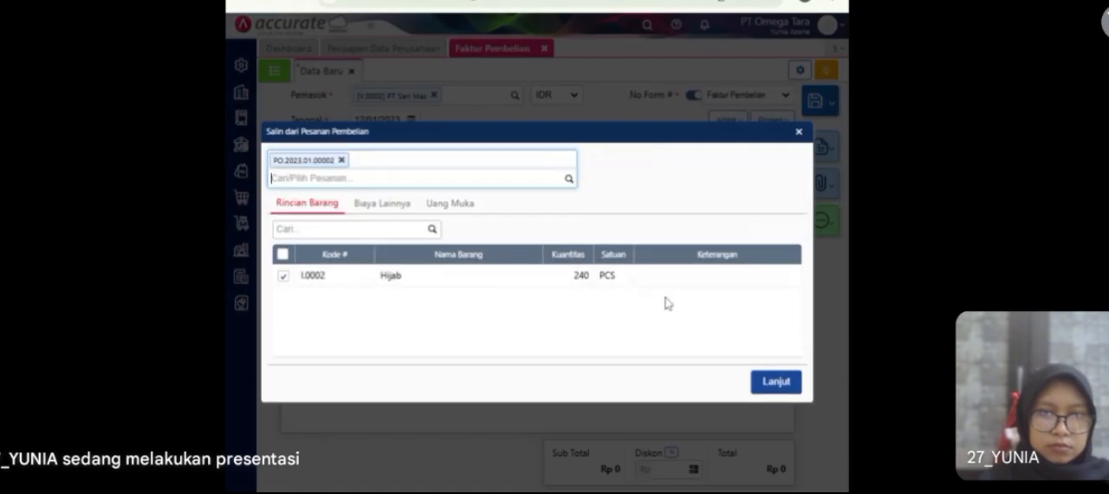
pyautogui.click(773, 383)
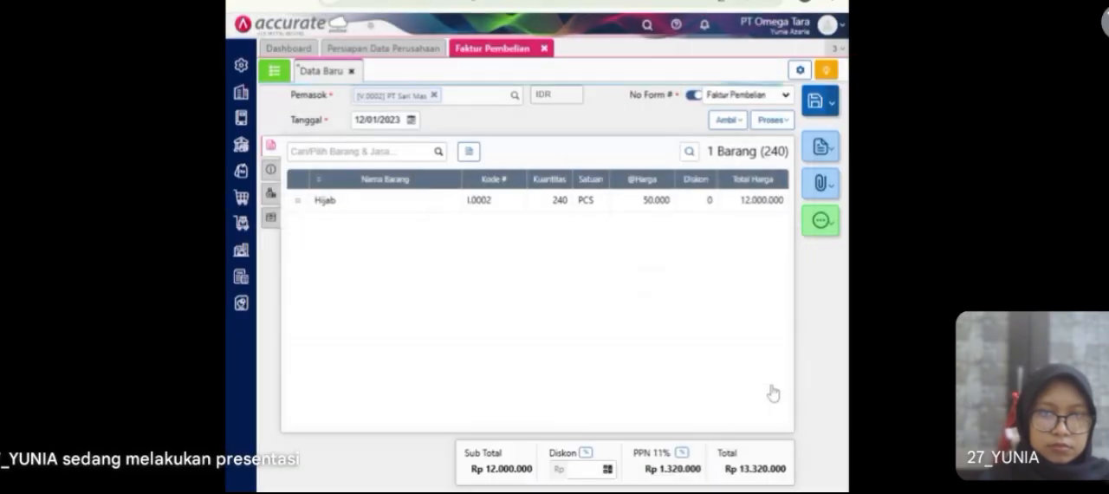
# Step: Change the warehouse of the invoice's Hijab line to Store
pyautogui.click(497, 208)
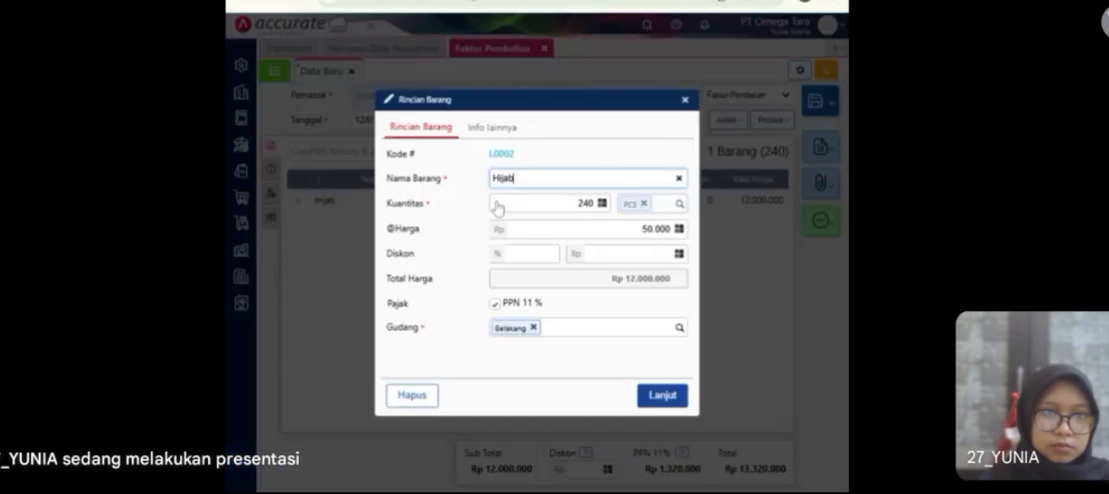
pyautogui.click(533, 327)
pyautogui.write('ST')
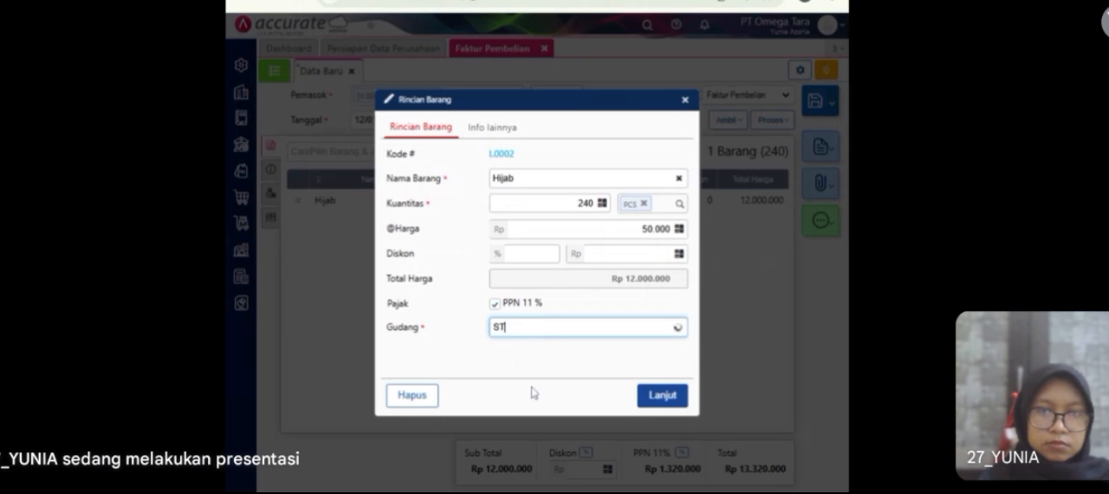
pyautogui.click(512, 348)
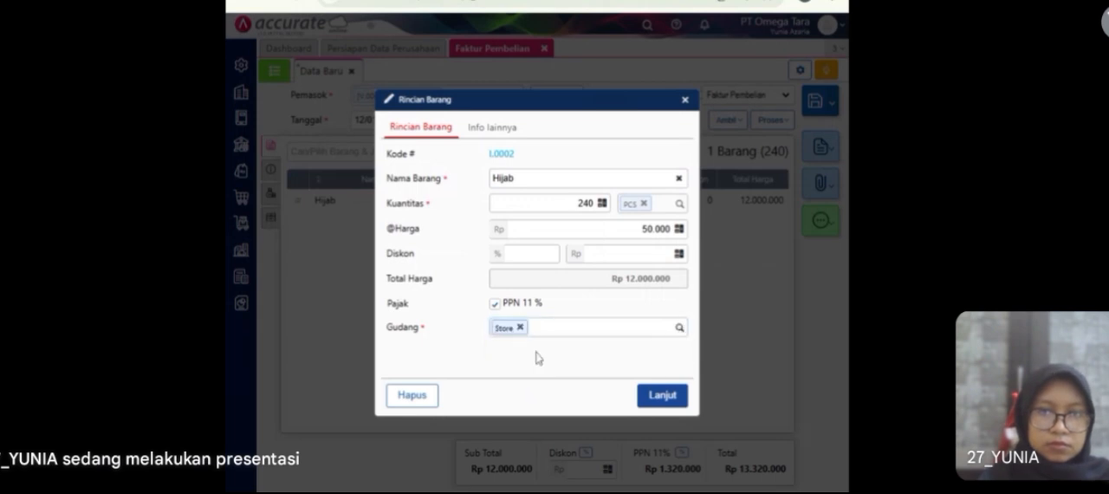
pyautogui.click(671, 400)
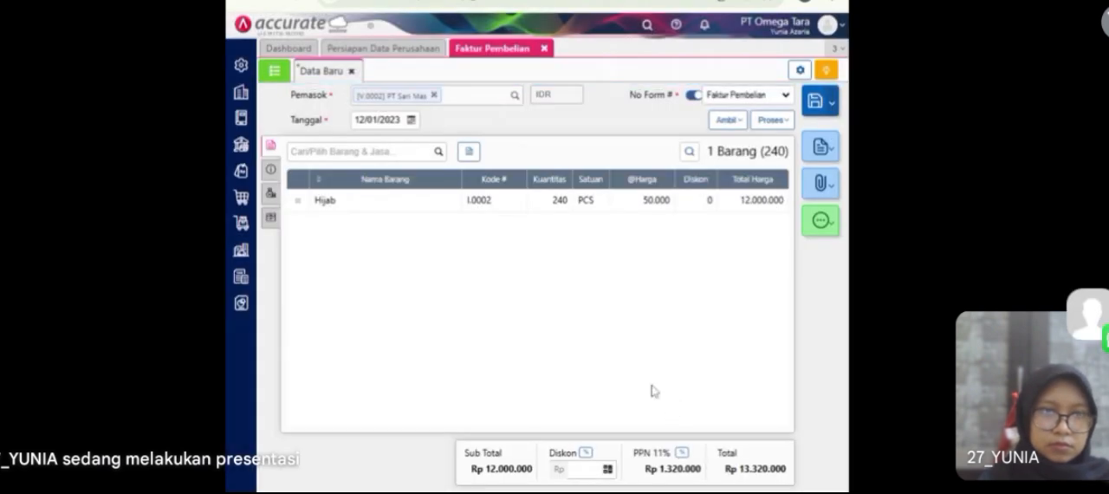
# Step: Enter Jan/906 as the invoice number in the purchase invoice's additional information
pyautogui.click(270, 176)
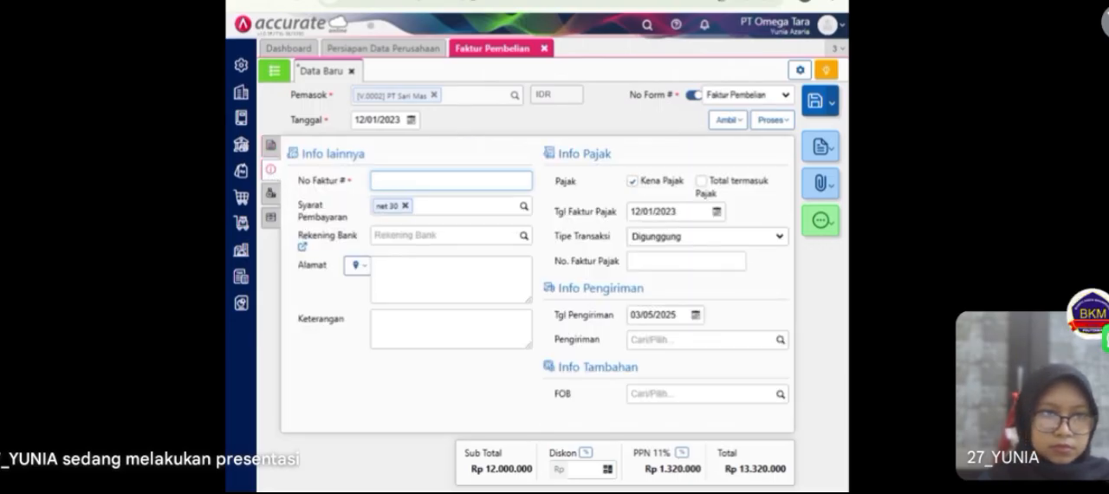
pyautogui.write('Jan/906')
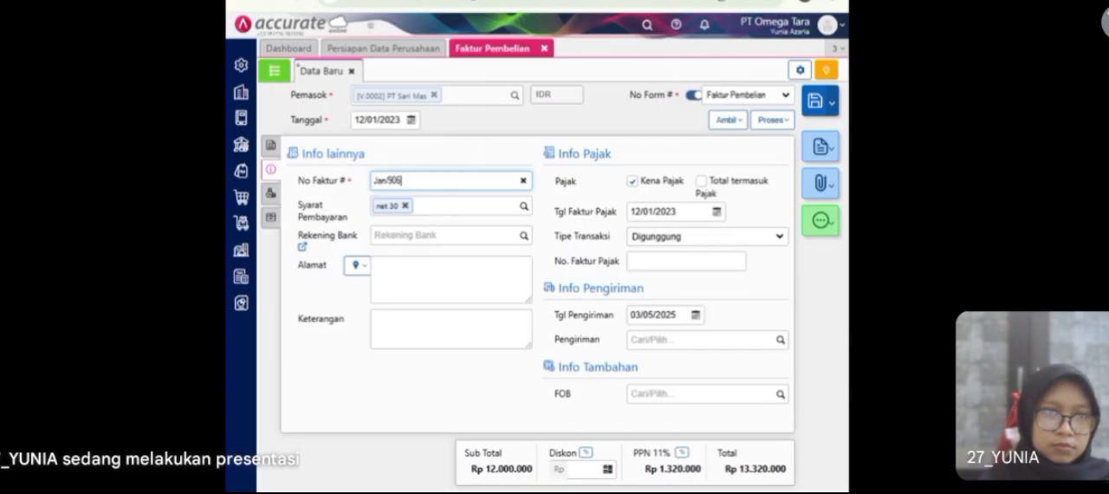
# Step: Apply the DP/2323 down payment (Uang Muka) to the PT Sari Mas purchase invoice
pyautogui.click(271, 194)
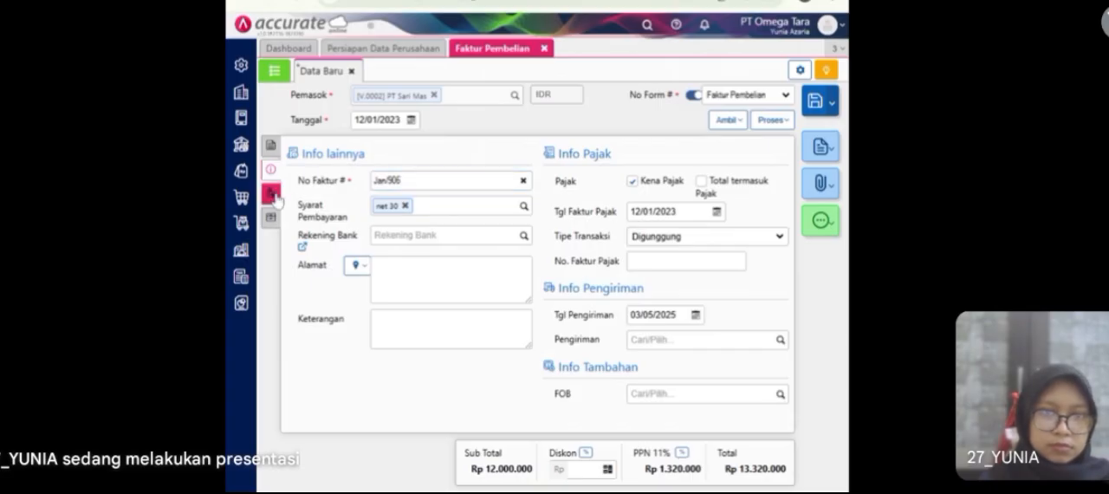
pyautogui.click(271, 219)
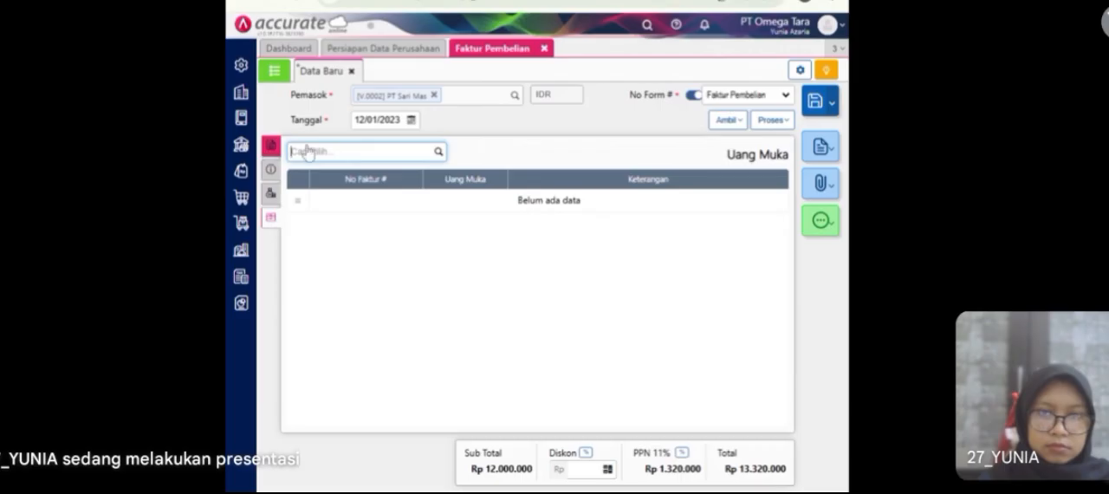
pyautogui.click(728, 121)
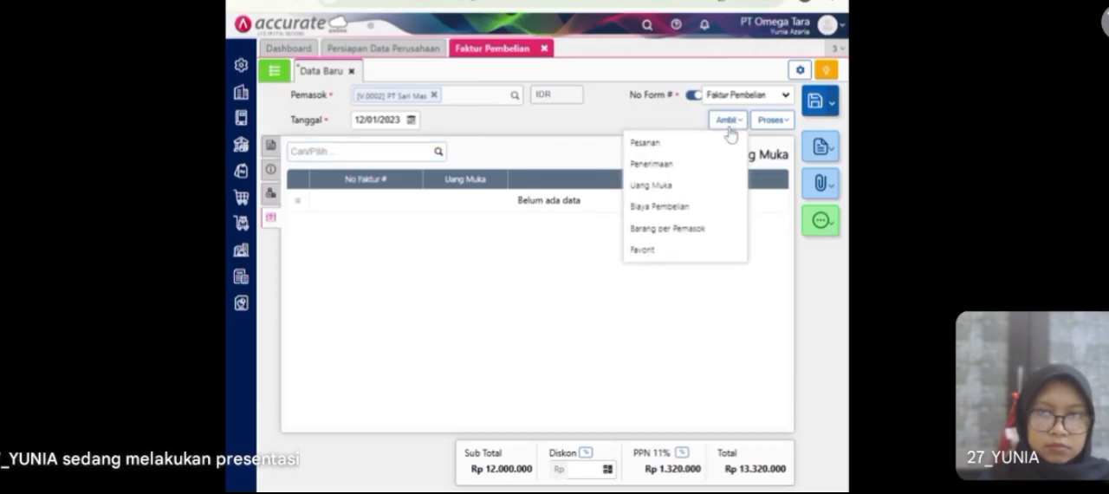
pyautogui.click(683, 185)
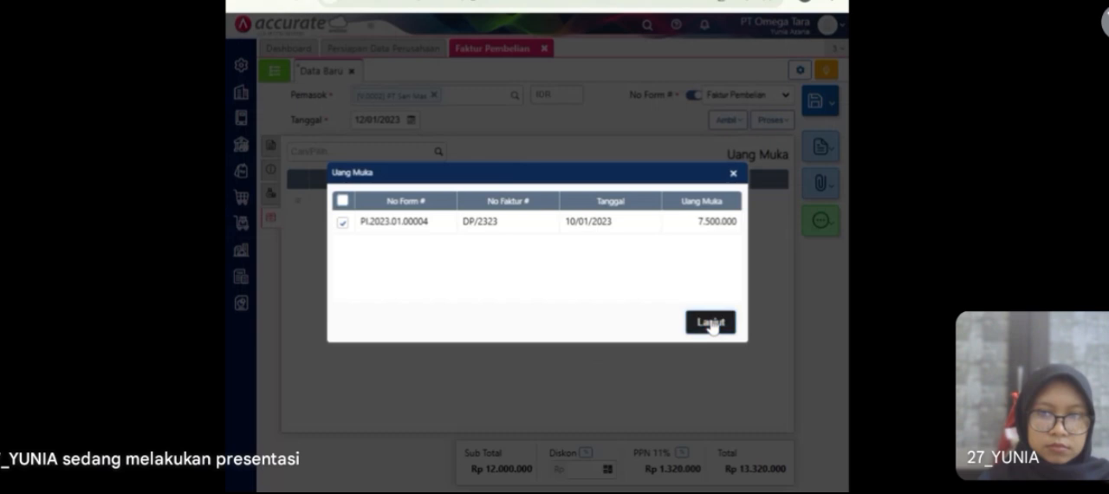
pyautogui.click(710, 322)
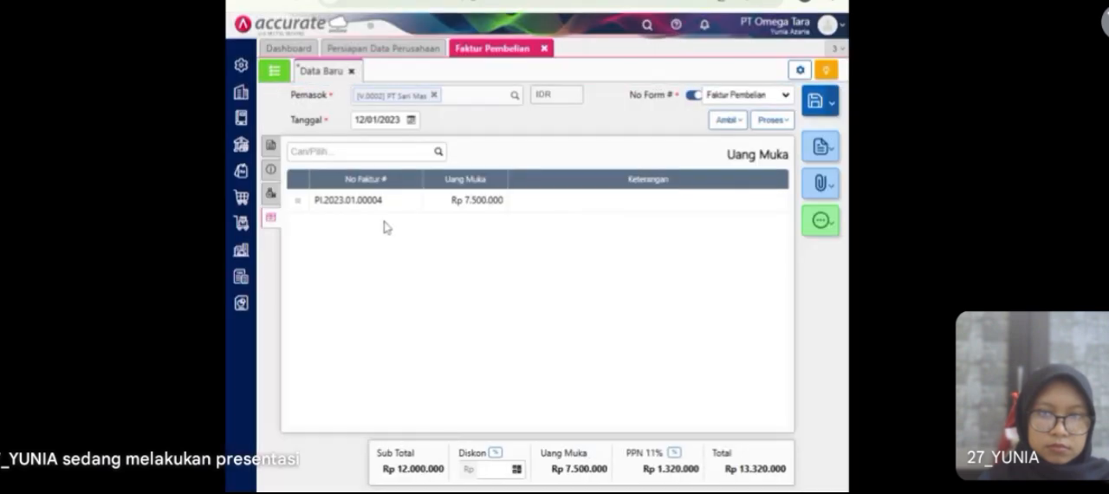
# Step: Set the purchase invoice's shipping date (Tgl Pengiriman) to 12/01/2023 and save the invoice
pyautogui.click(271, 149)
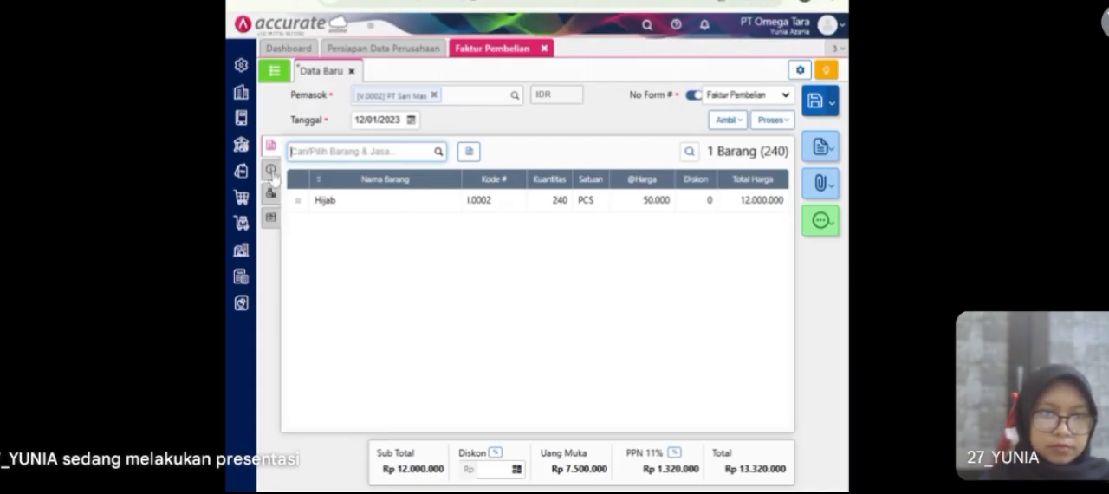
pyautogui.click(271, 171)
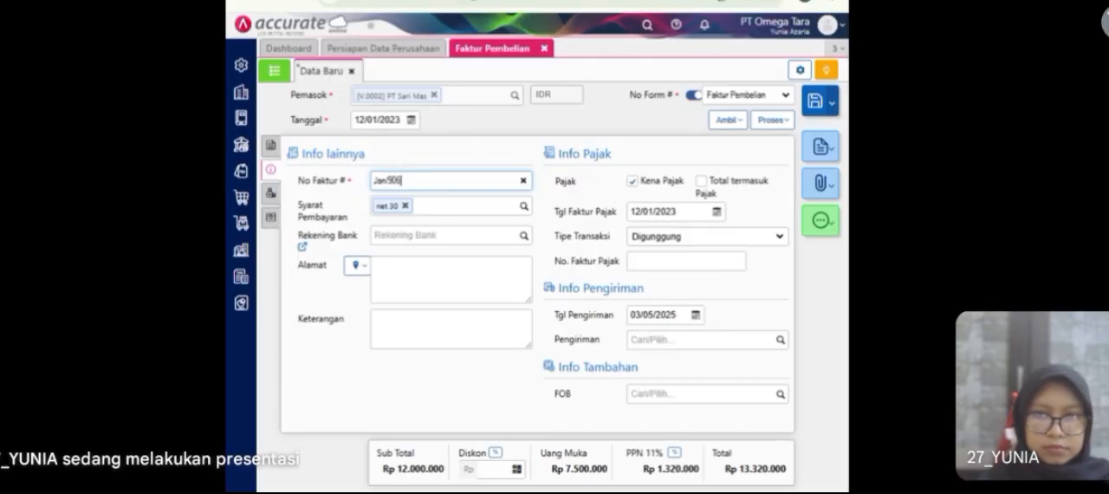
pyautogui.click(654, 315)
pyautogui.write('12/01/')
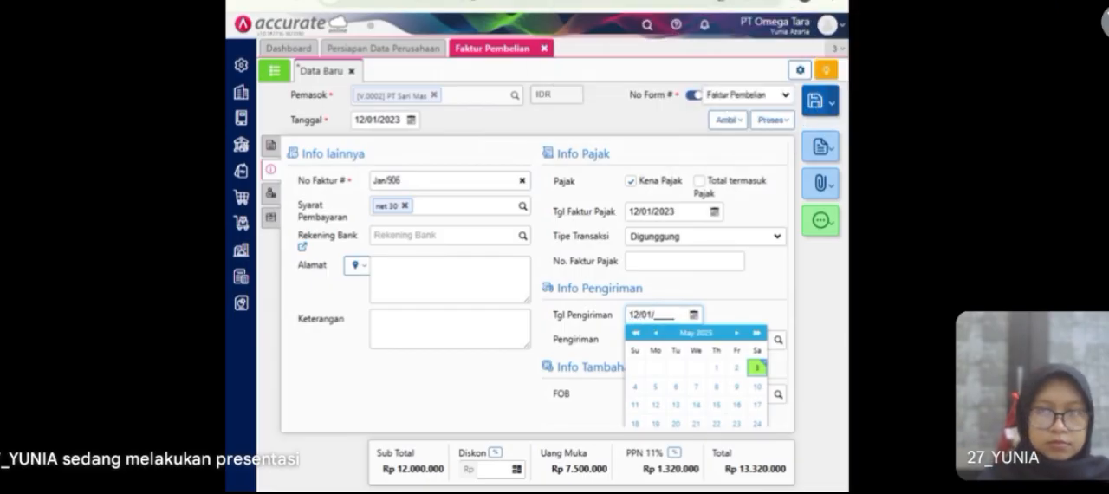
pyautogui.write('2023')
pyautogui.click(728, 322)
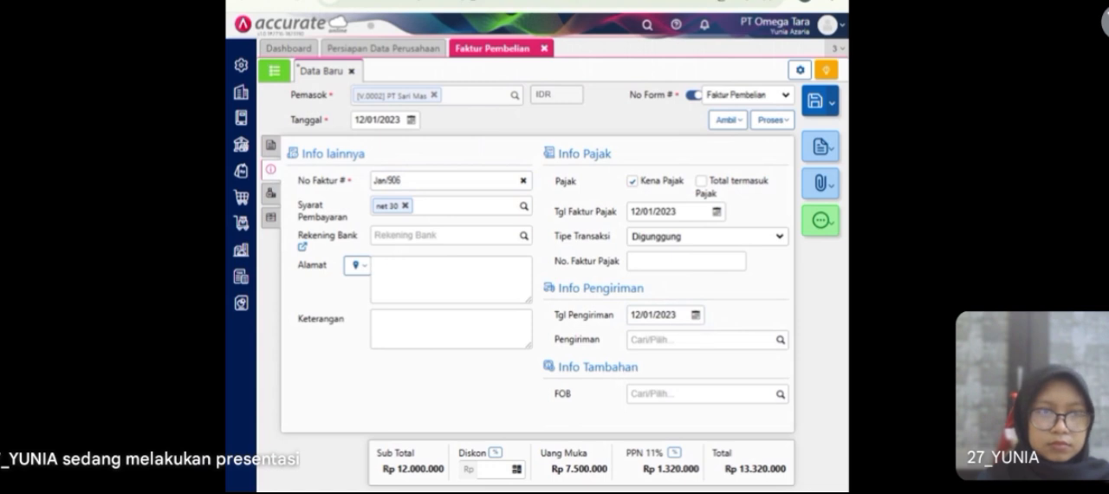
pyautogui.click(815, 99)
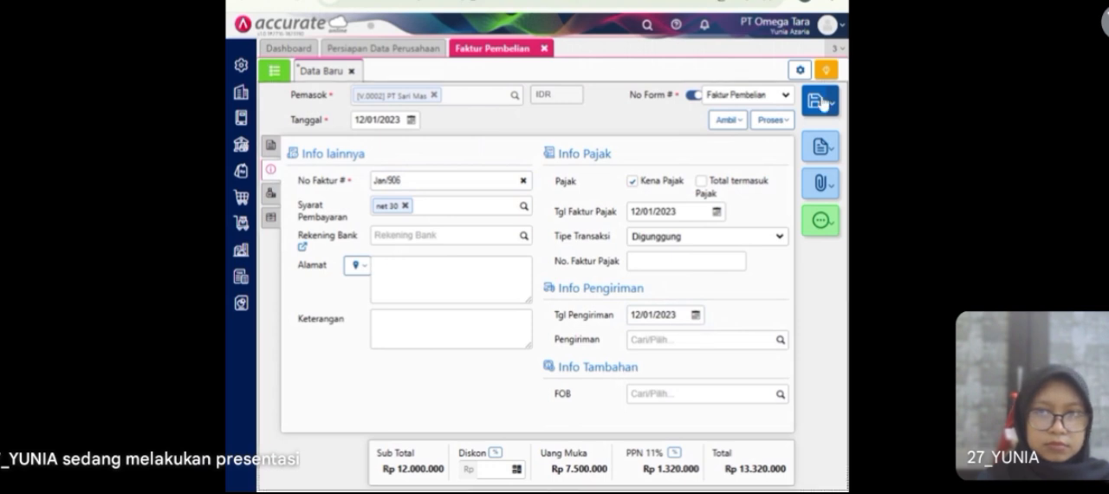
# Step: Reopen the saved Jan/906 invoice to check its Informasi Faktur summary, and close the purchase invoice module
pyautogui.click(273, 74)
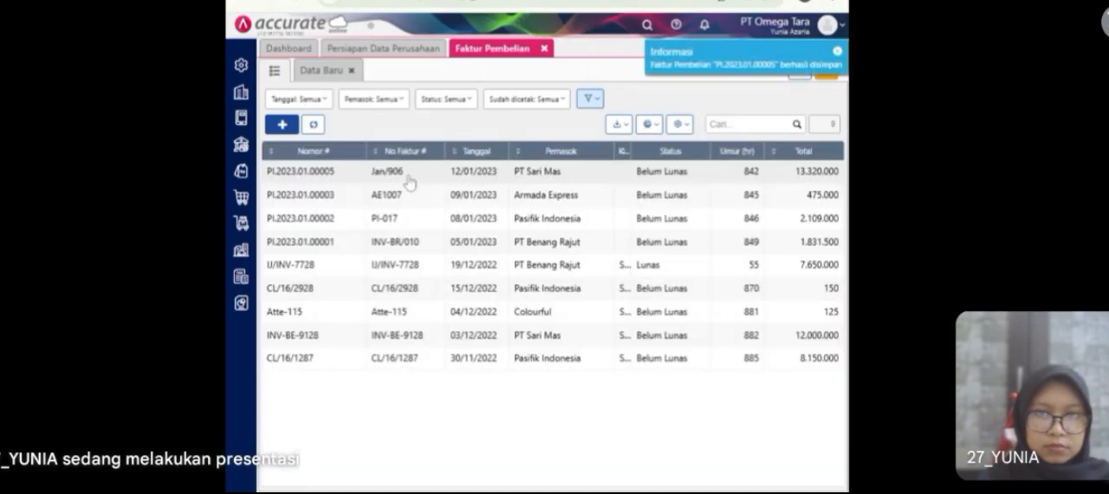
pyautogui.doubleClick(408, 181)
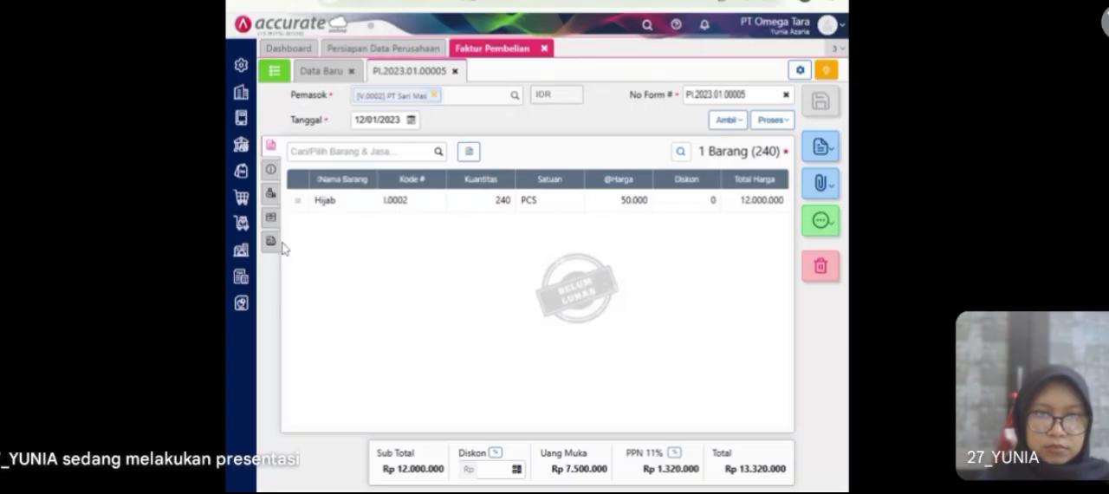
pyautogui.click(270, 243)
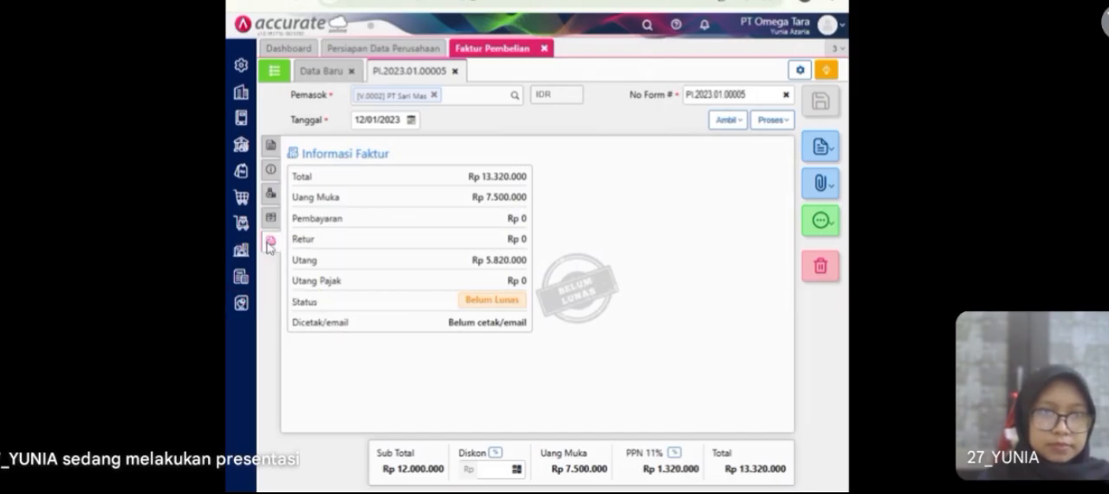
pyautogui.click(544, 49)
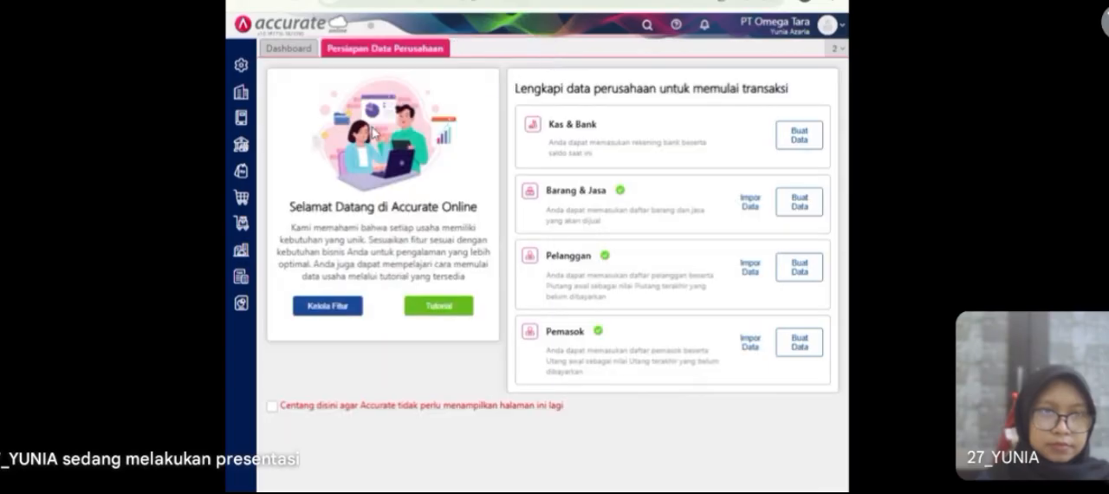
# Step: Start a purchase return (Retur Pembelian) for supplier PT Sari Mas dated 12/01/2023
pyautogui.click(244, 201)
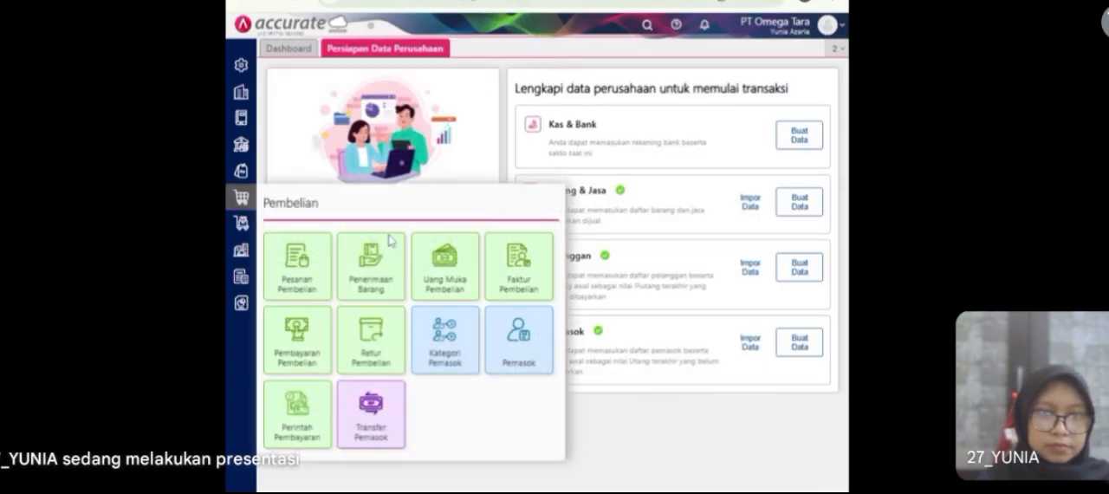
pyautogui.click(373, 338)
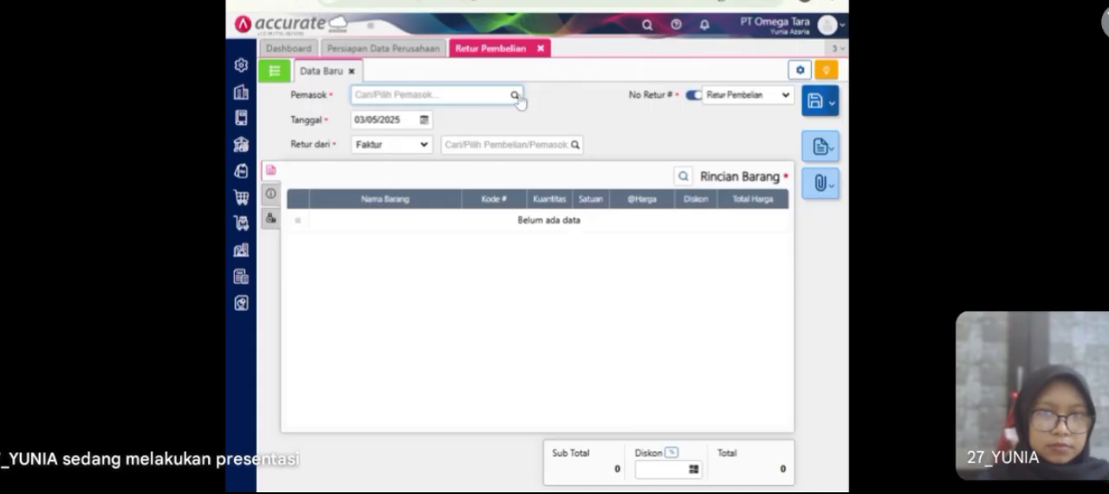
pyautogui.click(514, 98)
pyautogui.write('sari')
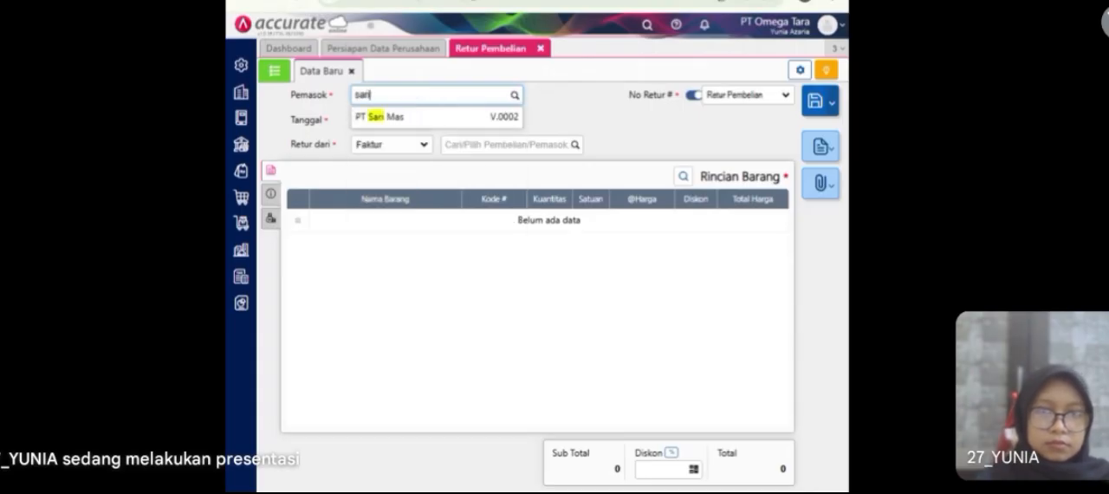
pyautogui.click(459, 118)
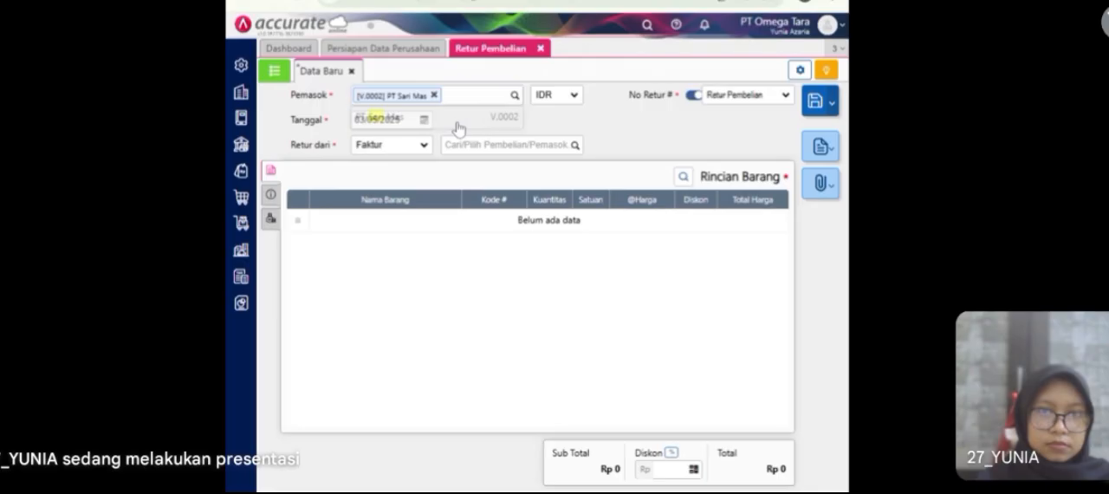
pyautogui.click(385, 120)
pyautogui.write('12/01/2023')
pyautogui.click(449, 122)
# Step: Base the purchase return on invoice Jan/906 and copy its Hijab line into the return
pyautogui.click(424, 151)
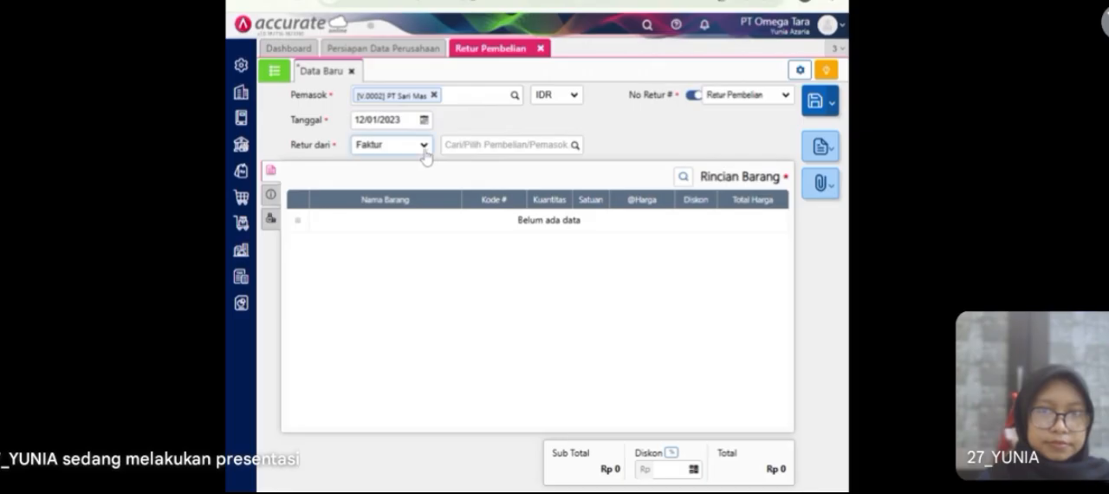
pyautogui.click(505, 145)
pyautogui.click(574, 149)
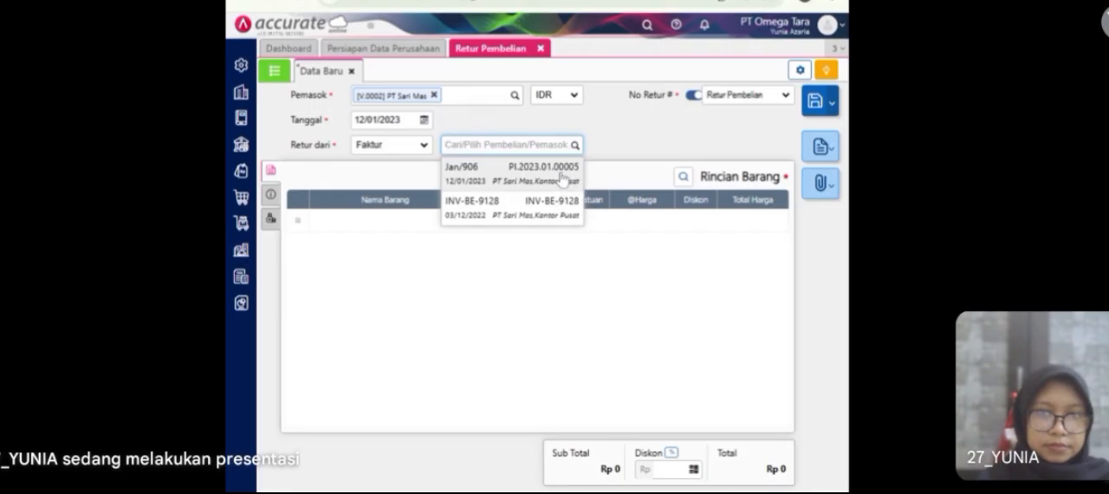
pyautogui.click(574, 182)
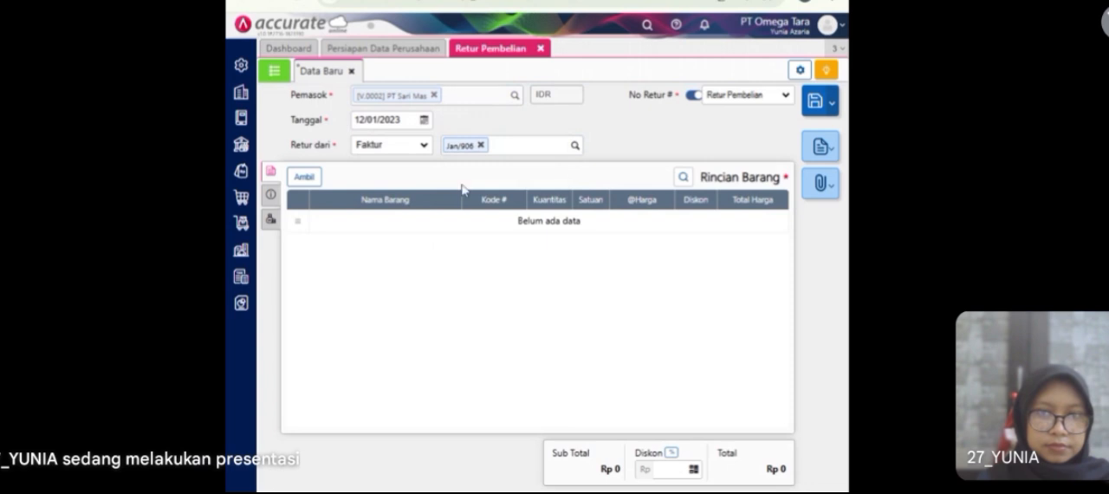
pyautogui.click(310, 179)
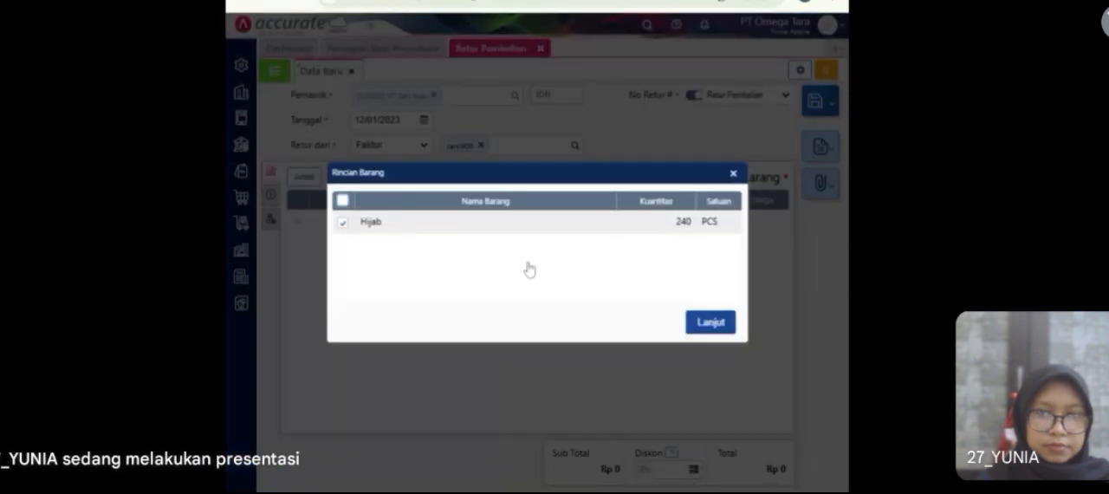
pyautogui.click(710, 323)
# Step: Set the returned quantity of the Hijab line to 1 PCS
pyautogui.click(635, 226)
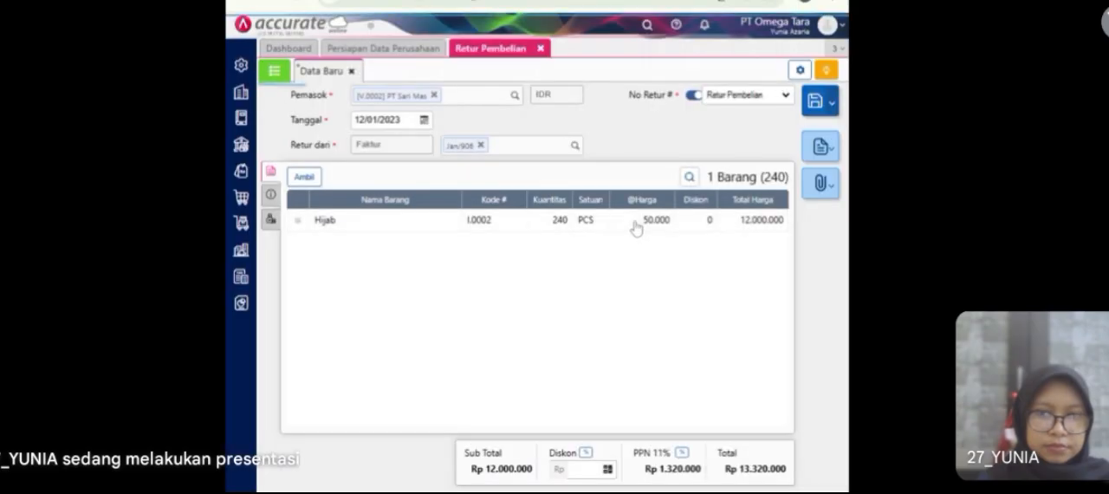
pyautogui.write('1')
pyautogui.click(617, 310)
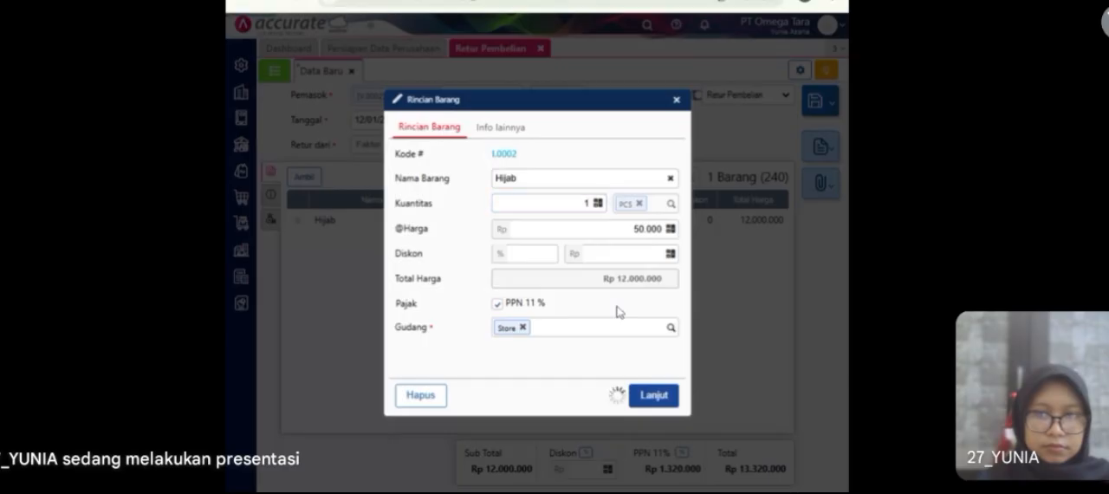
pyautogui.click(654, 396)
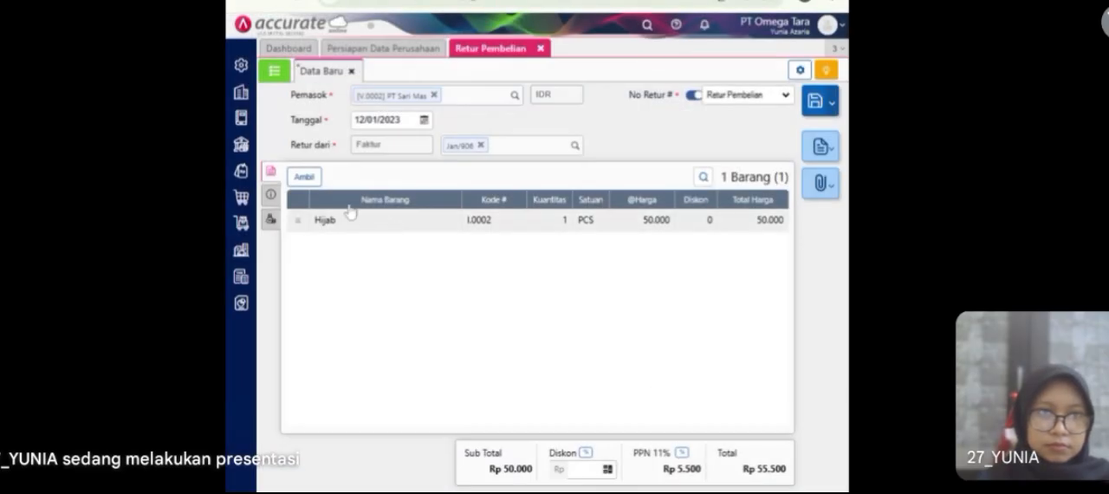
# Step: Review the return's additional information, save the purchase return and close its module
pyautogui.click(270, 194)
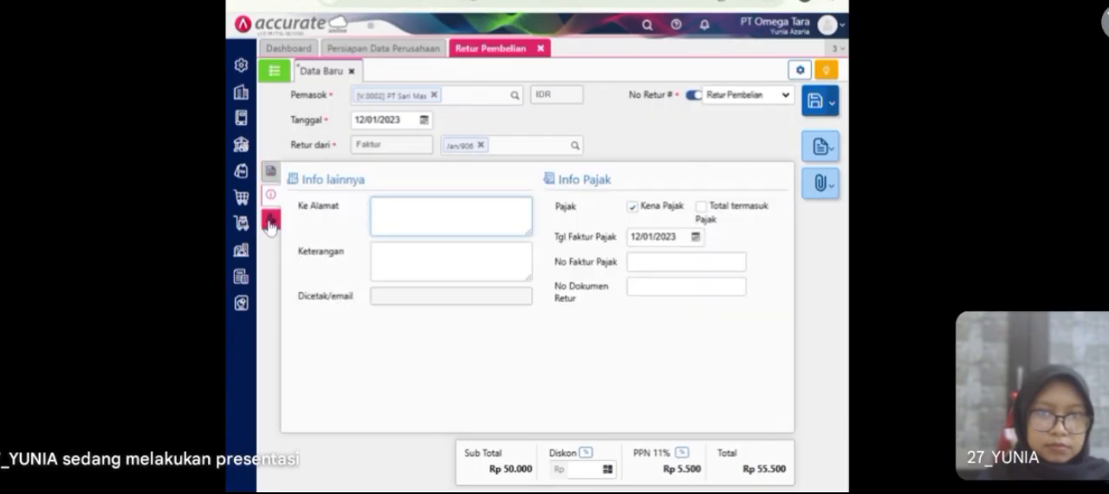
pyautogui.click(272, 221)
pyautogui.click(271, 199)
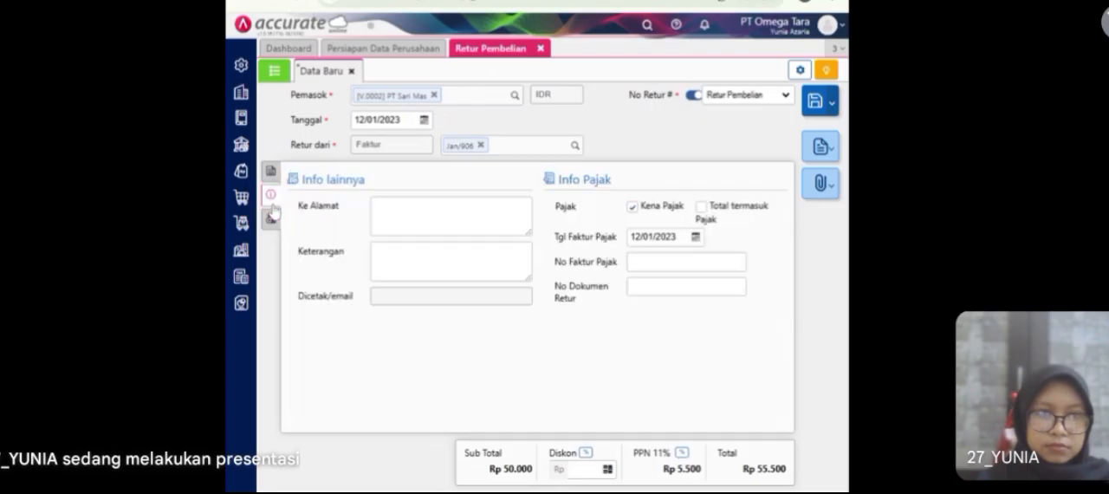
pyautogui.click(270, 172)
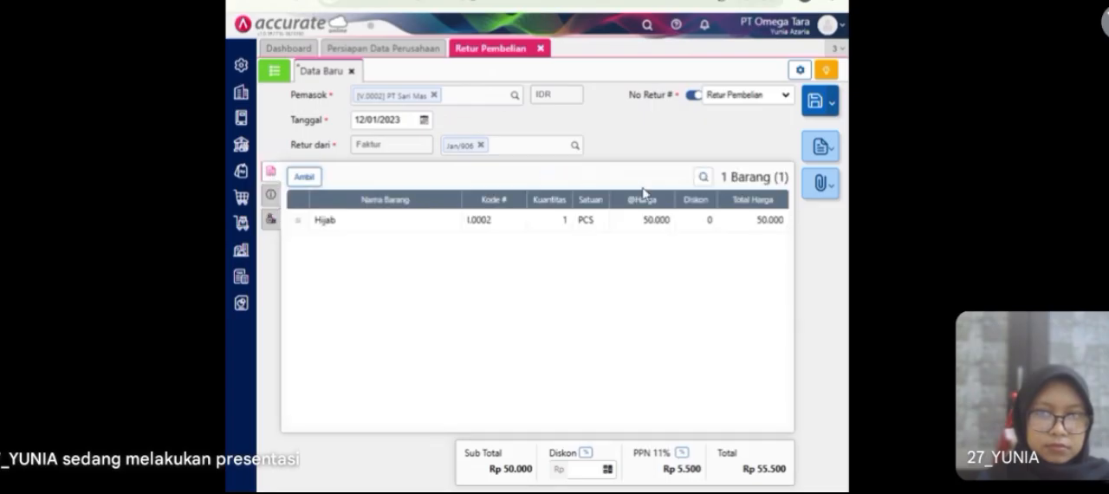
pyautogui.click(822, 106)
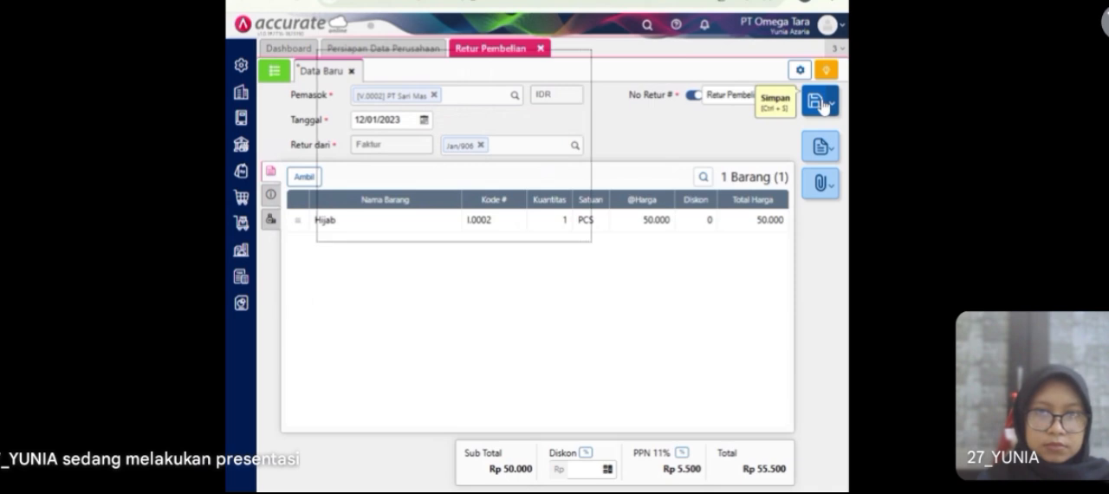
pyautogui.click(540, 49)
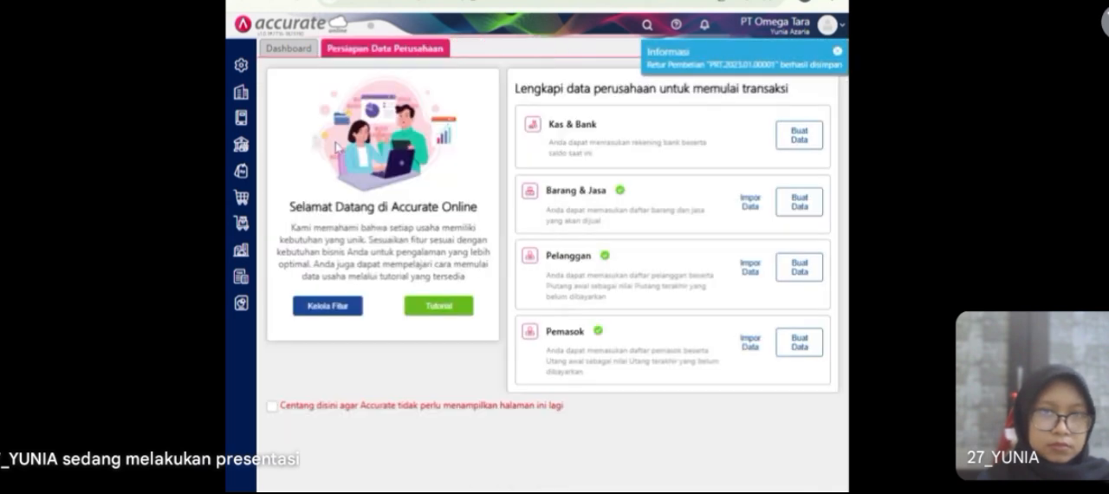
# Step: Open the account history (Histori Akun) for the Hutang Usaha IDR account
pyautogui.click(242, 121)
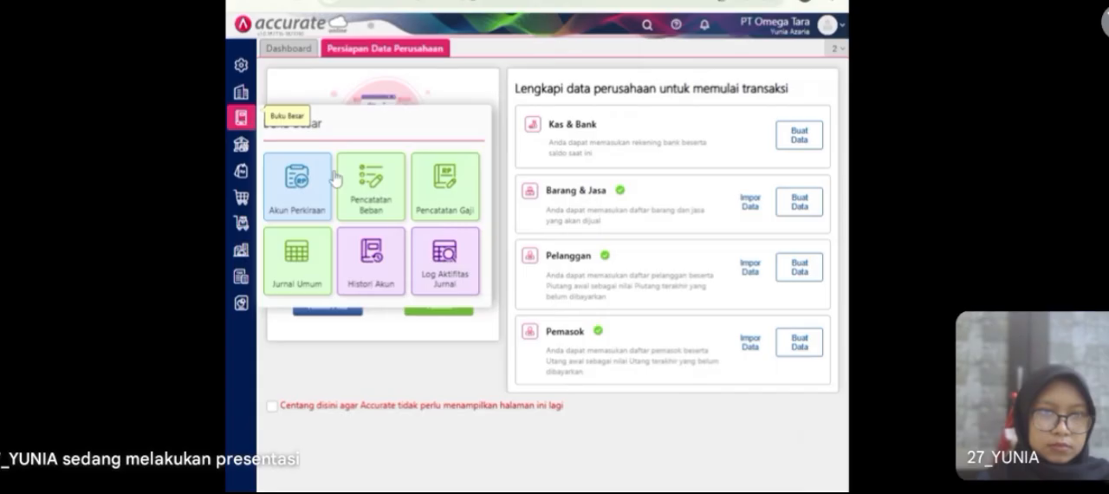
pyautogui.click(374, 257)
pyautogui.click(441, 75)
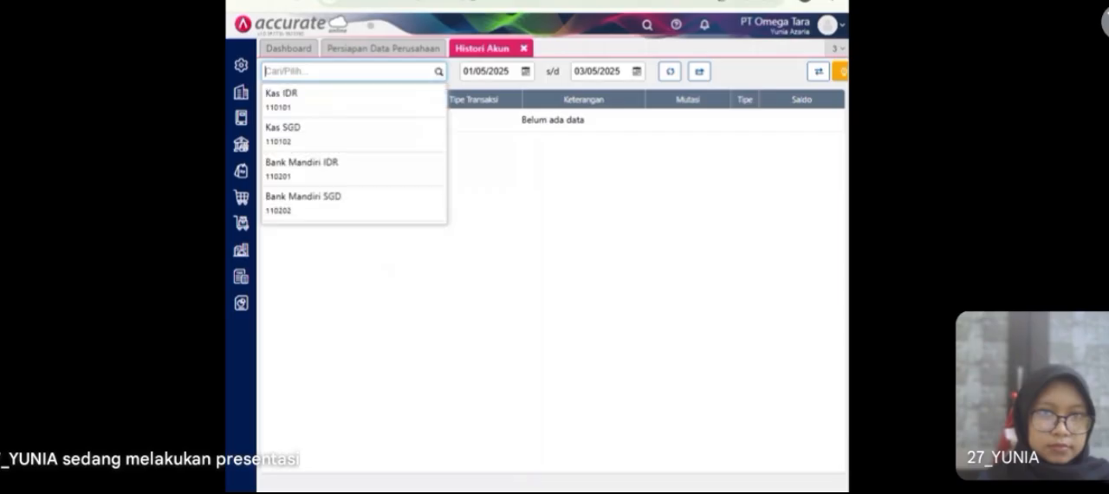
pyautogui.write('H')
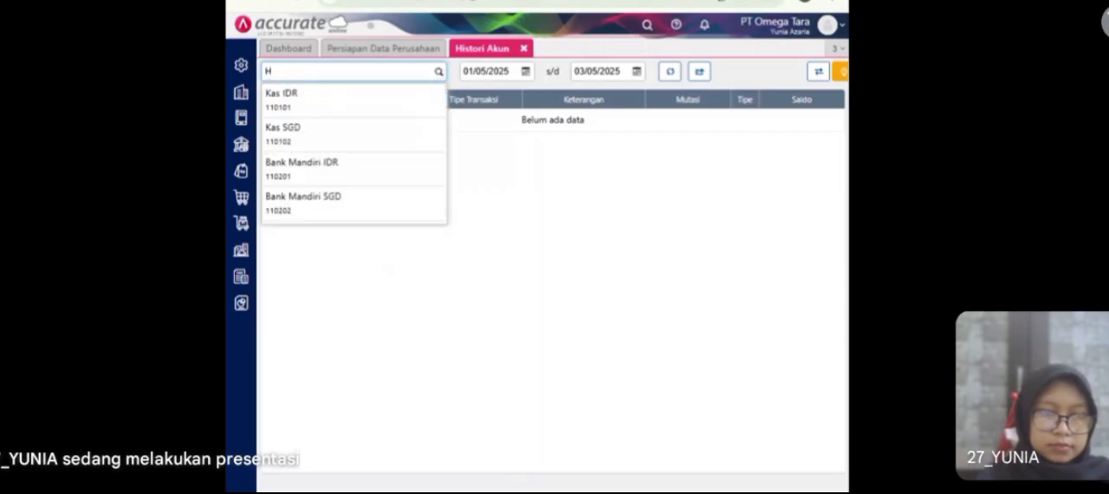
pyautogui.write('utang')
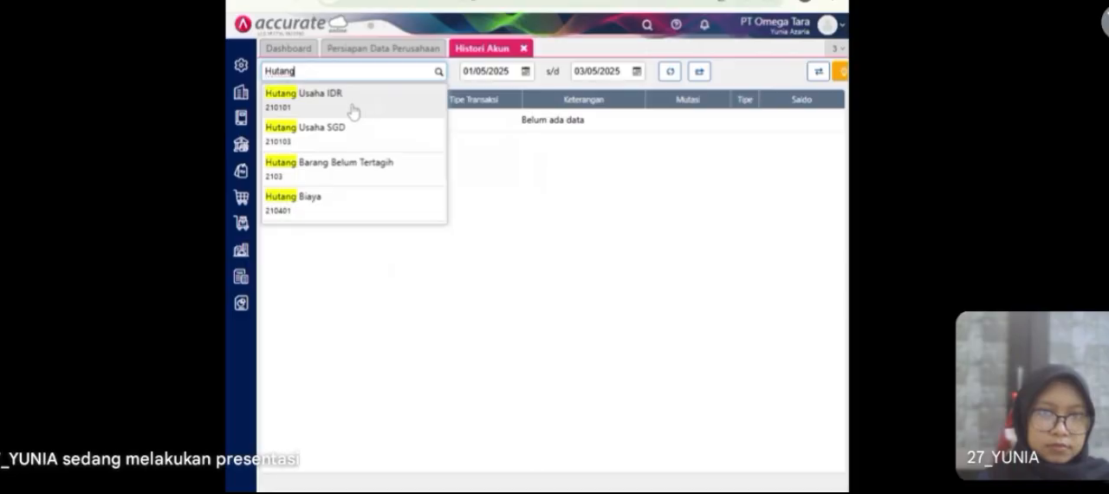
pyautogui.click(354, 110)
# Step: Limit the Hutang Usaha IDR history to the period 01/01/2023 to 12/01/2023 and refresh it
pyautogui.press('Tab')
pyautogui.write('01/01/2023')
pyautogui.click(672, 72)
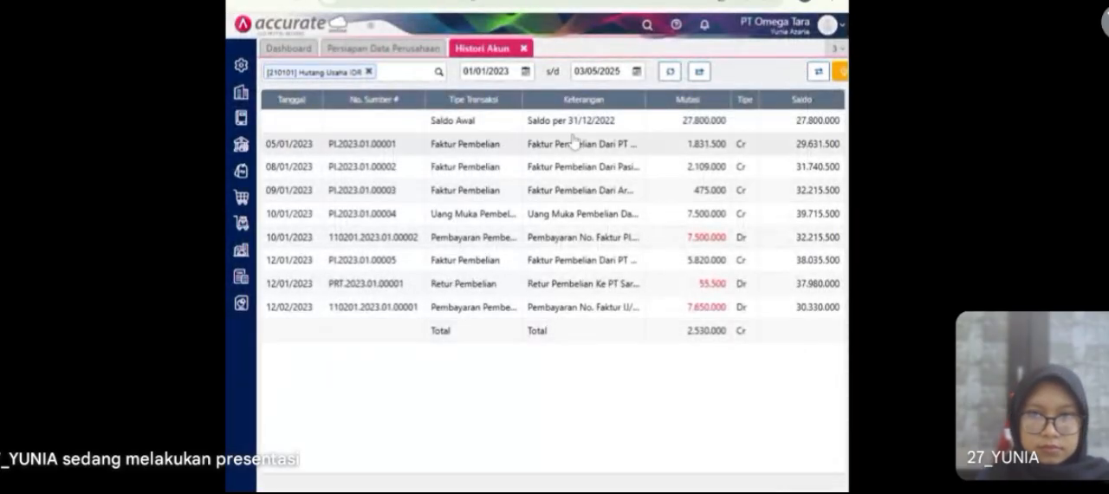
pyautogui.click(615, 72)
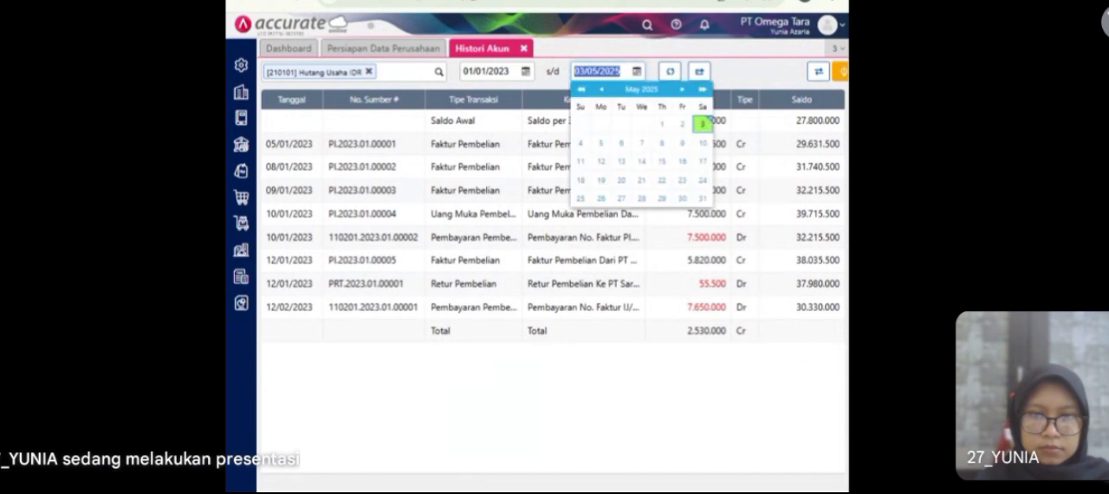
pyautogui.write('12/')
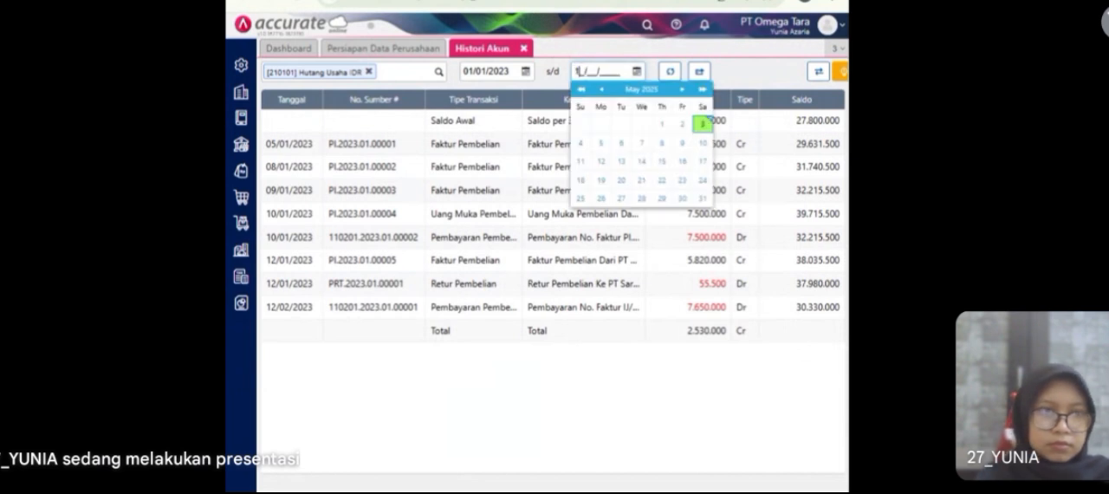
pyautogui.write('01/2023')
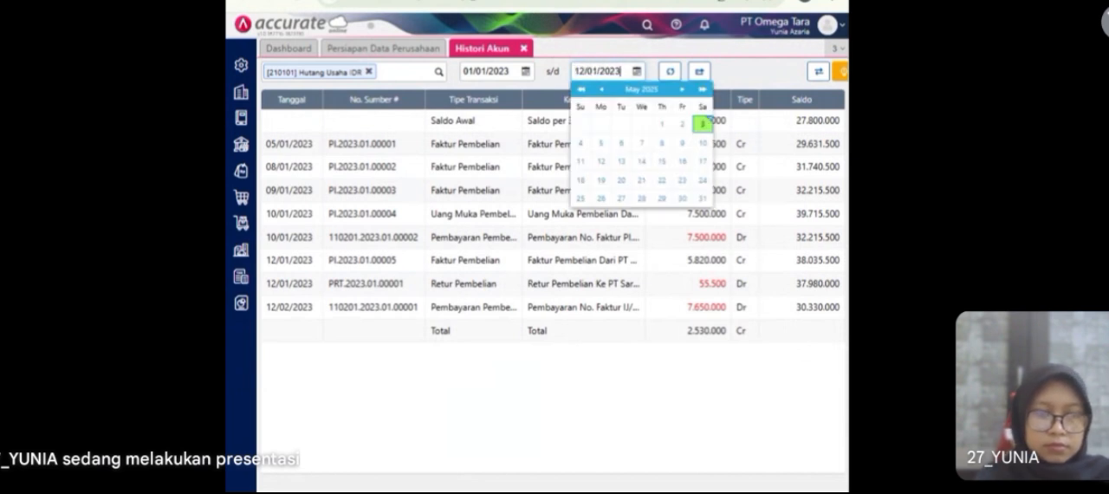
pyautogui.click(669, 72)
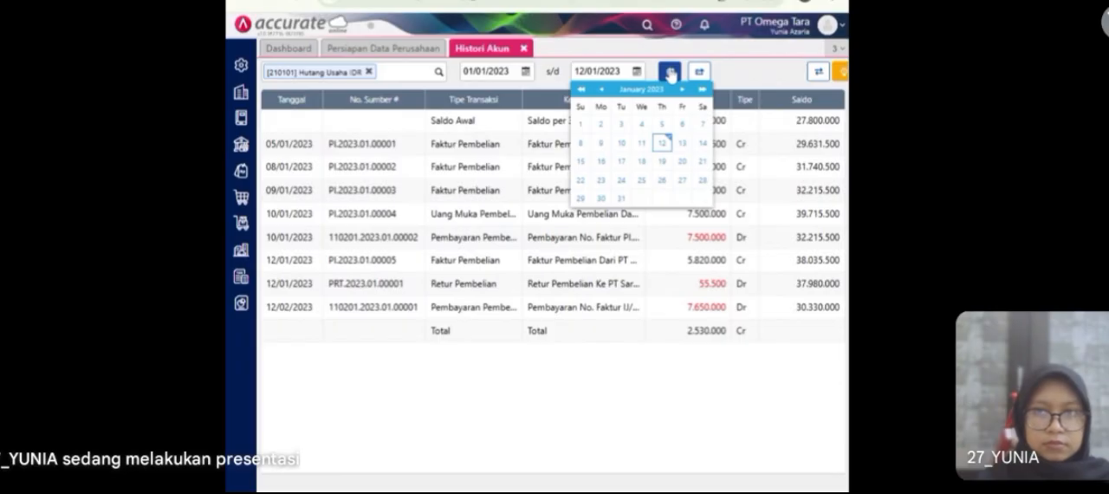